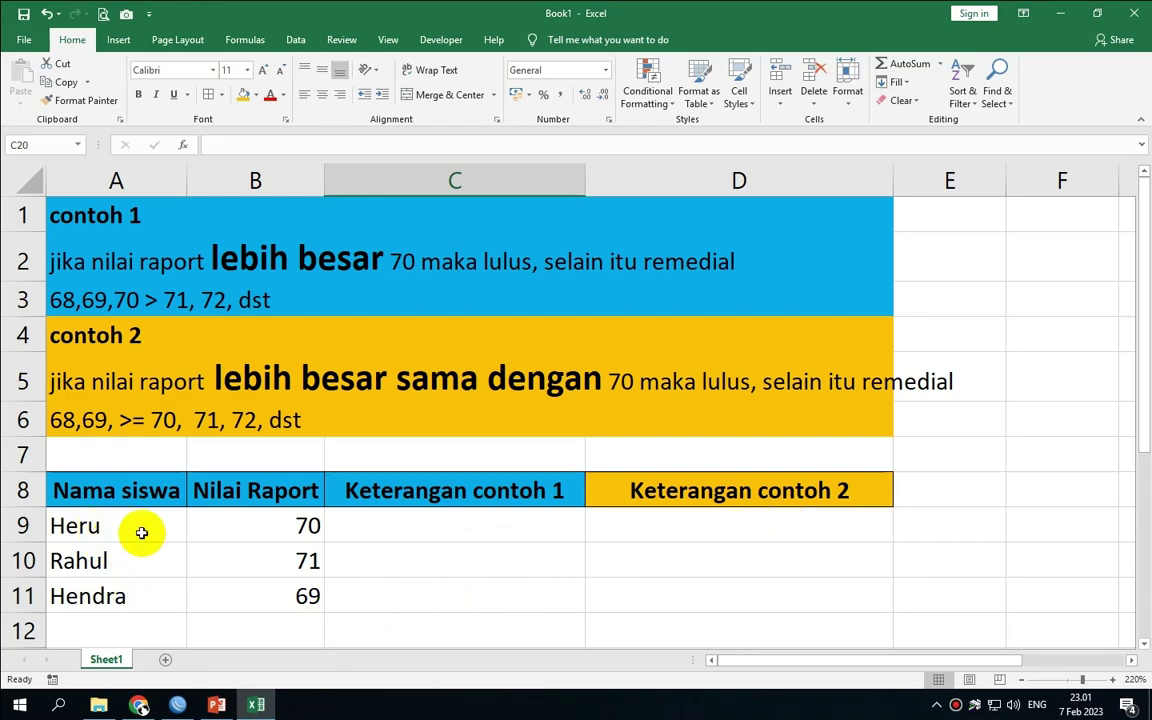
- Start an IF formula in C9 with the logical test B9>70
{"action": "left_click", "coordinate": [522, 558]}
{"action": "left_click", "coordinate": [474, 527]}
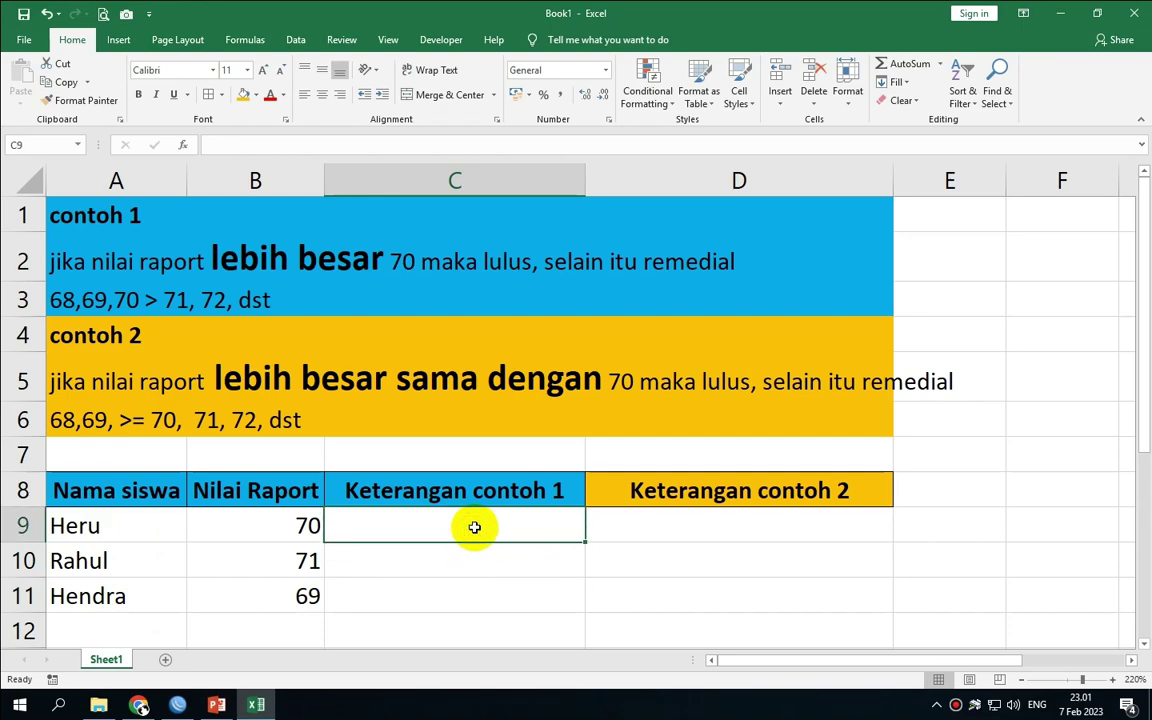
{"action": "type", "text": "=if"}
{"action": "key", "text": "Tab"}
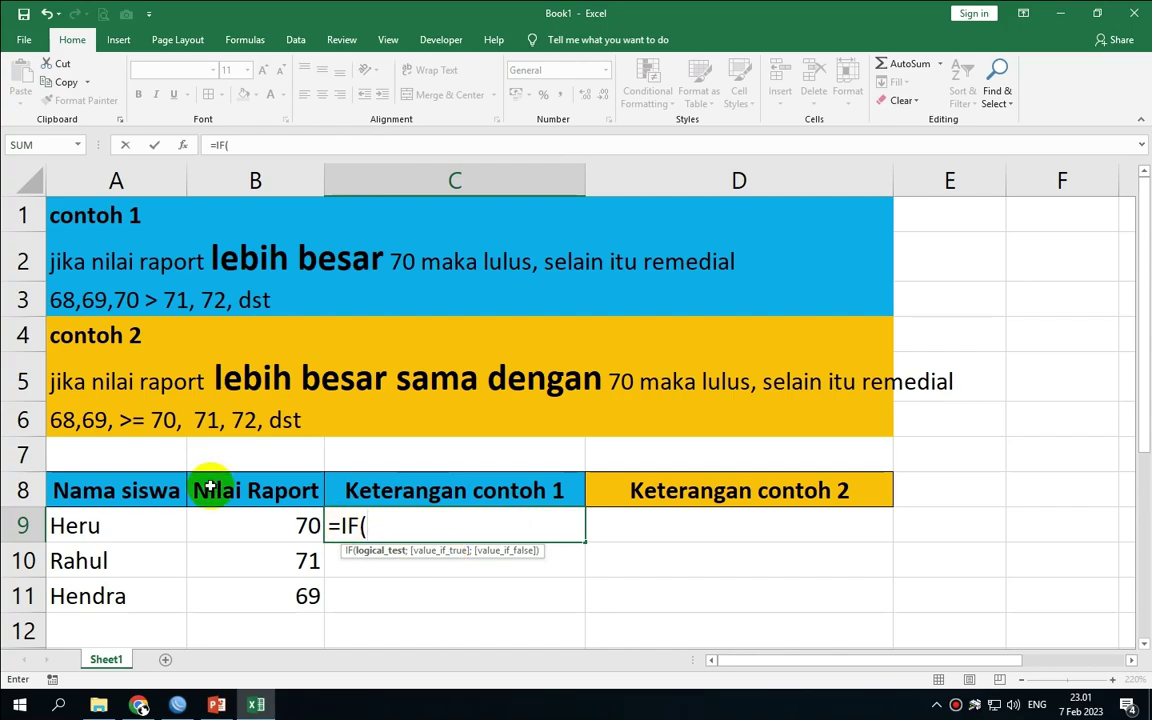
{"action": "left_click", "coordinate": [264, 529]}
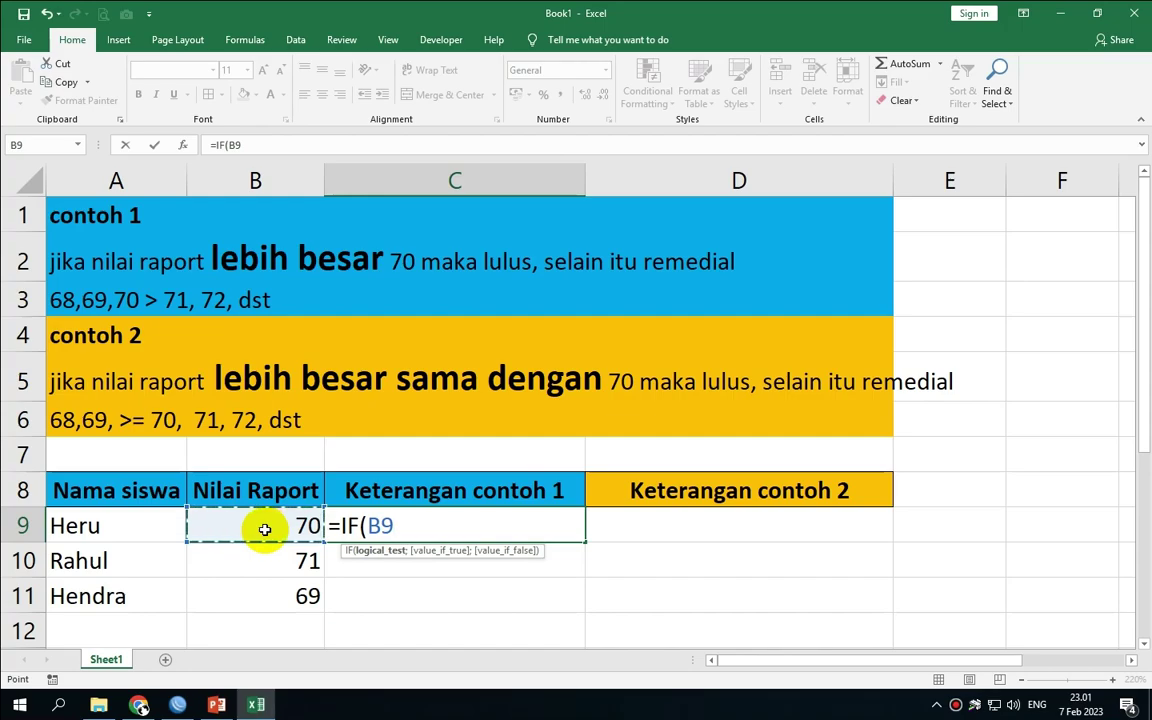
{"action": "type", "text": ";"}
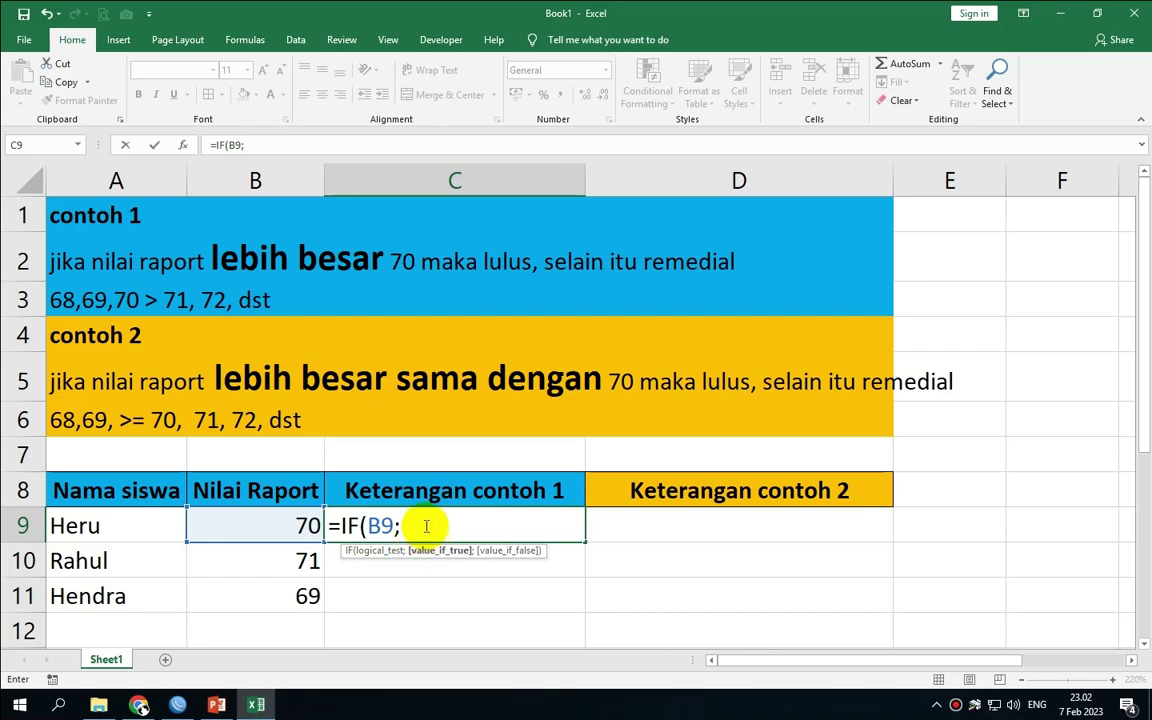
{"action": "key", "text": "BackSpace"}
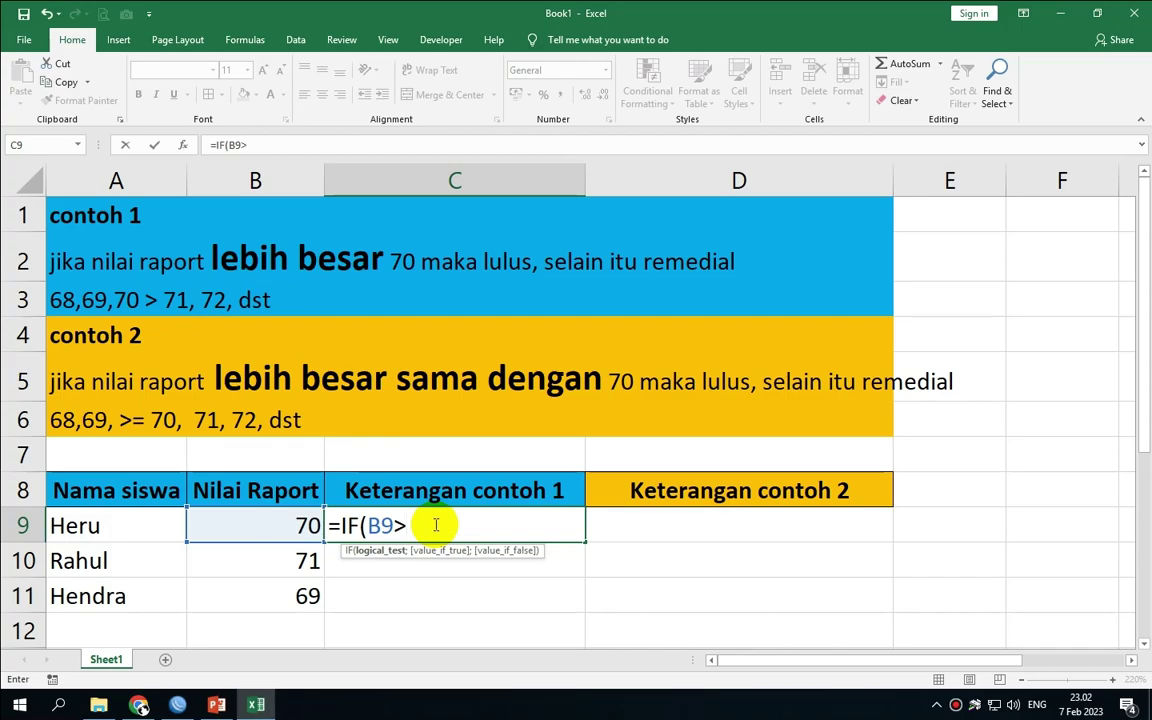
{"action": "type", "text": "709"}
{"action": "key", "text": "BackSpace"}
{"action": "type", "text": ";"}
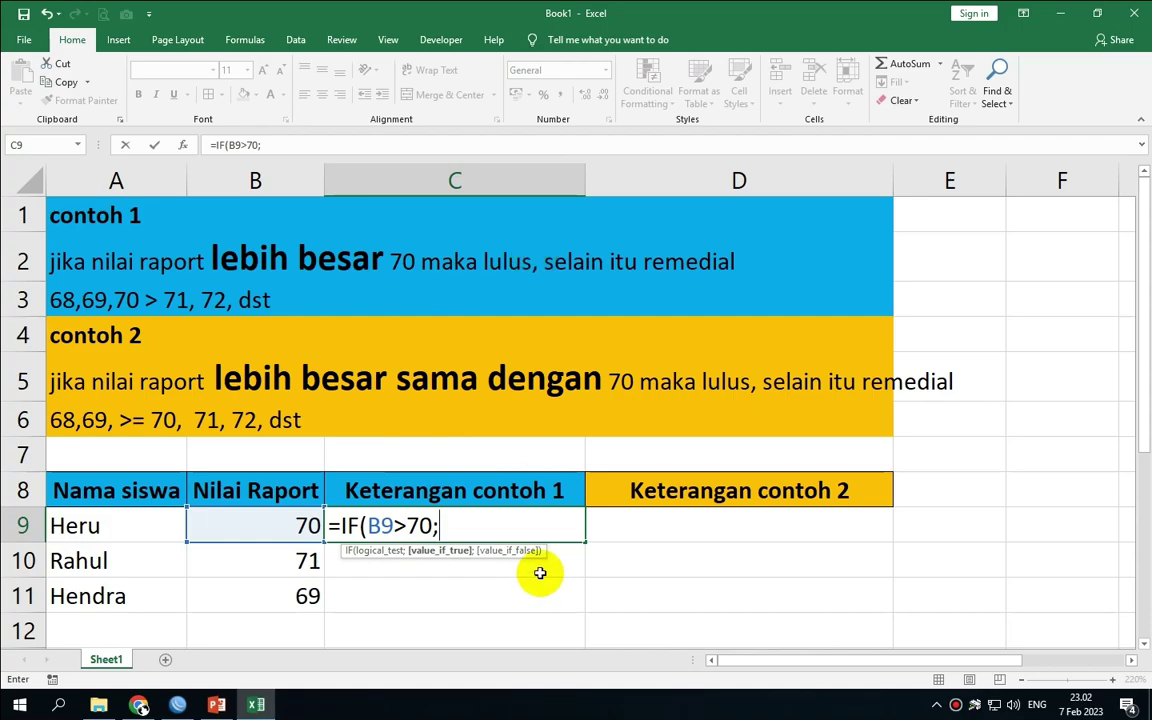
- Complete the C9 formula with "Lulus" as the true result and "Remedial" as the false result
{"action": "type", "text": "\""}
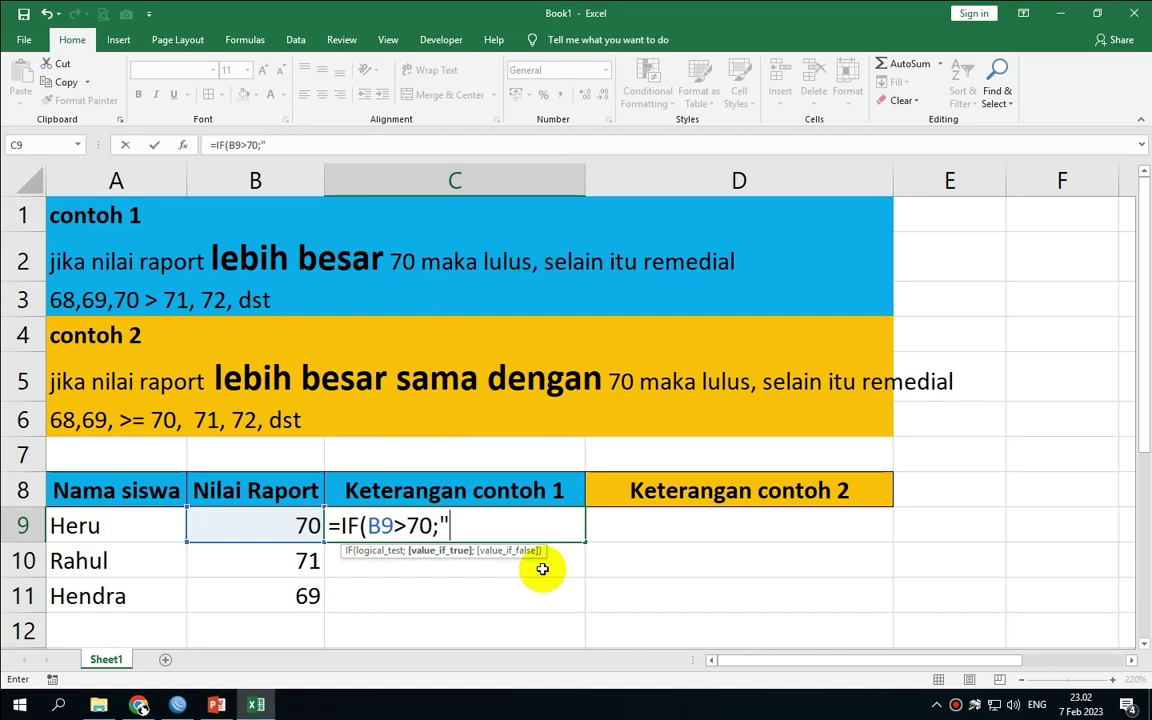
{"action": "type", "text": "Lulus"}
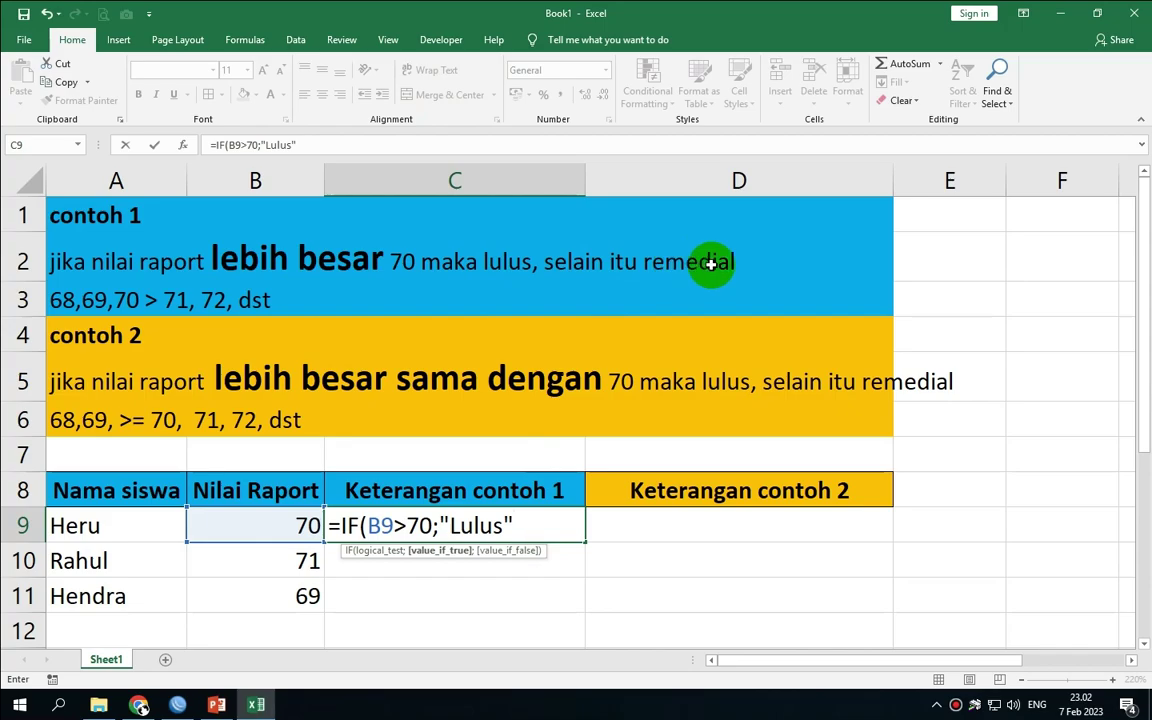
{"action": "type", "text": ";"}
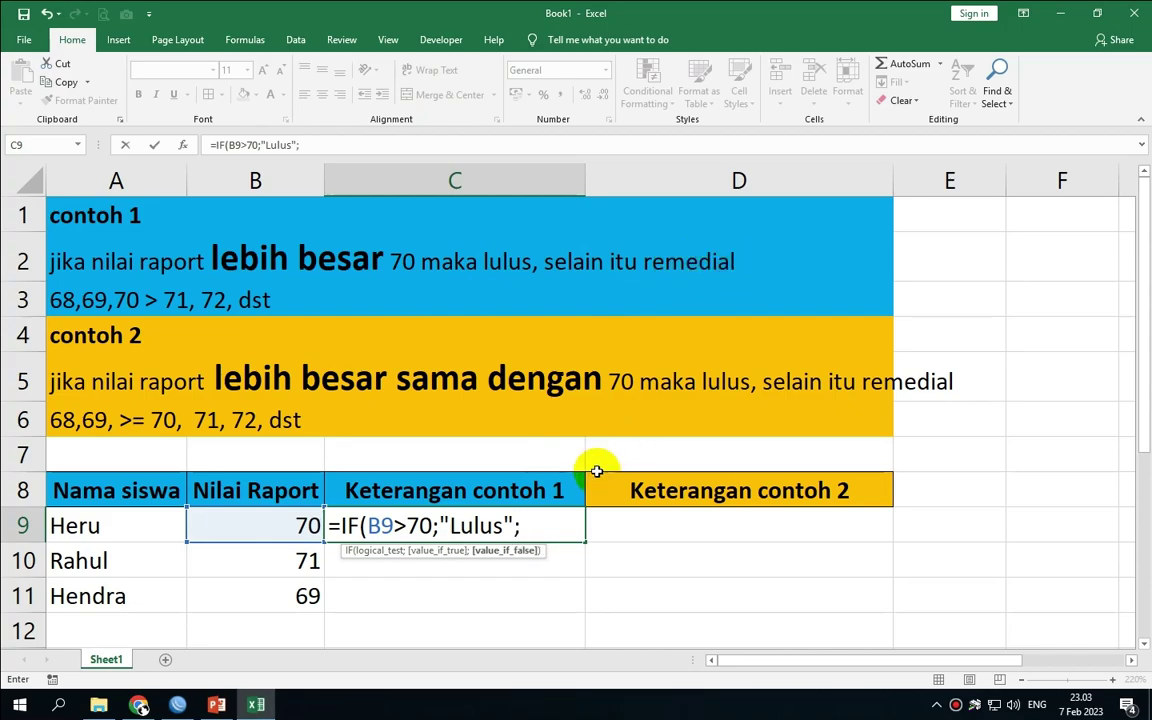
{"action": "type", "text": "\"Remedial"}
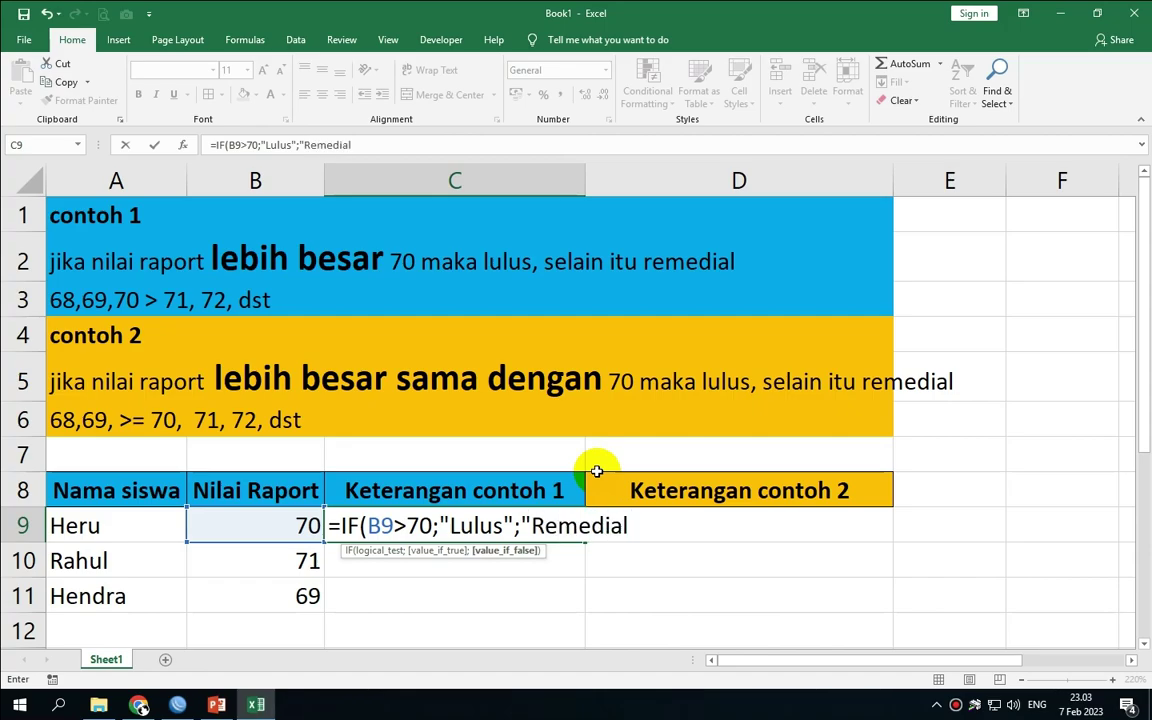
{"action": "type", "text": "\")"}
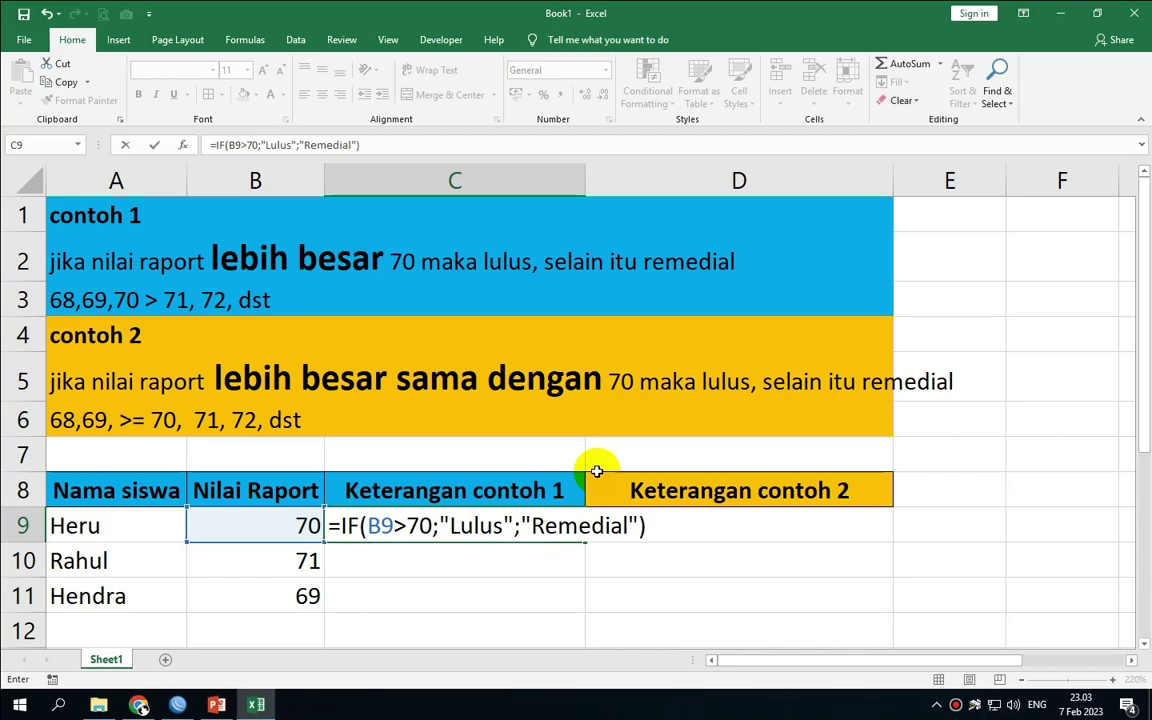
{"action": "key", "text": "Return"}
{"action": "key", "text": "Up"}
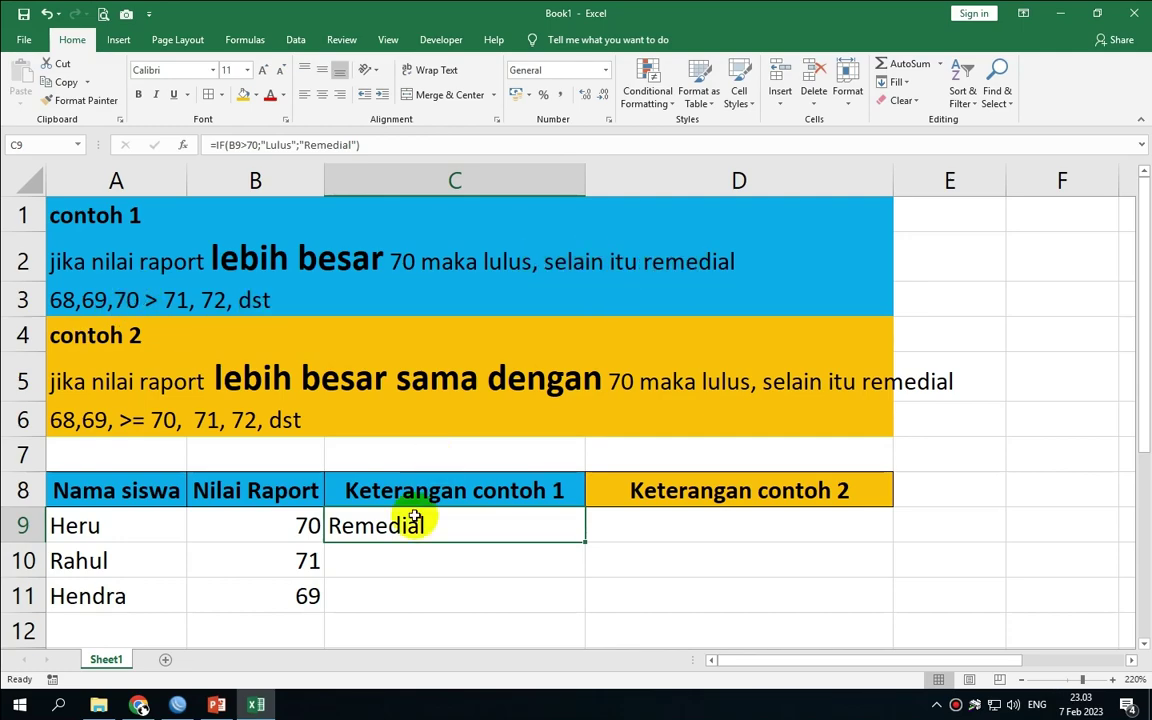
- Fill the C9 formula down through C11 and check the results against the scores in column B
{"action": "left_click", "coordinate": [228, 524]}
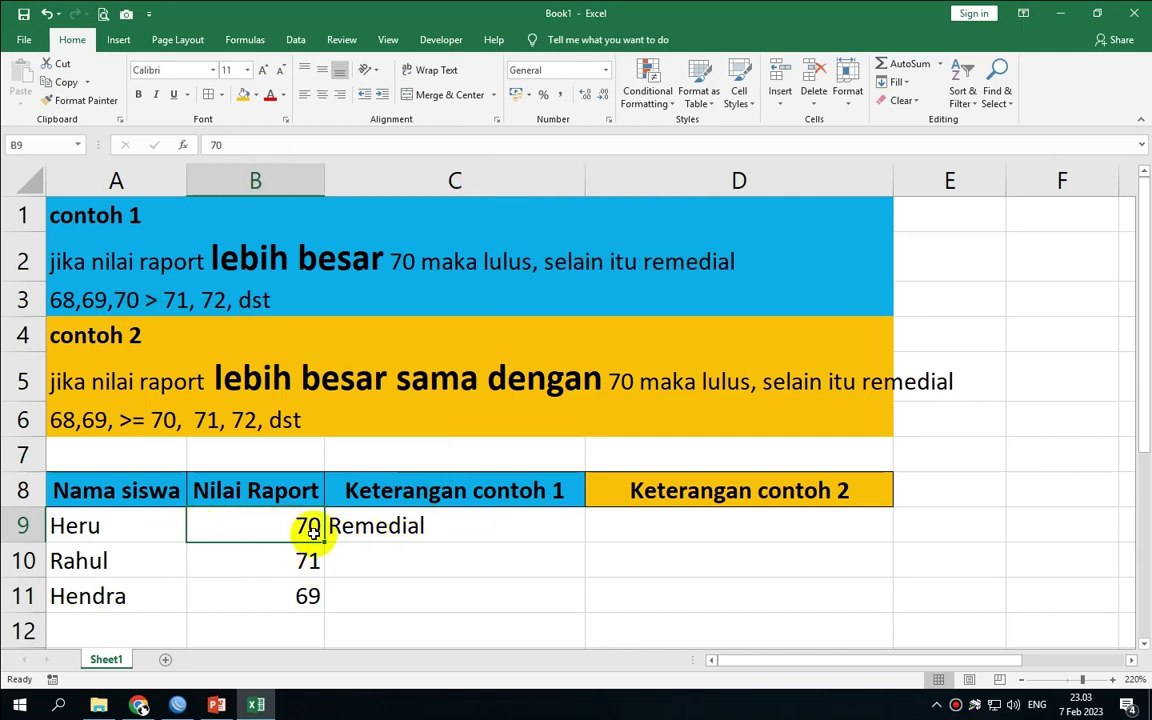
{"action": "left_click", "coordinate": [404, 525]}
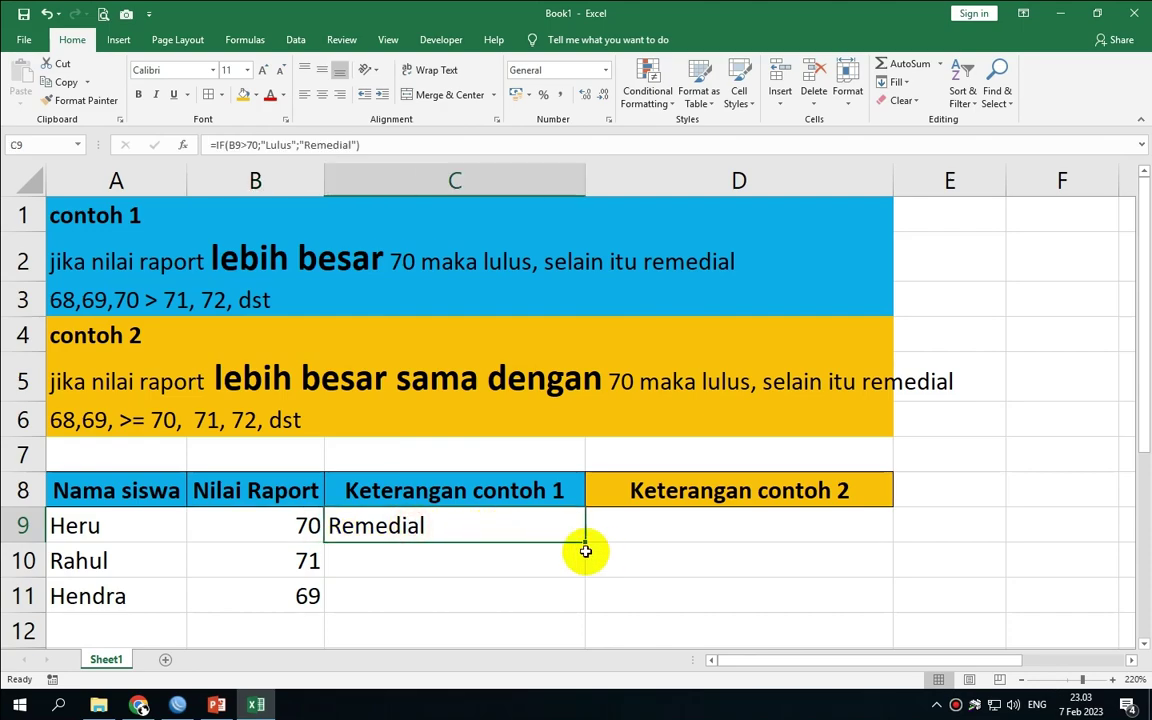
{"action": "left_click_drag", "start_coordinate": [586, 542], "coordinate": [576, 612]}
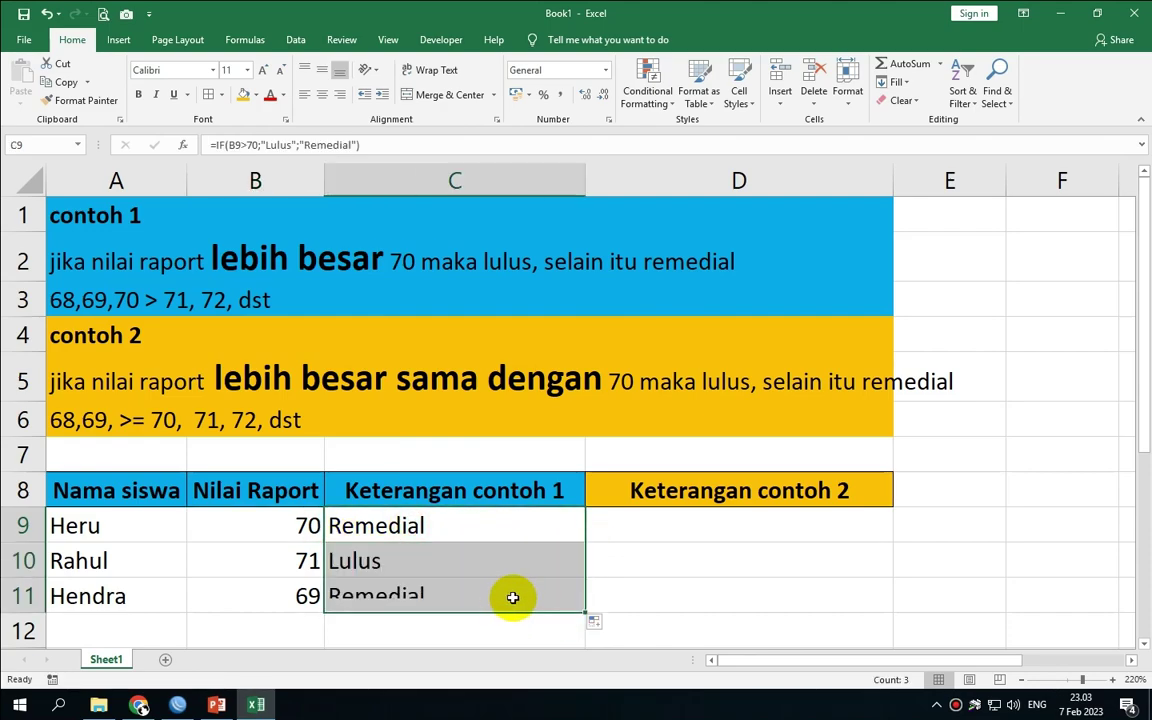
{"action": "left_click", "coordinate": [404, 552]}
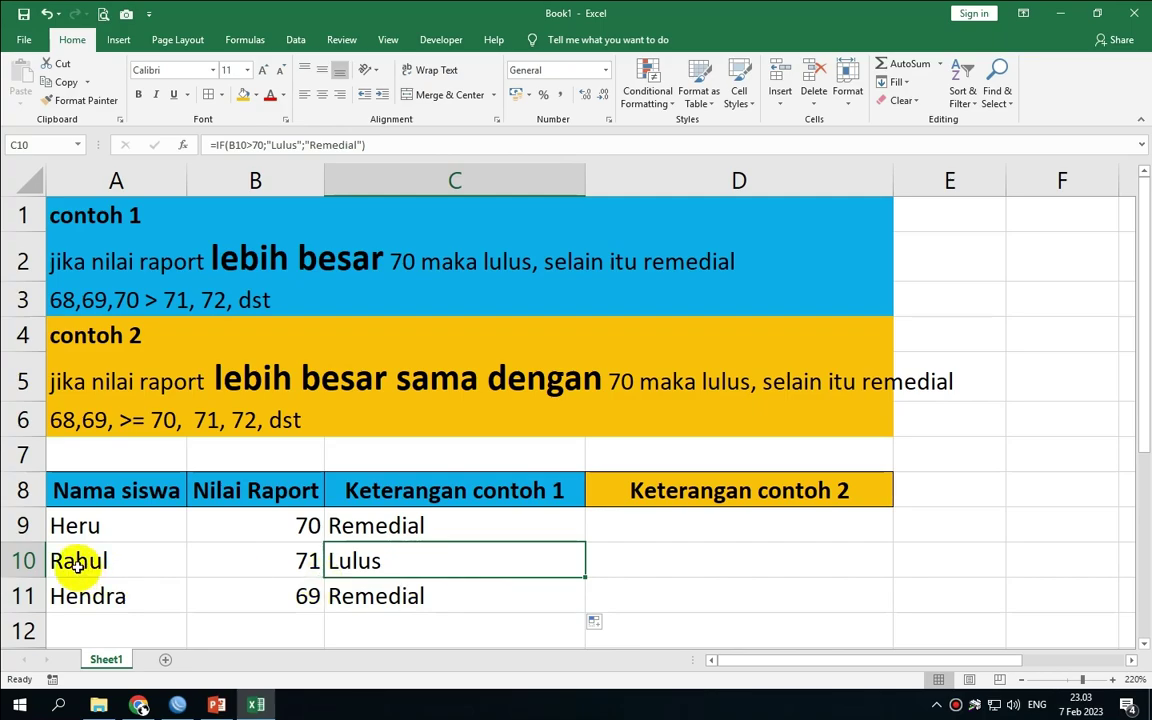
{"action": "left_click", "coordinate": [300, 555]}
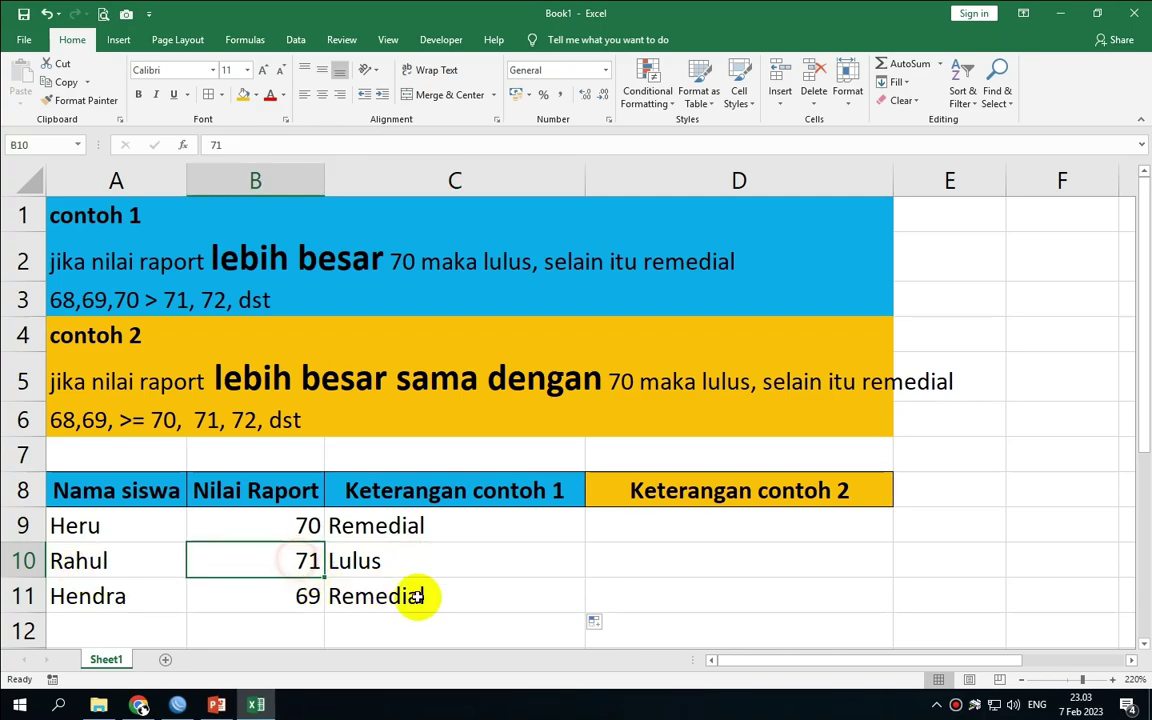
{"action": "left_click", "coordinate": [300, 597]}
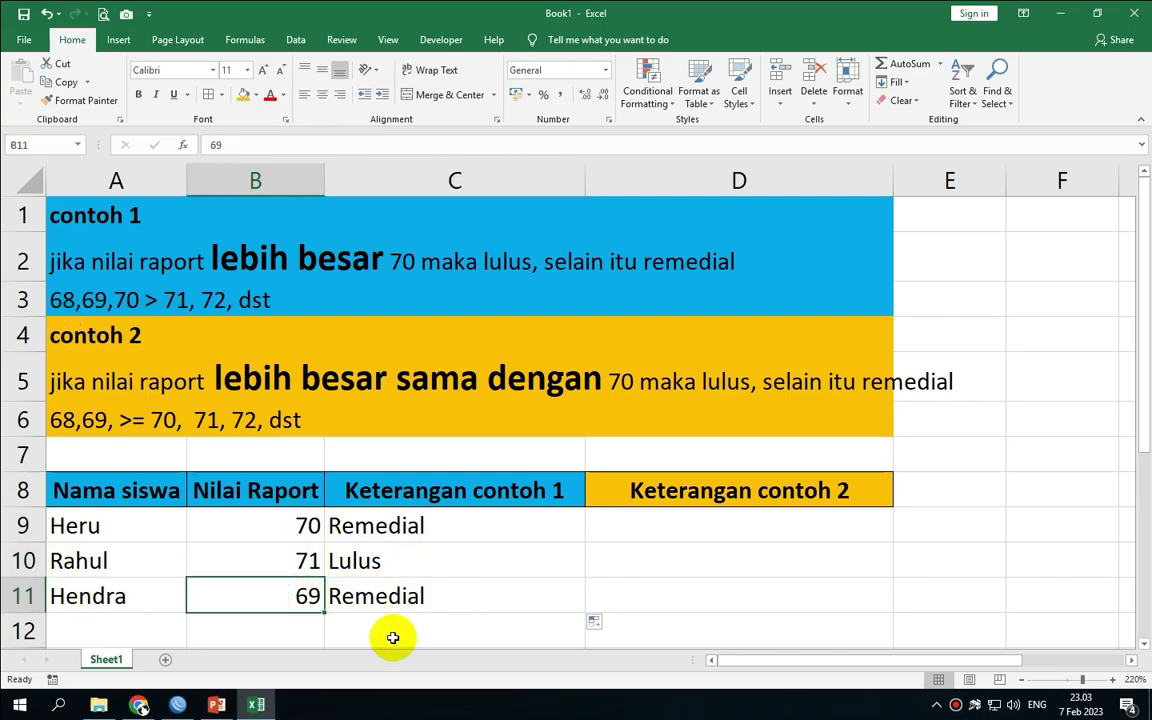
{"action": "left_click", "coordinate": [398, 593]}
- Start an IF formula in D9 with the logical test B9>=70
{"action": "left_click", "coordinate": [707, 526]}
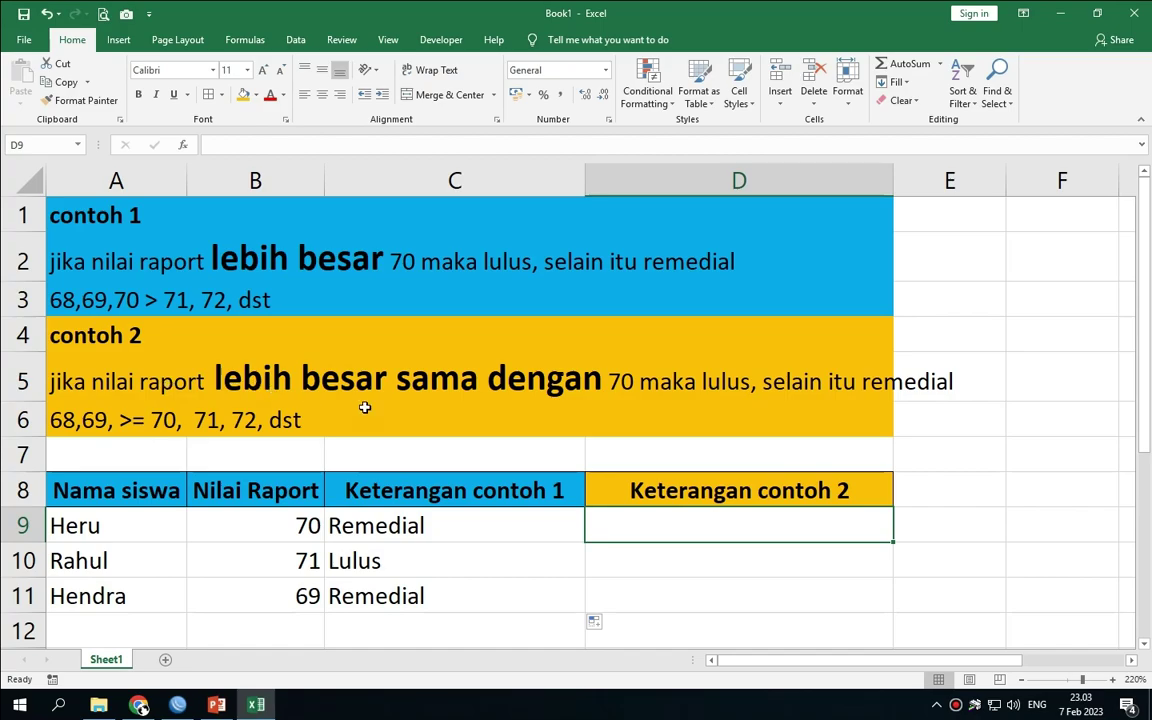
{"action": "left_click", "coordinate": [620, 527]}
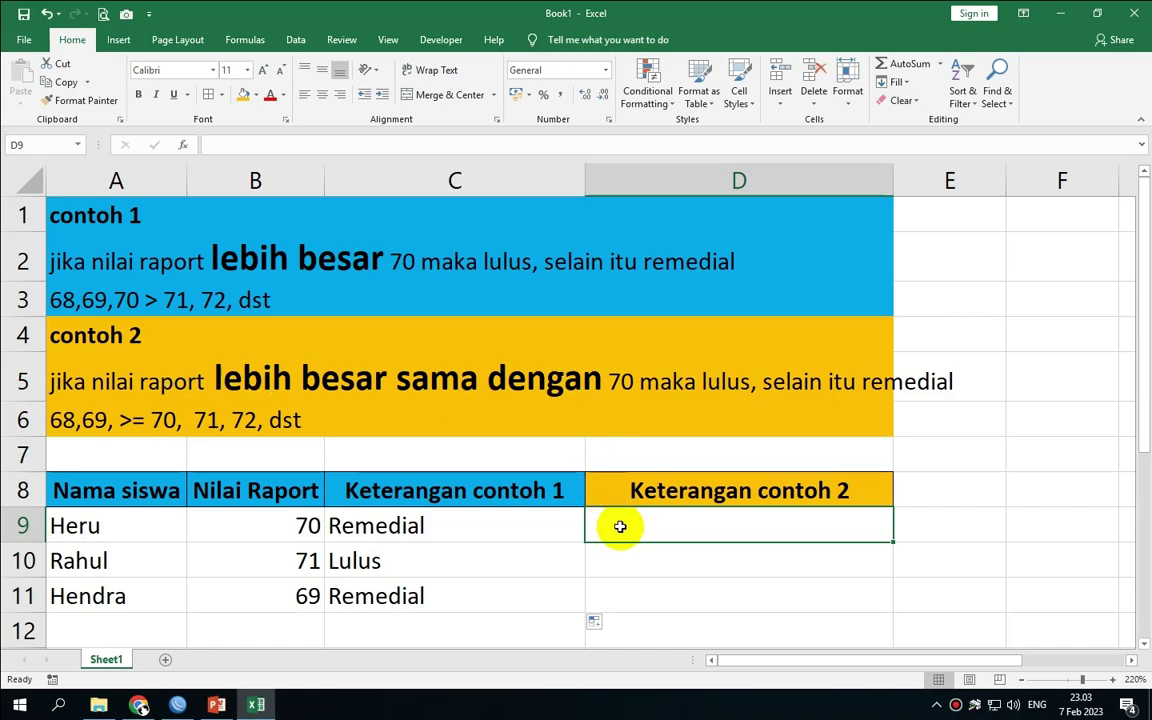
{"action": "type", "text": "=if"}
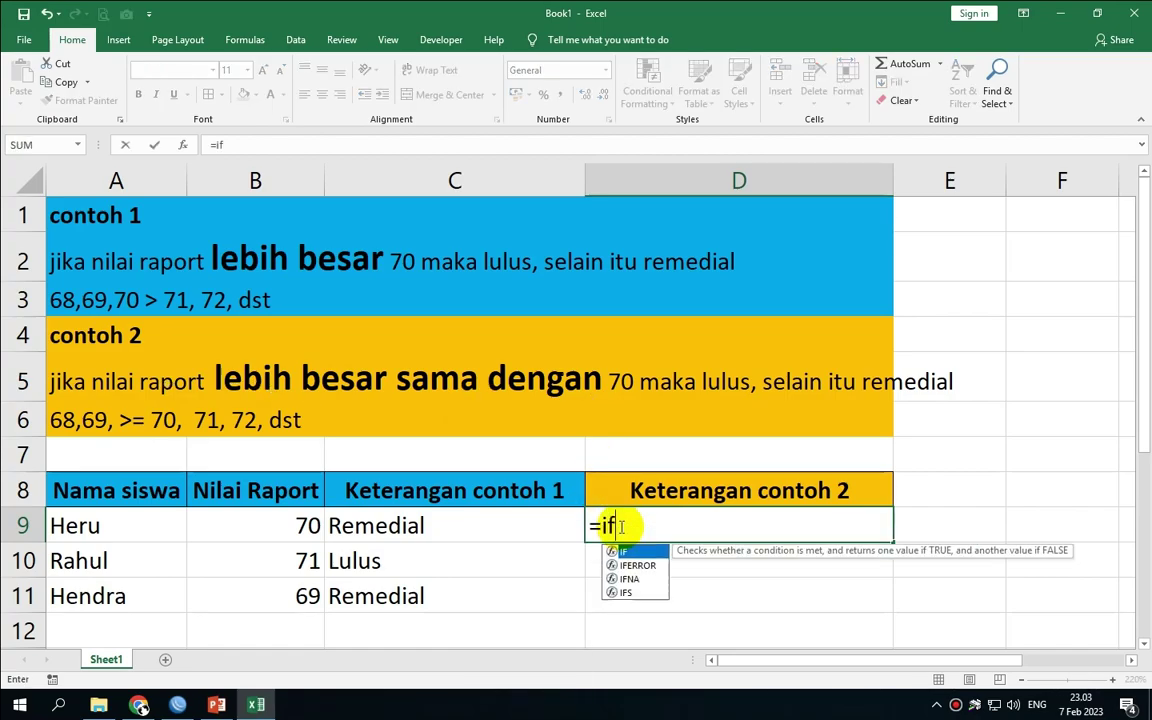
{"action": "key", "text": "Tab"}
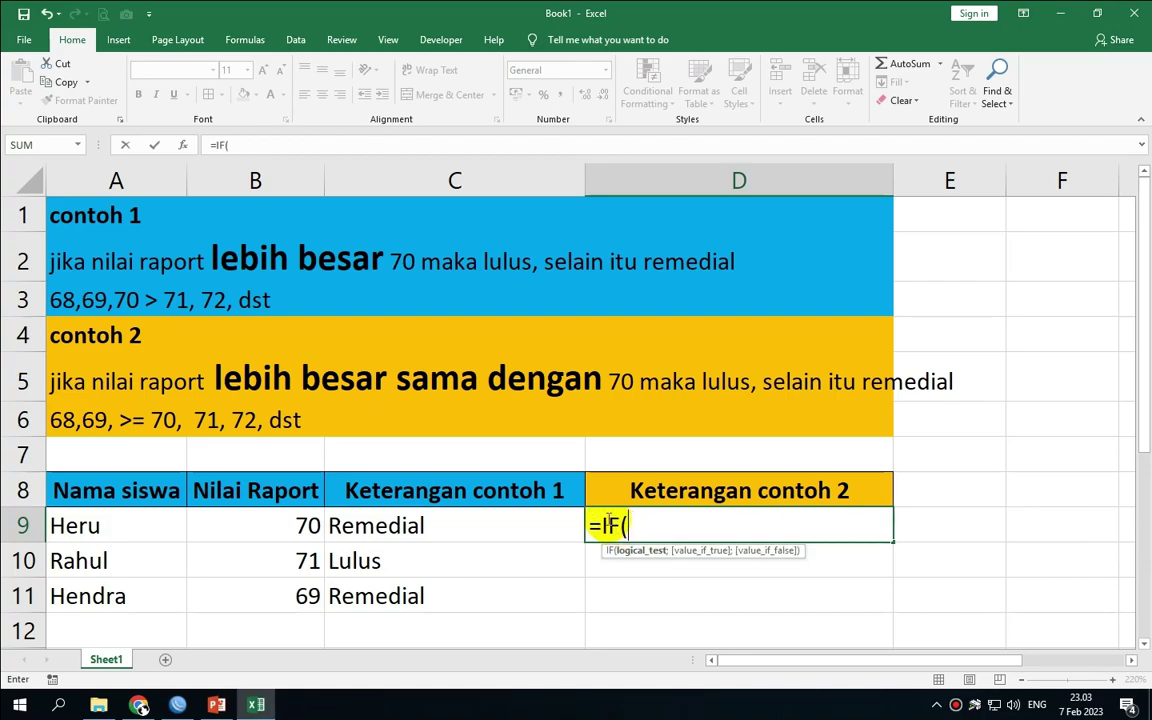
{"action": "left_click", "coordinate": [231, 526]}
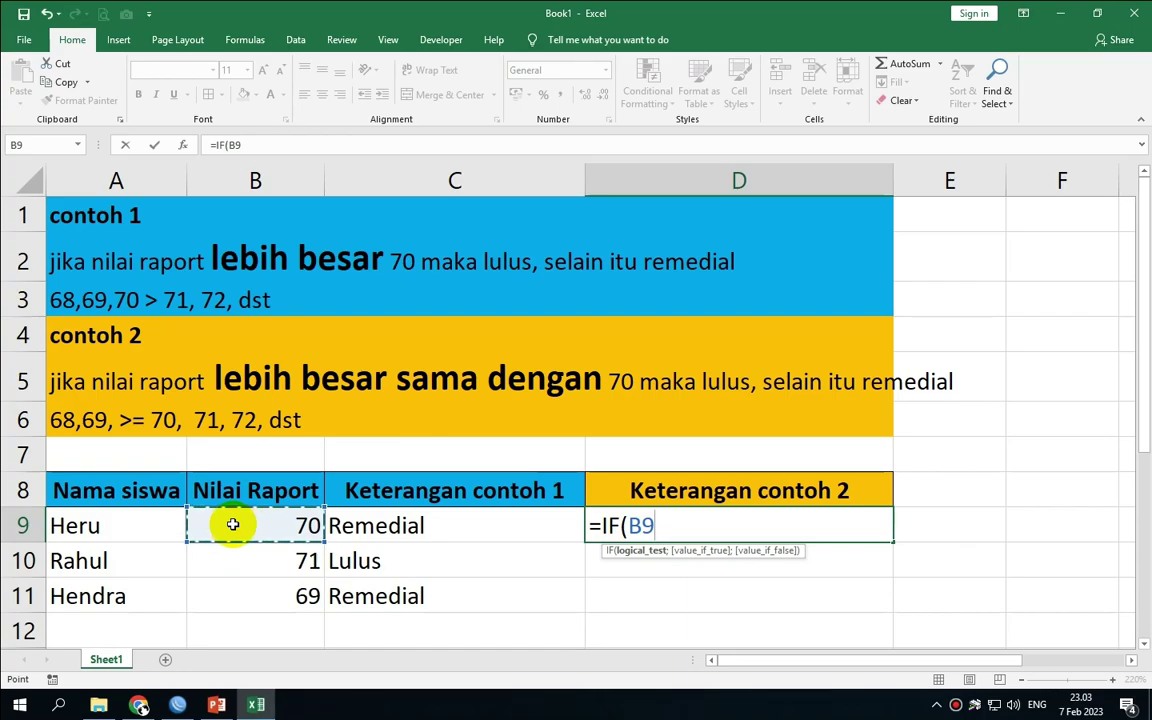
{"action": "type", "text": ">"}
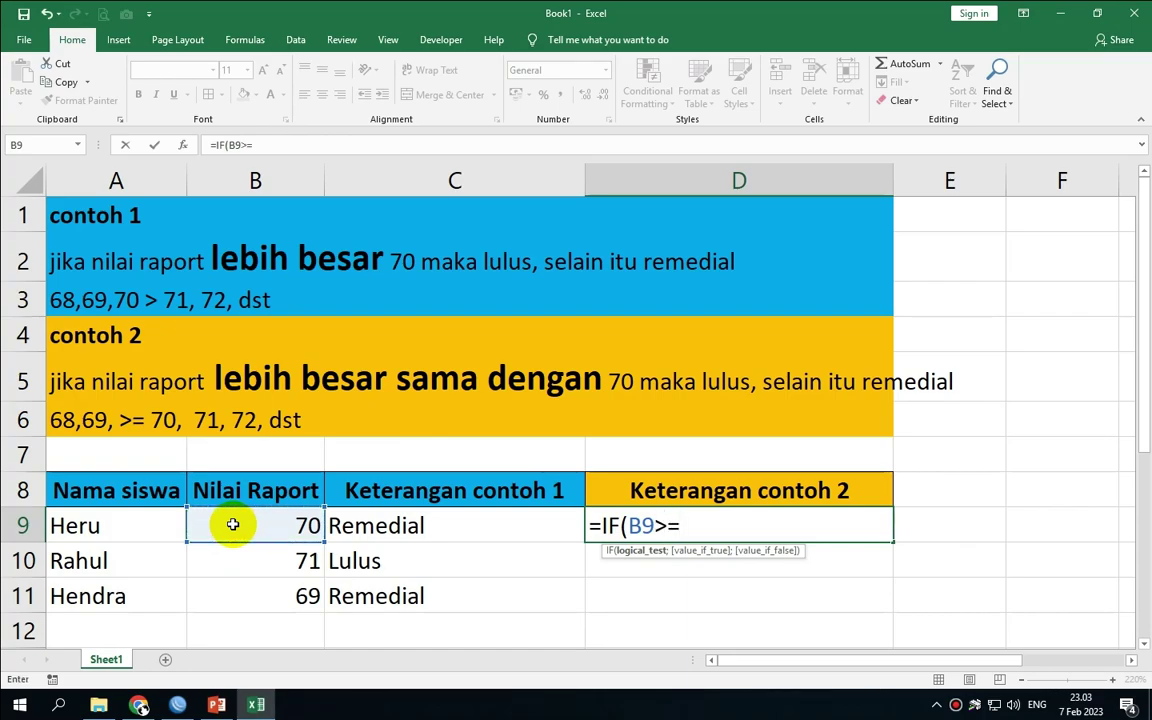
{"action": "type", "text": "=709"}
- Complete the D9 formula with "Remedial" as the false result and "Lulus" as the true result, correcting its spelling
{"action": "type", "text": ";\"Lulu"}
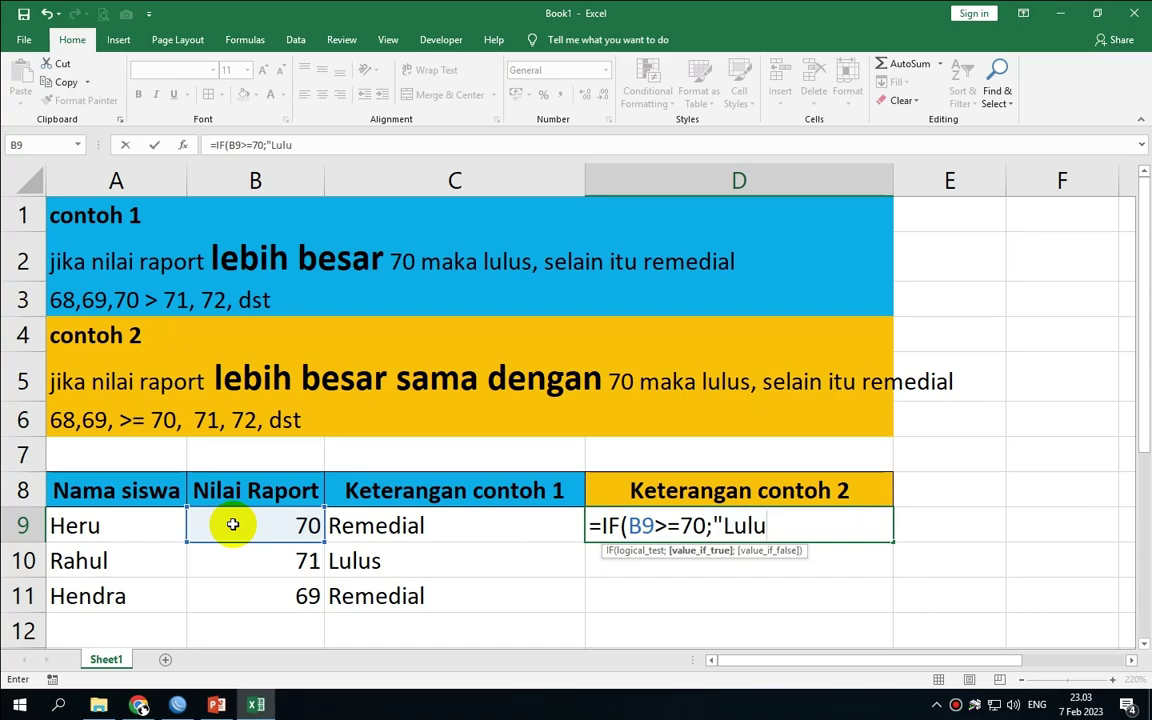
{"action": "type", "text": "\";"}
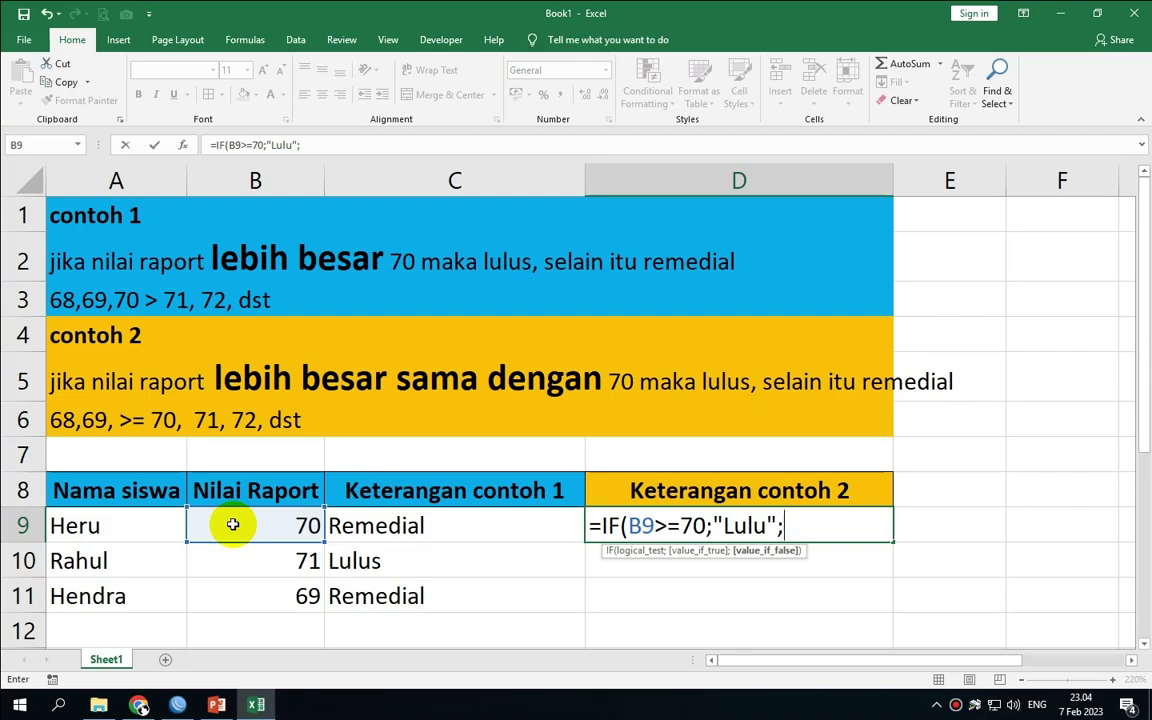
{"action": "type", "text": "\"Remedial\""}
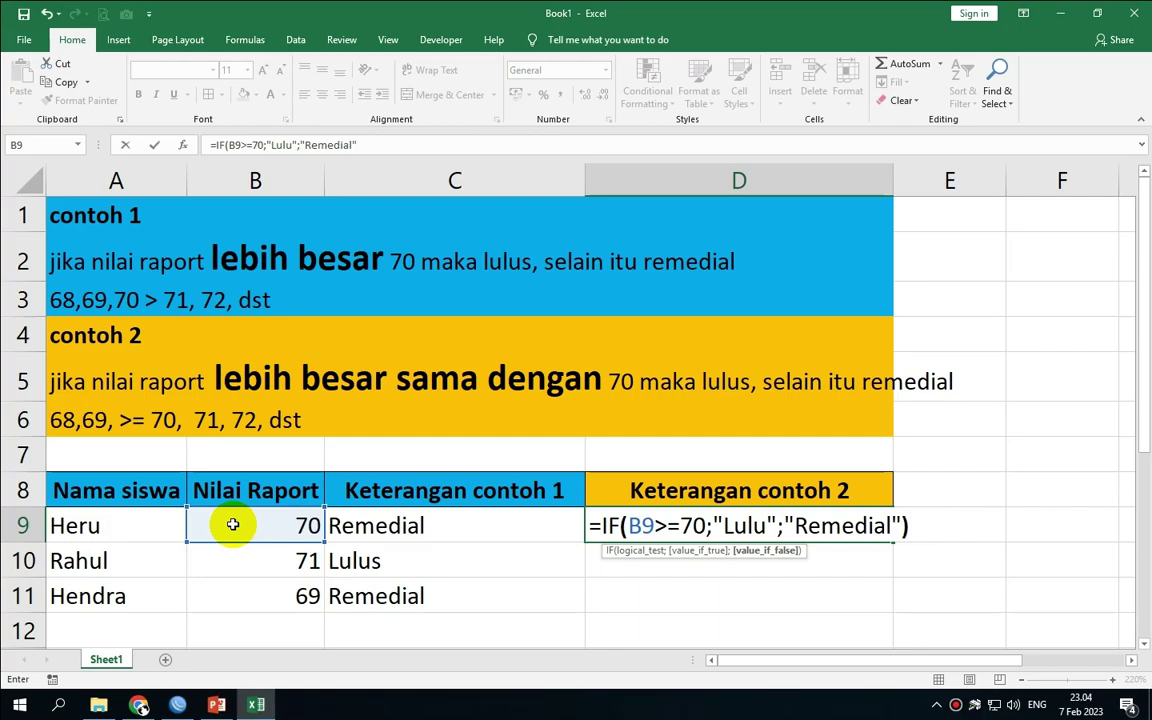
{"action": "type", "text": ")"}
{"action": "key", "text": "Return"}
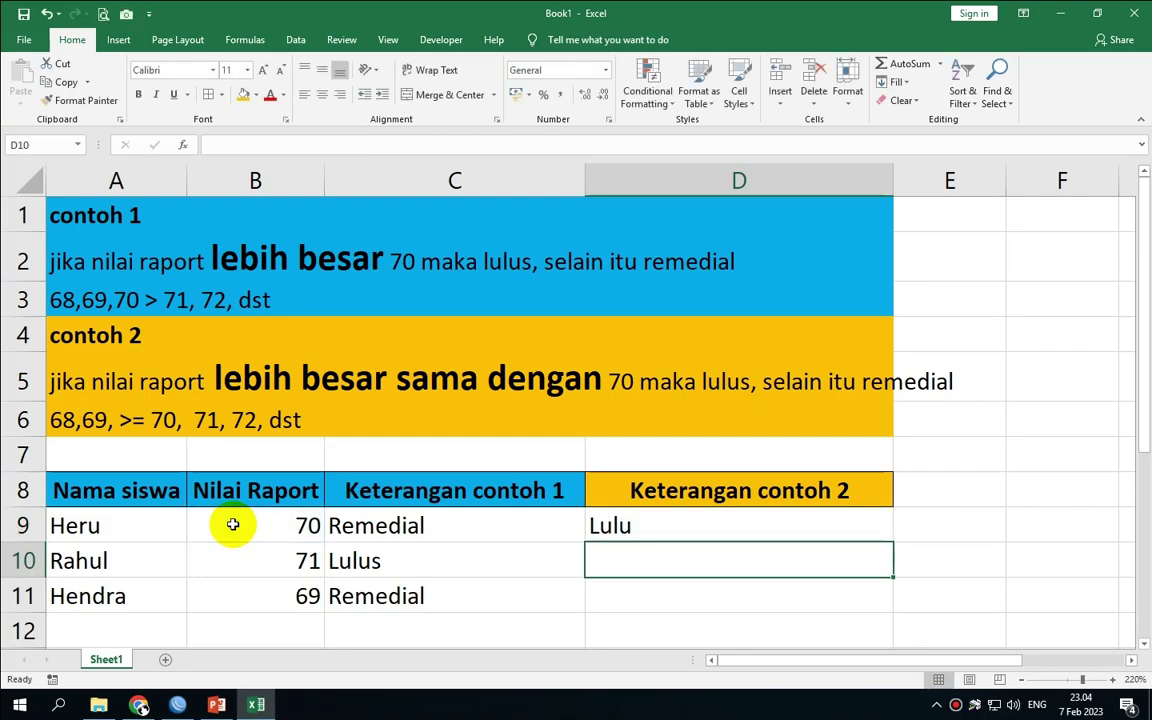
{"action": "left_click", "coordinate": [705, 527]}
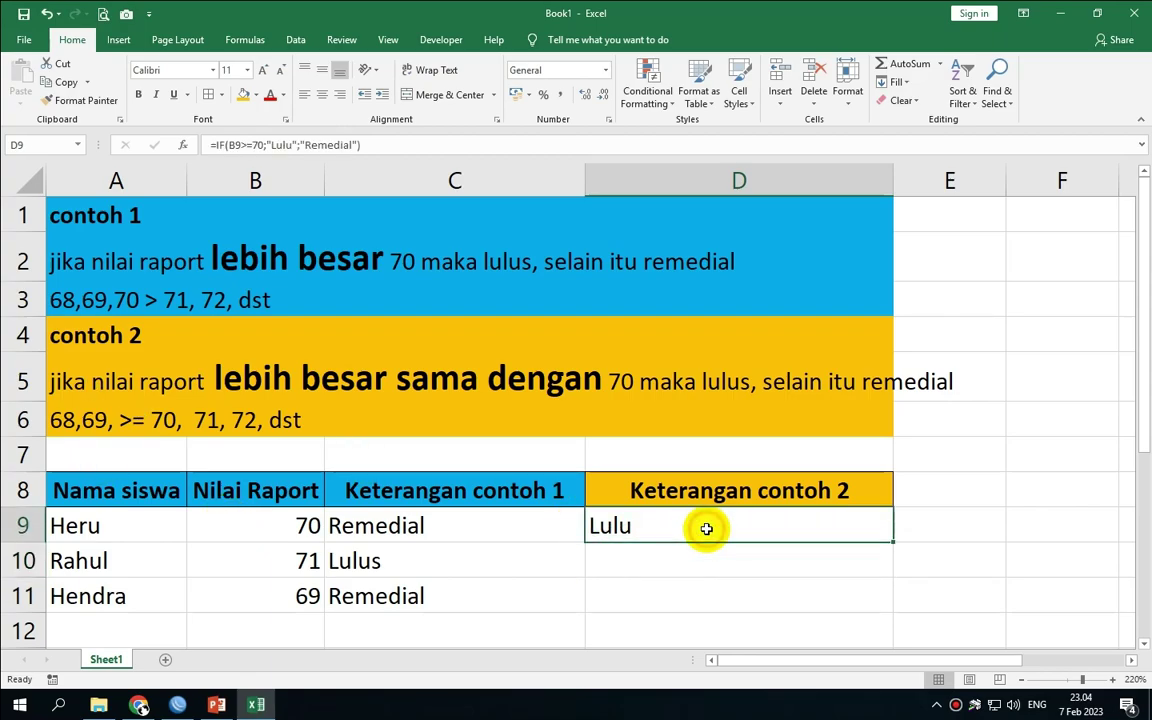
{"action": "left_click", "coordinate": [297, 146]}
{"action": "type", "text": "s"}
{"action": "key", "text": "Return"}
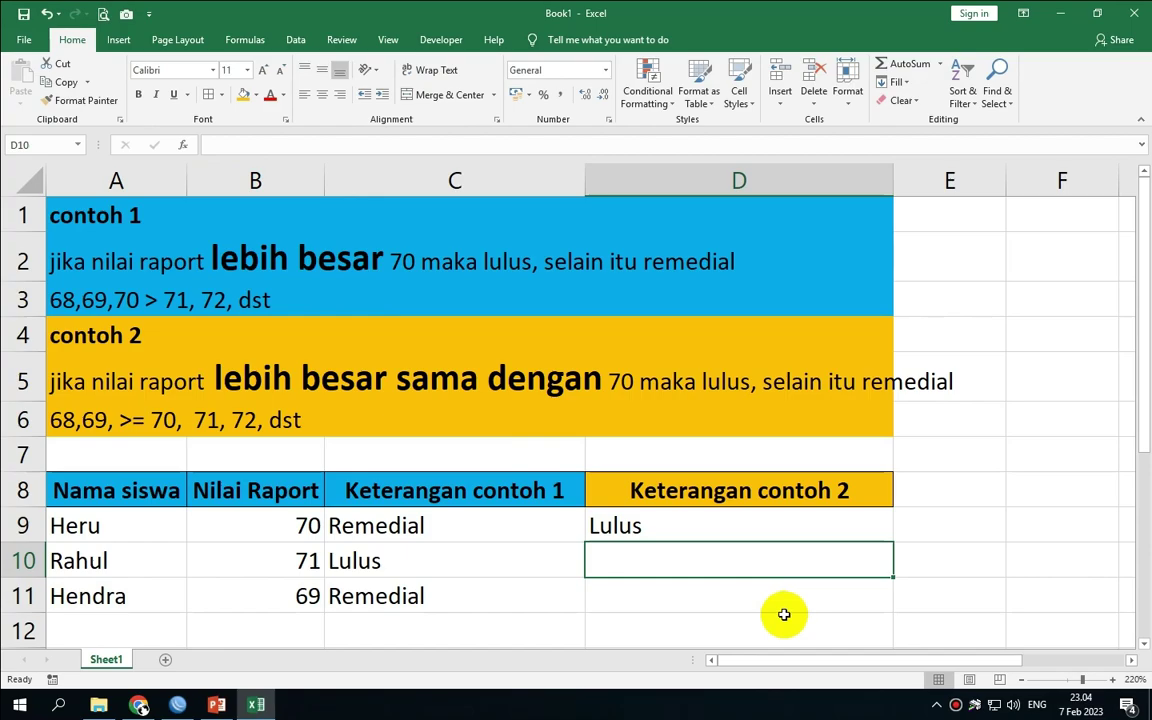
- Fill the D9 formula down through D11 and check the result for each student
{"action": "left_click", "coordinate": [751, 527]}
{"action": "left_click", "coordinate": [267, 521]}
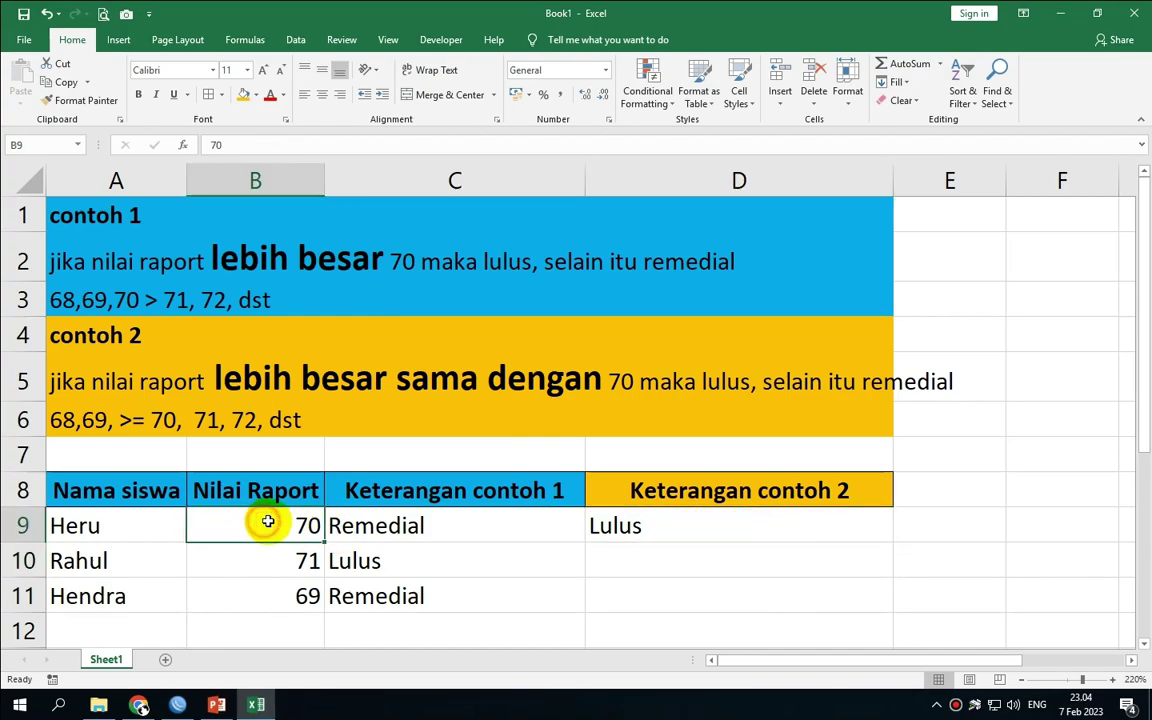
{"action": "left_click", "coordinate": [709, 531]}
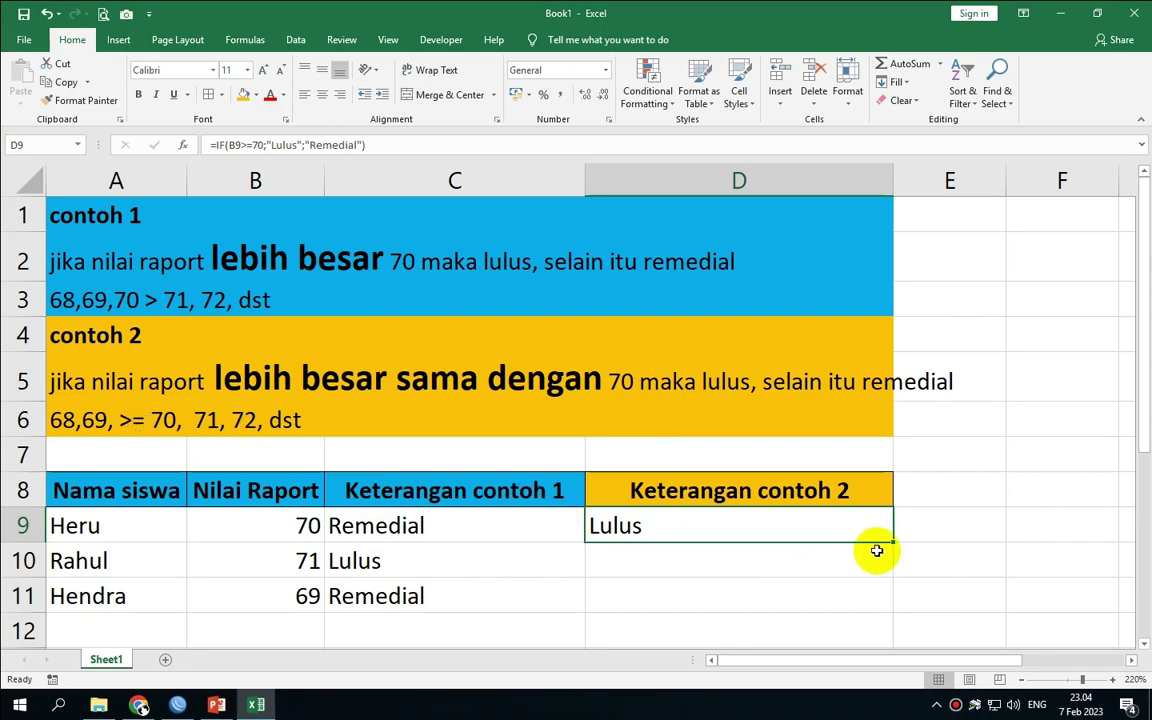
{"action": "left_click_drag", "start_coordinate": [894, 541], "coordinate": [890, 615]}
{"action": "left_click", "coordinate": [668, 522]}
{"action": "left_click", "coordinate": [667, 553]}
{"action": "left_click", "coordinate": [668, 520]}
{"action": "left_click", "coordinate": [666, 553]}
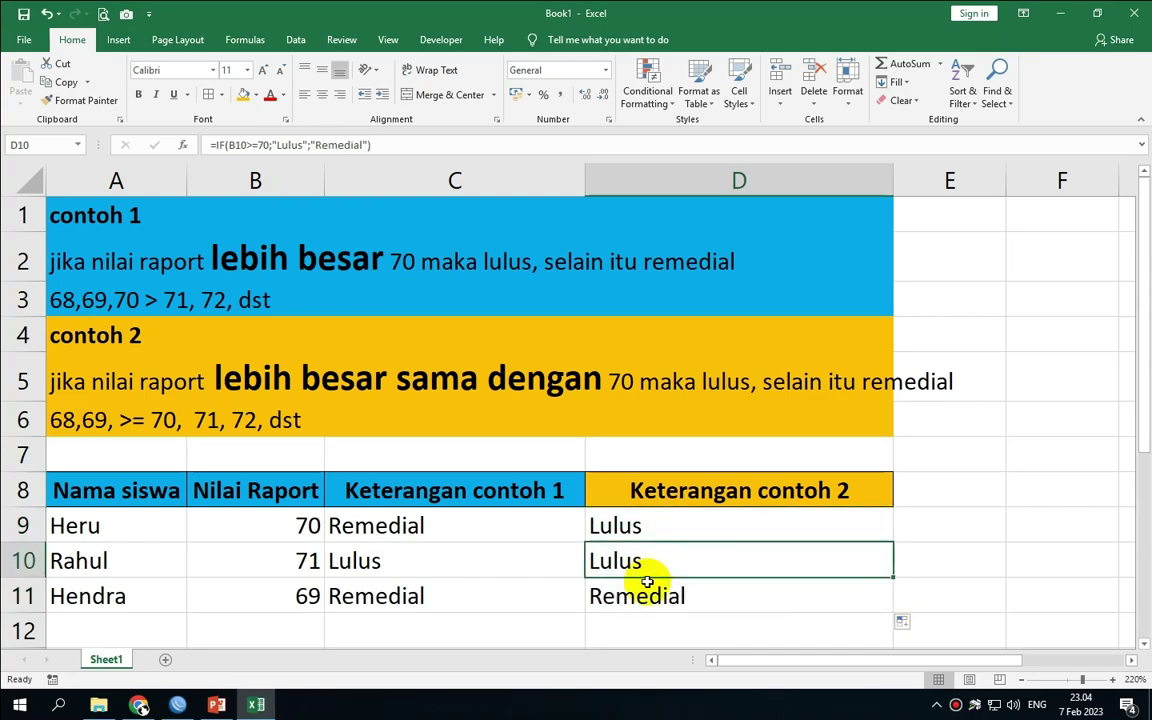
{"action": "left_click", "coordinate": [740, 600]}
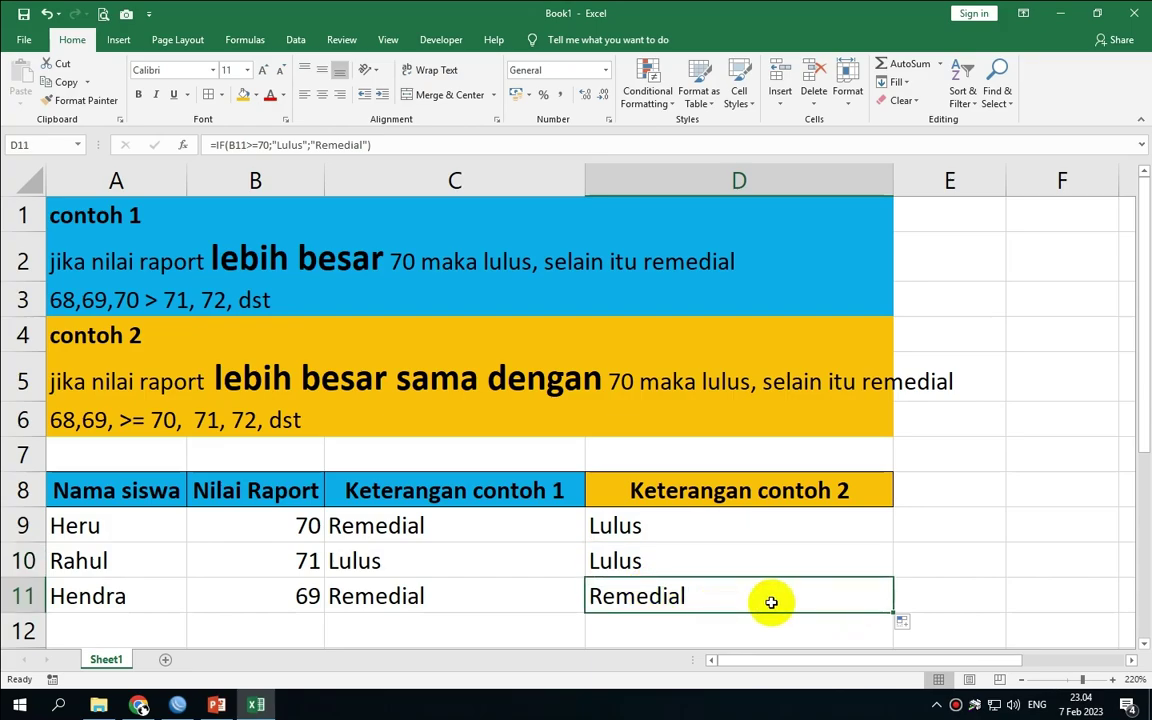
{"action": "left_click", "coordinate": [20, 597]}
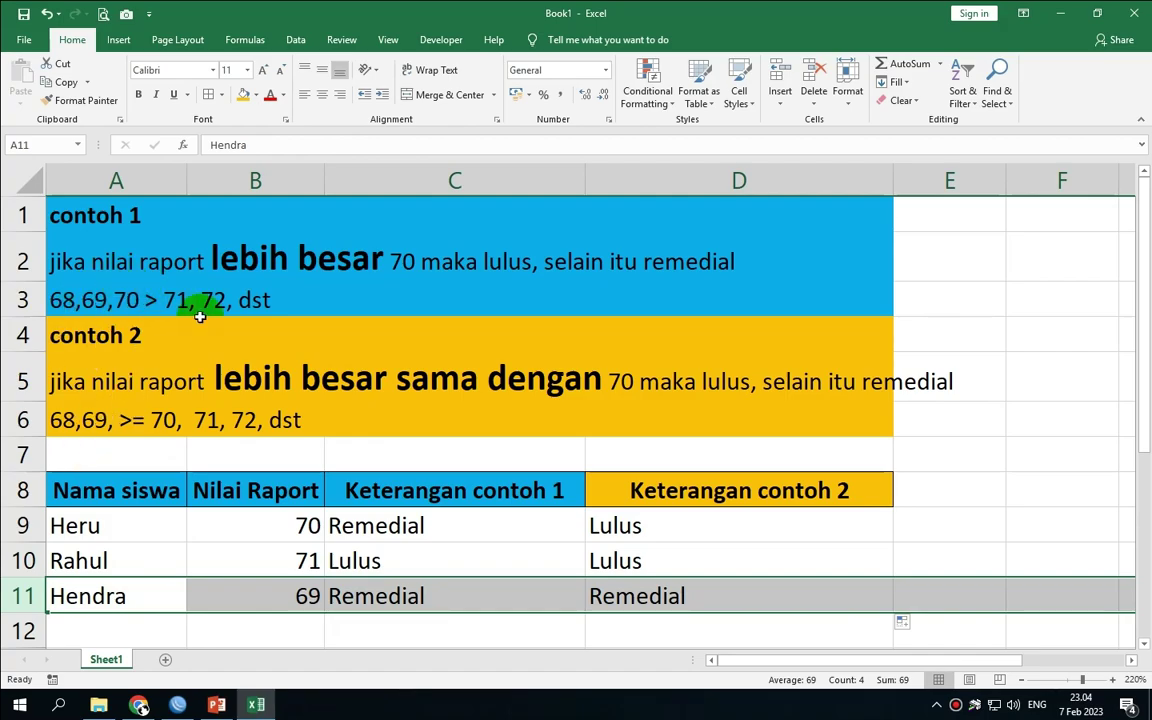
- Review the IF results for the three students in D11, D10 and D9
{"action": "left_click", "coordinate": [674, 597]}
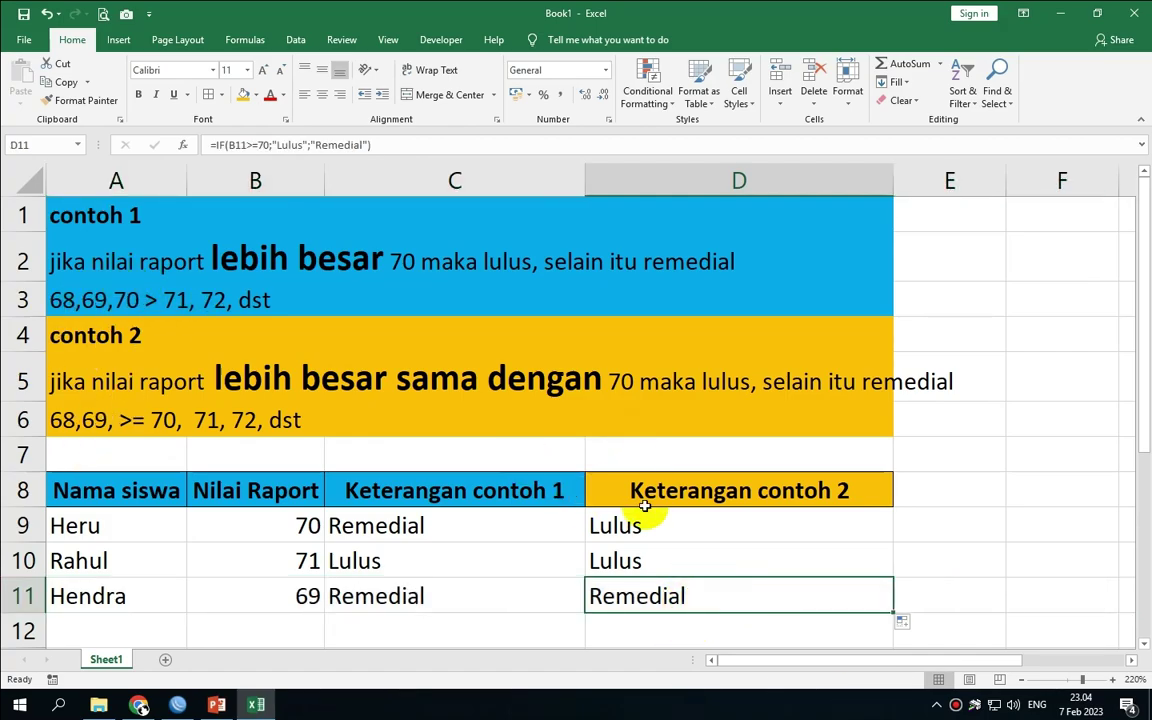
{"action": "left_click", "coordinate": [670, 558]}
{"action": "left_click", "coordinate": [674, 523]}
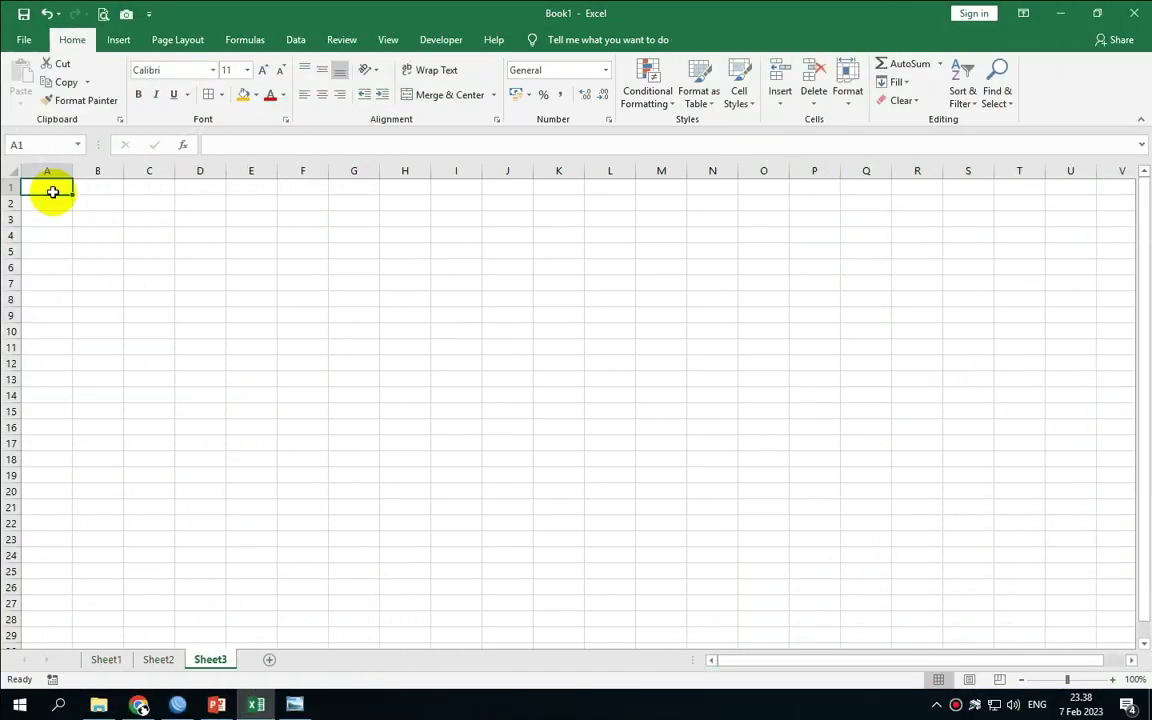
- Enter the title "DATA NILAI UJIAN AKHIR SEMESTER" in A1 of the empty Sheet3
{"action": "type", "text": "DATA"}
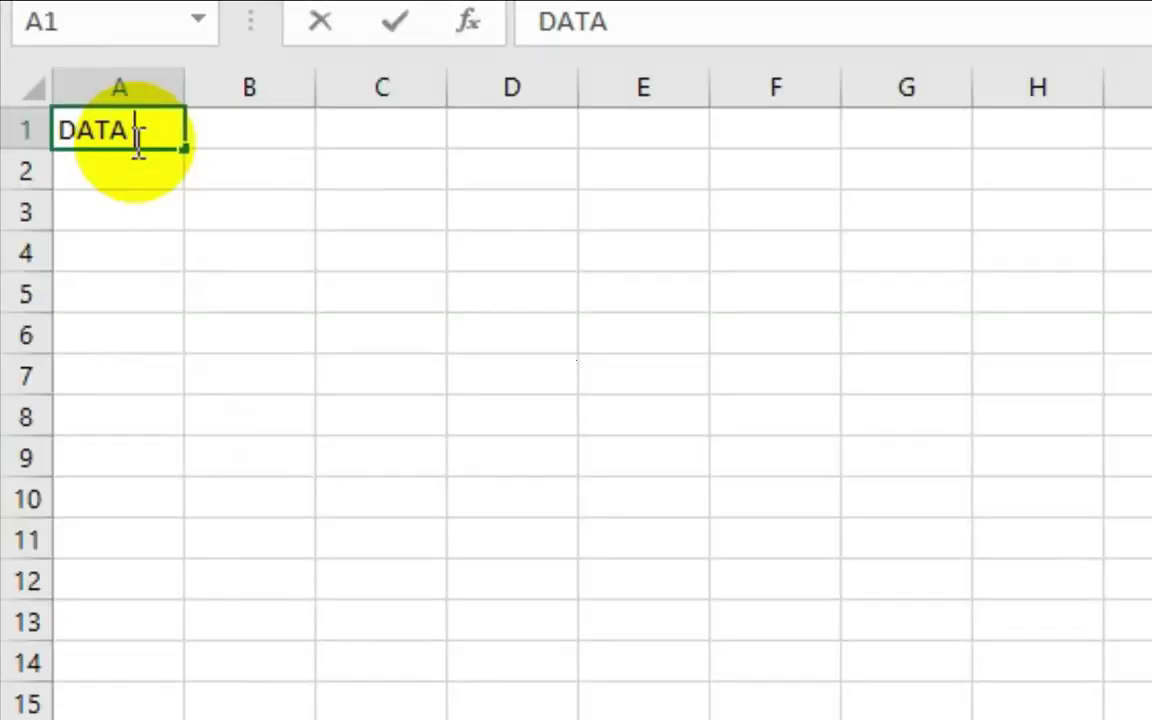
{"action": "type", "text": " NILAI UJIAN"}
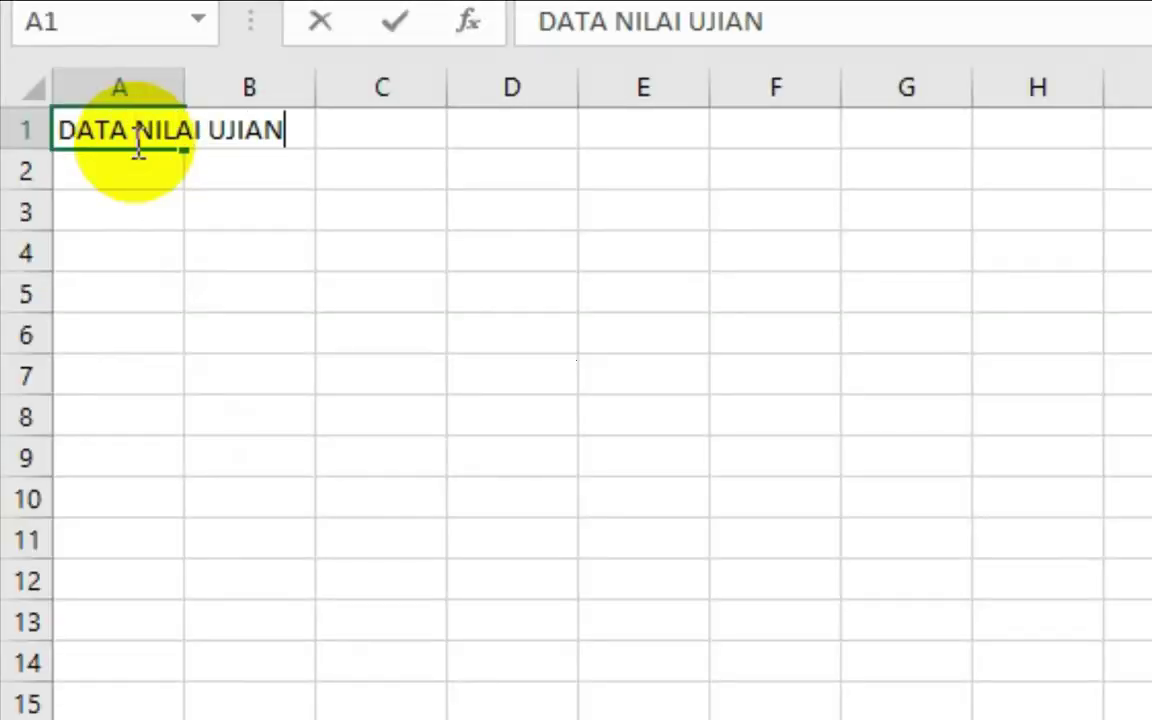
{"action": "type", "text": " AKHIR SEMESTER"}
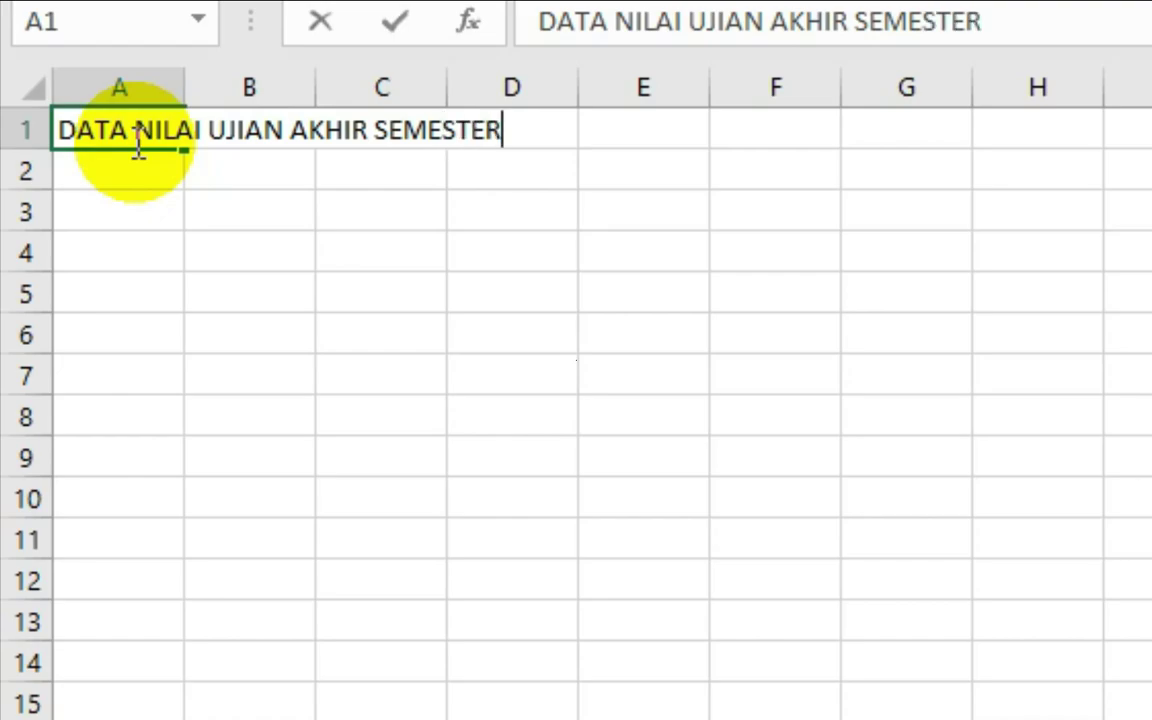
{"action": "key", "text": "Return"}
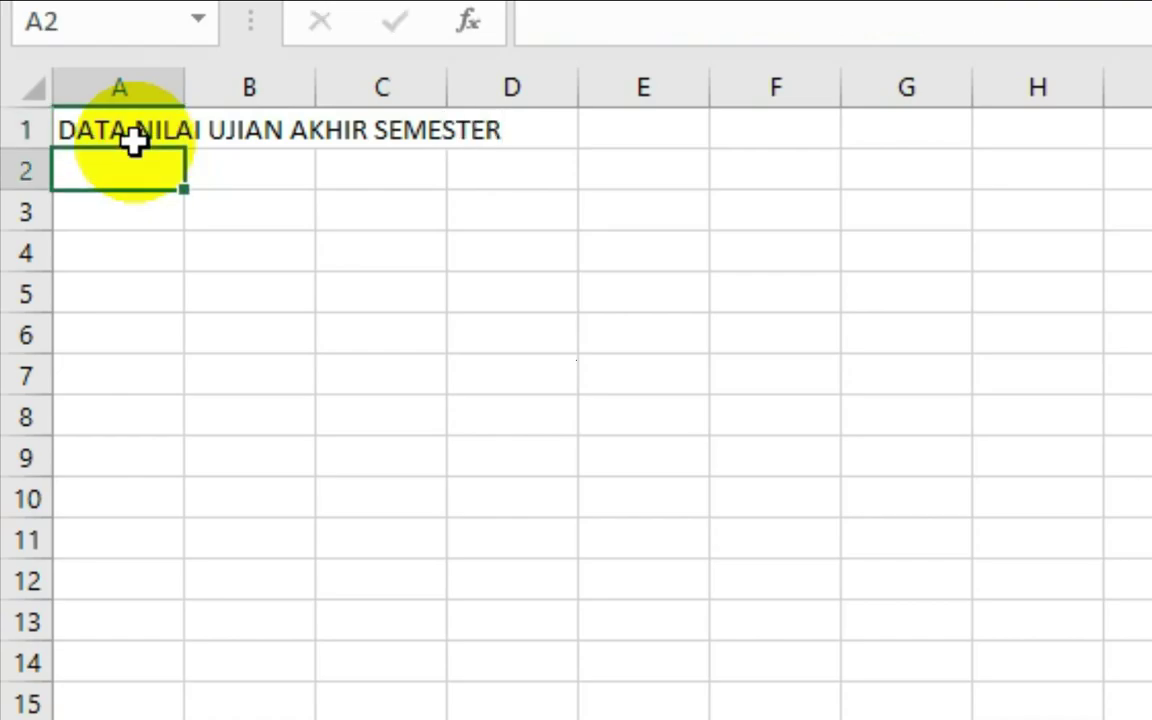
- Add the subtitle lines "KELAS X SEMUA JURUSAN" in A2 and "TAHUN 2023" in A3
{"action": "type", "text": "KELAS"}
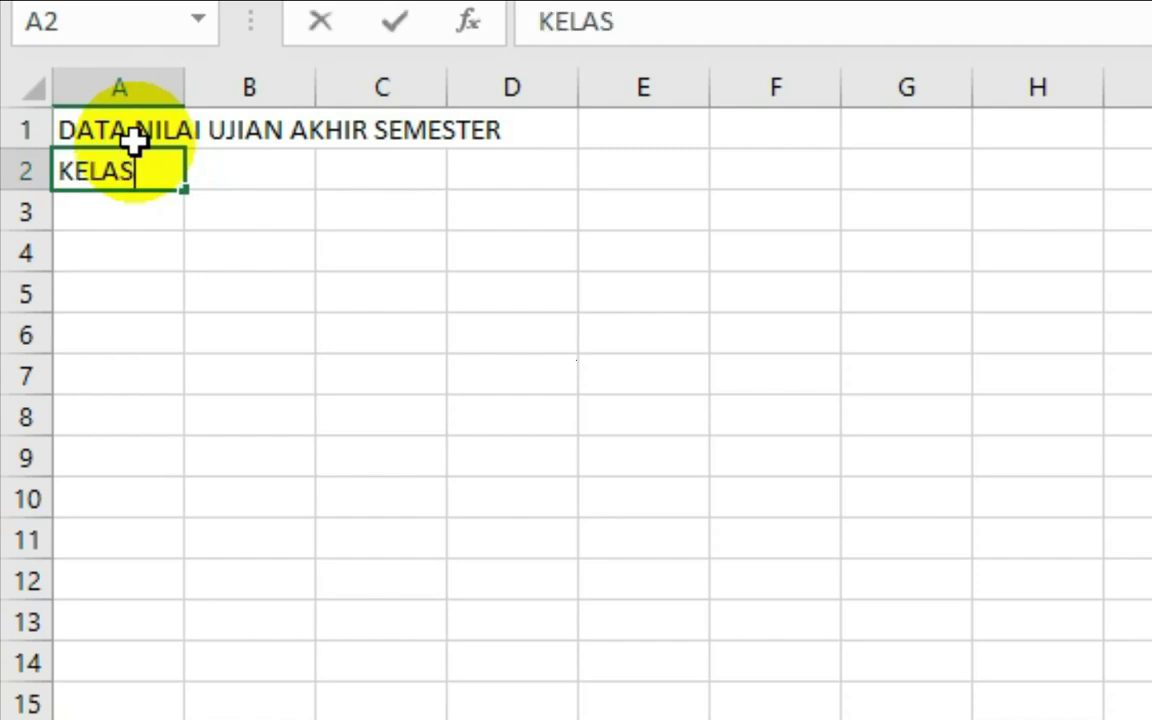
{"action": "type", "text": " X"}
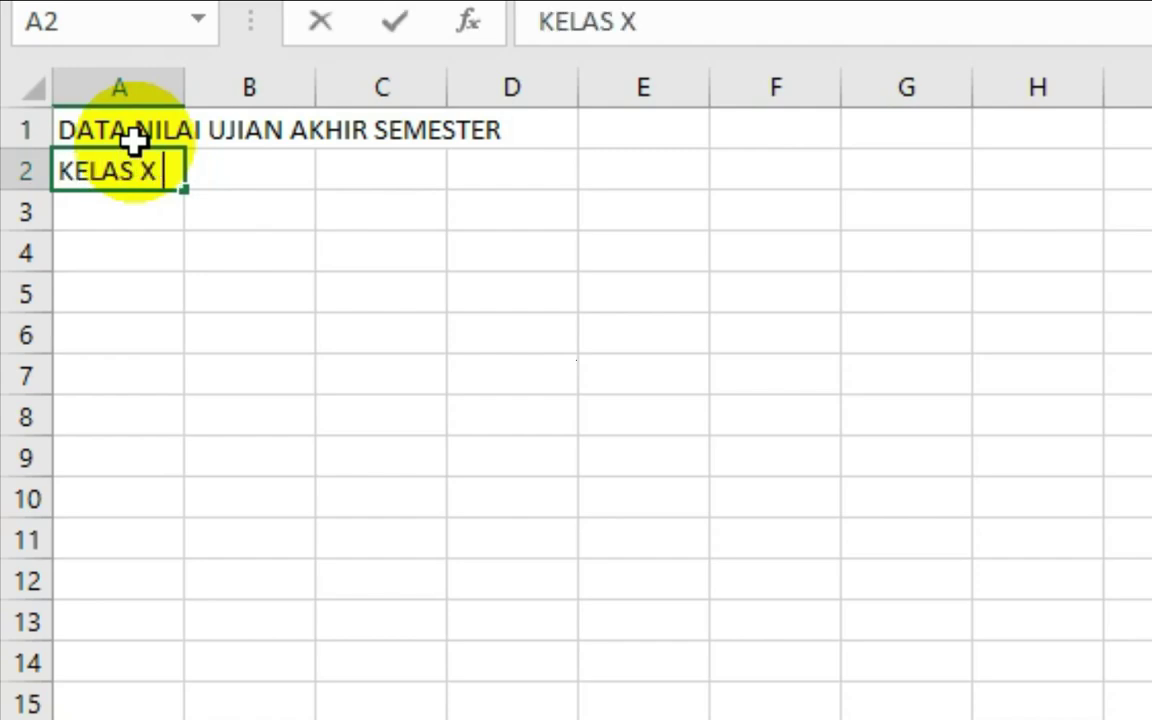
{"action": "type", "text": " SEMUA "}
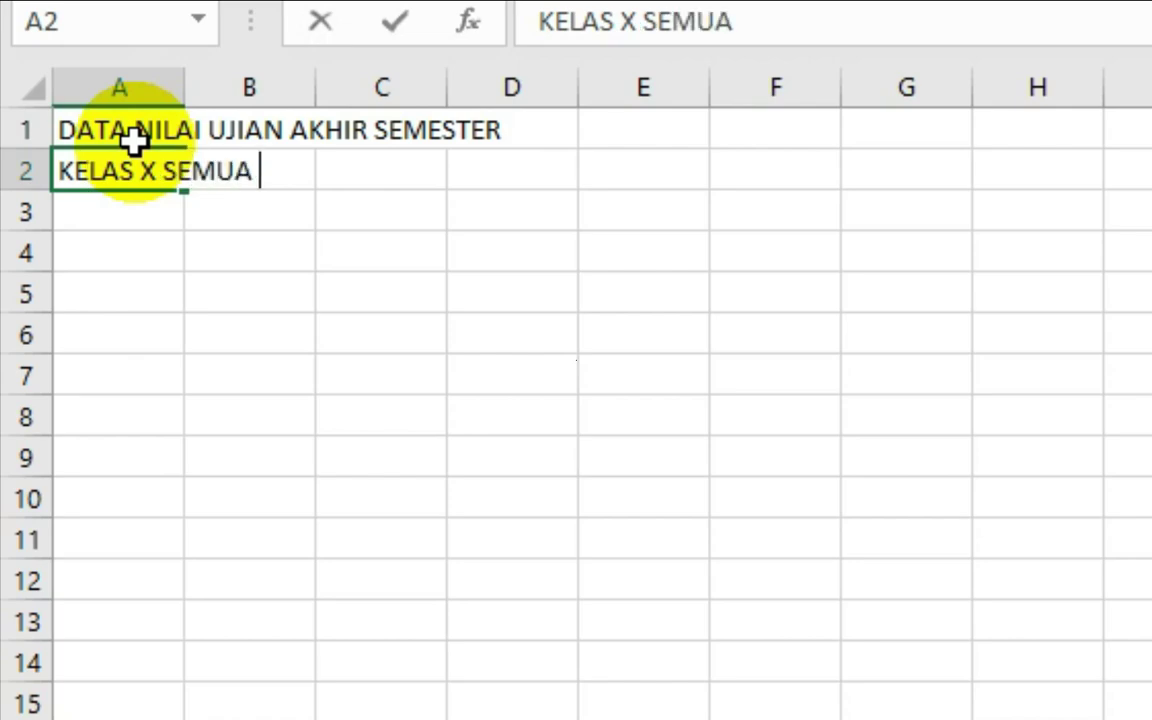
{"action": "type", "text": "JURUSAN"}
{"action": "key", "text": "Return"}
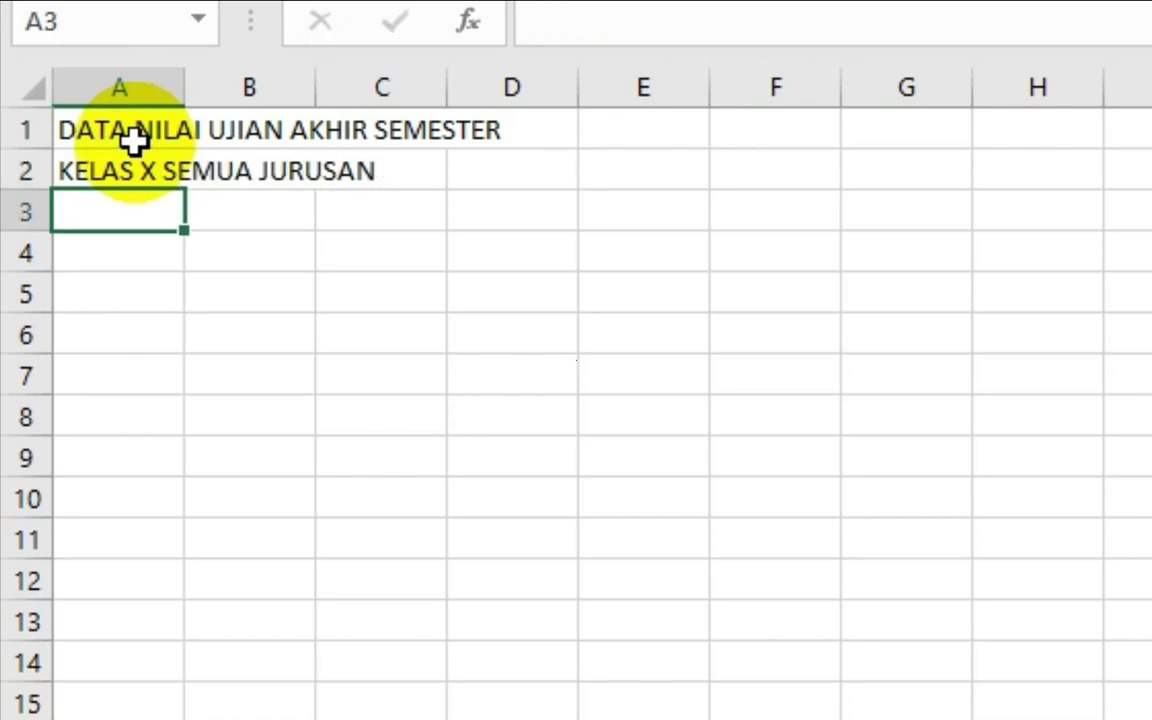
{"action": "type", "text": "TAHUN 2023"}
{"action": "key", "text": "Return"}
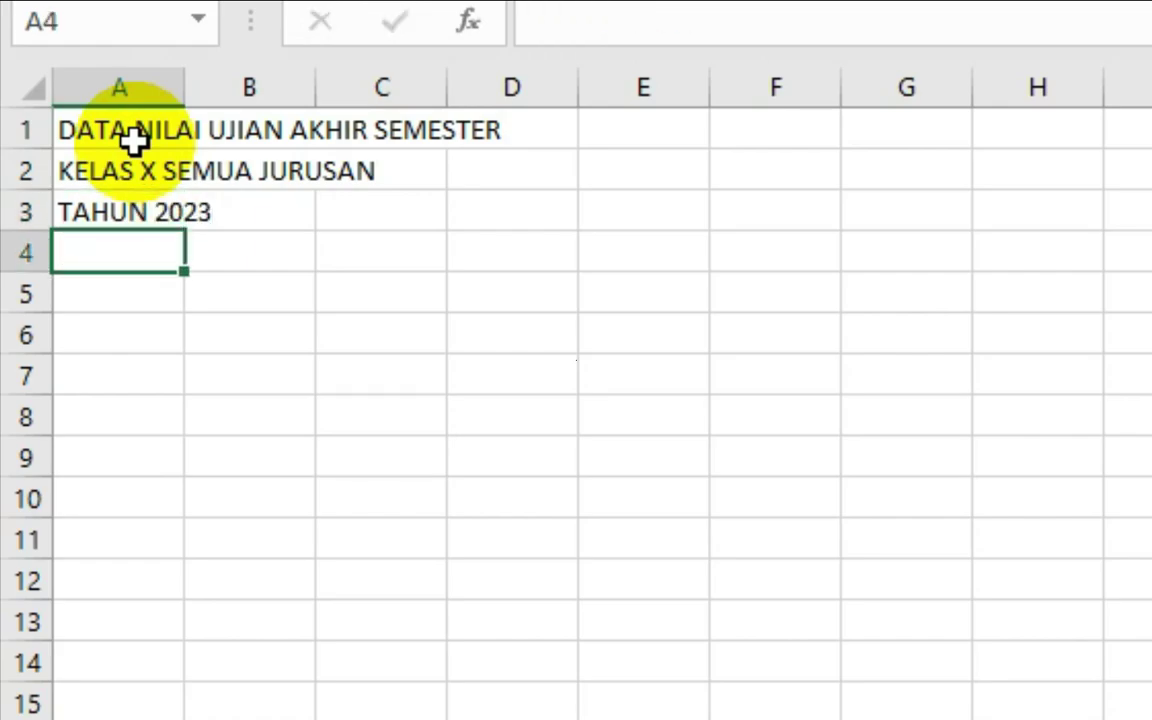
- Enter the headers "NO" in A5 and "NAMA SISWA" in B5, and widen column B to fit its header
{"action": "key", "text": "Return"}
{"action": "type", "text": "NO"}
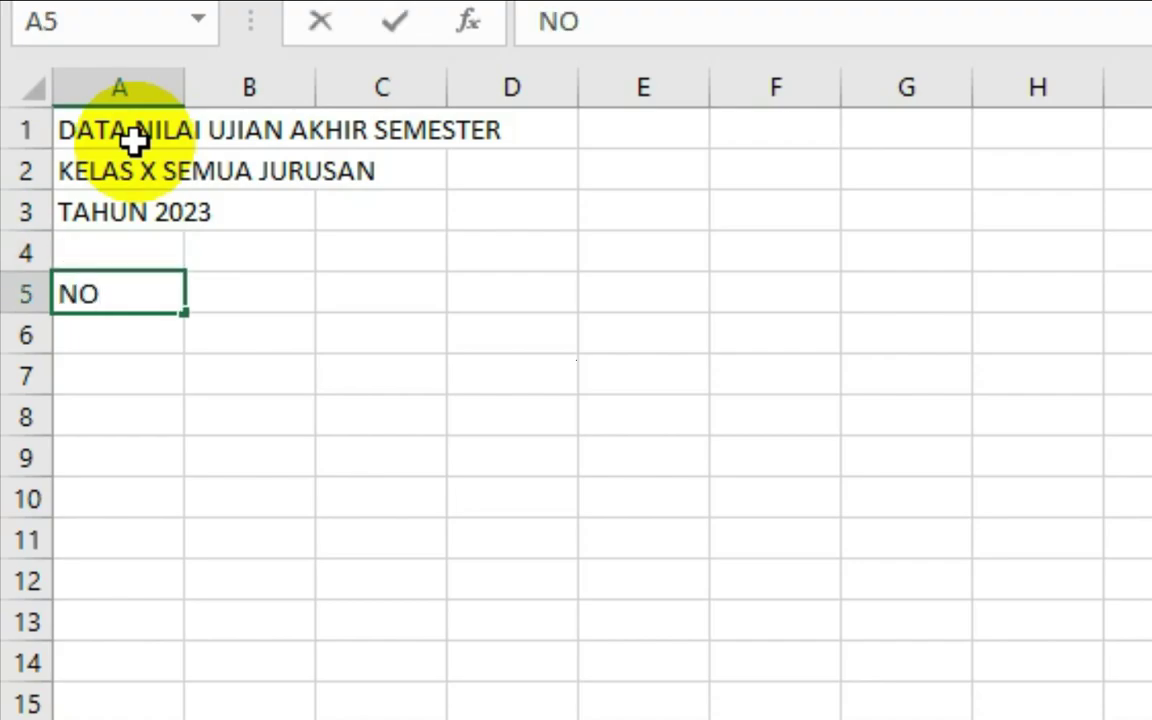
{"action": "key", "text": "Tab"}
{"action": "type", "text": "NAM"}
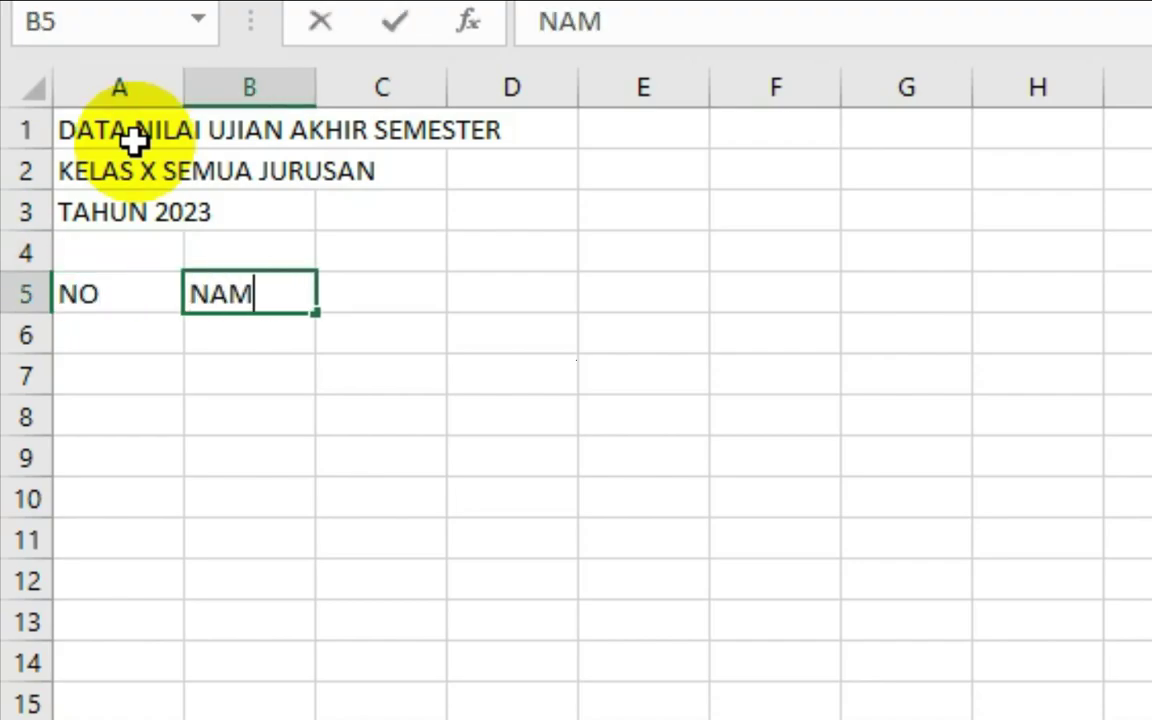
{"action": "type", "text": "A SISWA"}
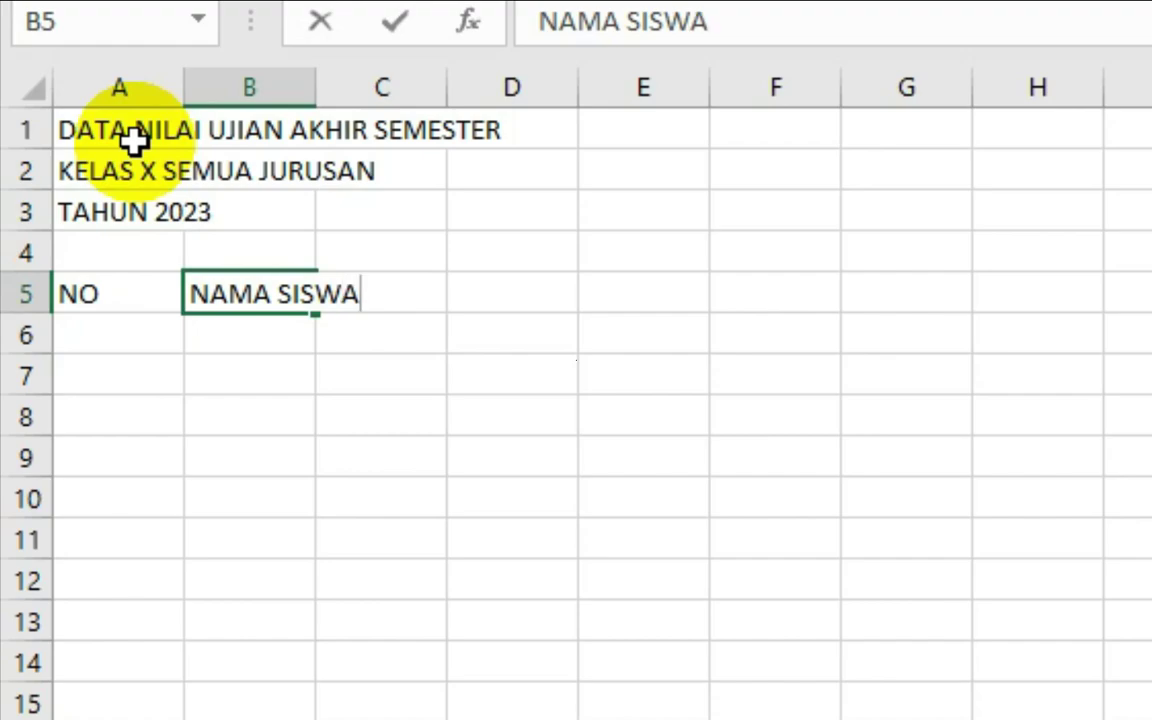
{"action": "key", "text": "Tab"}
{"action": "left_click", "coordinate": [234, 296]}
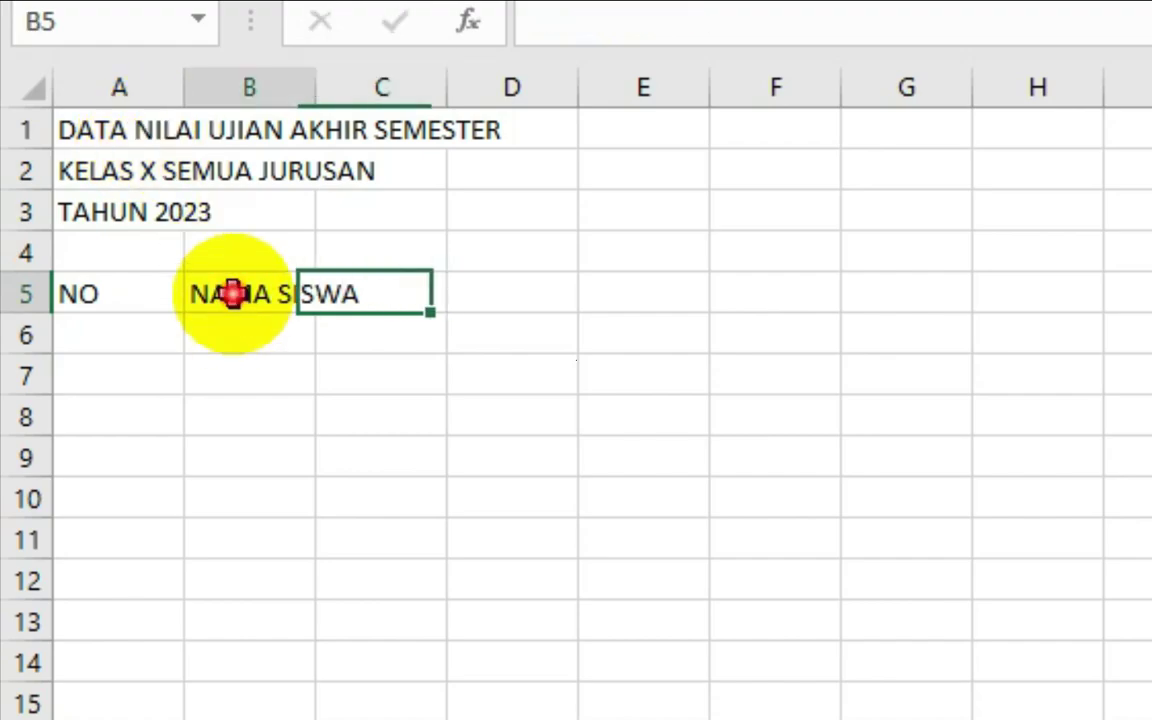
{"action": "left_click_drag", "start_coordinate": [315, 88], "coordinate": [390, 90]}
- Enter the header "NILAI NORMATIF" in C5 and widen column C to fit it
{"action": "left_click", "coordinate": [479, 293]}
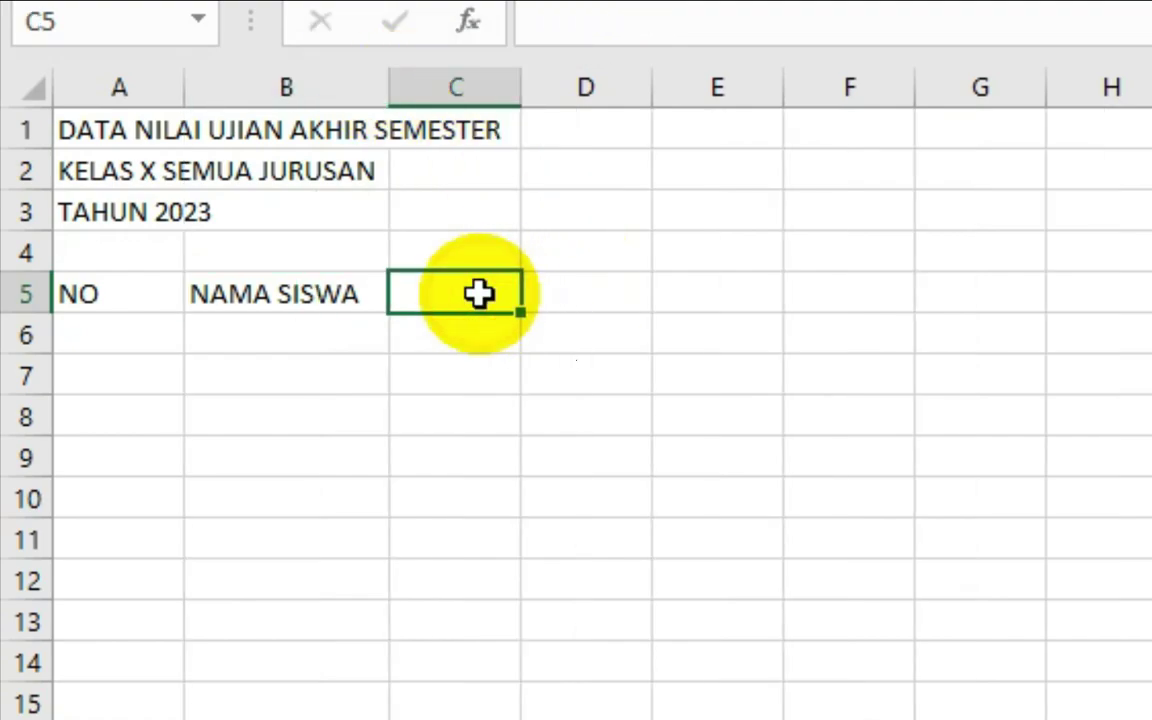
{"action": "type", "text": "NILAI "}
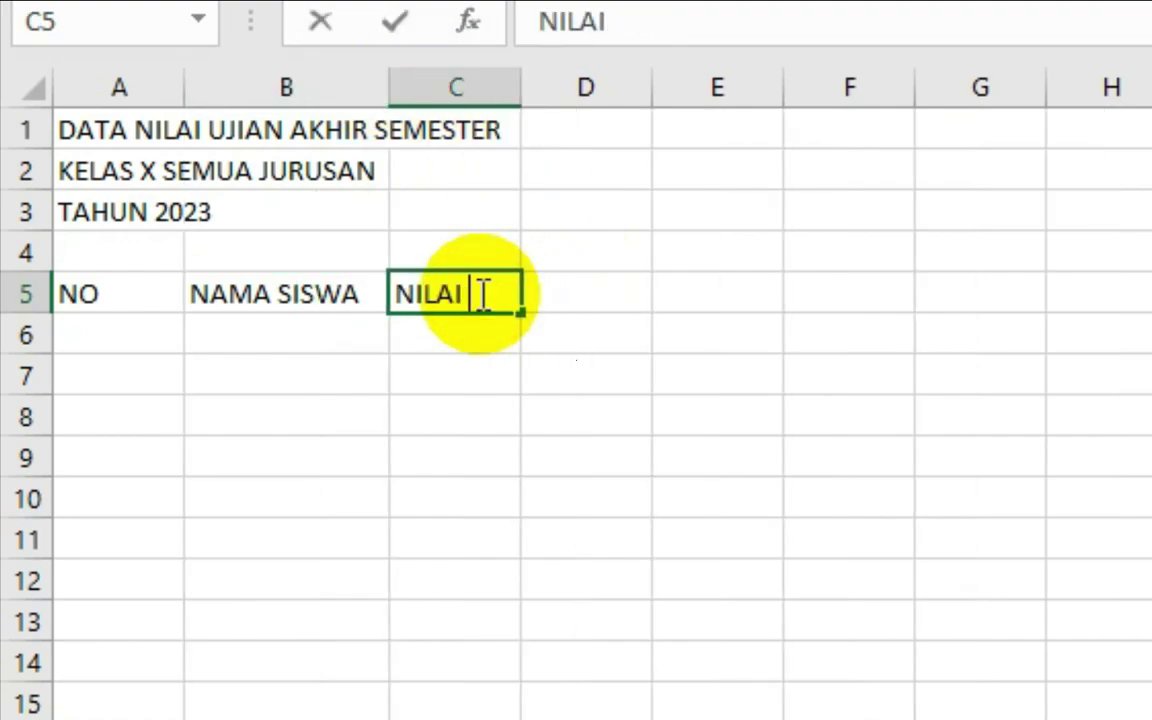
{"action": "type", "text": "NOR"}
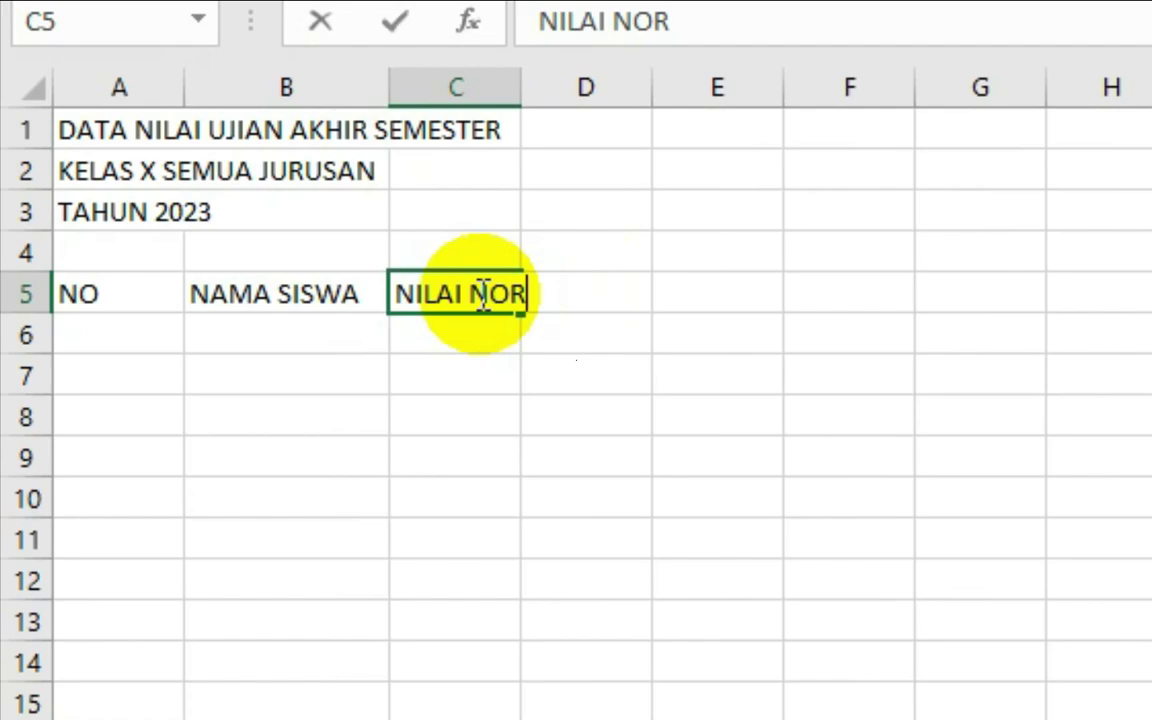
{"action": "type", "text": "MATIF"}
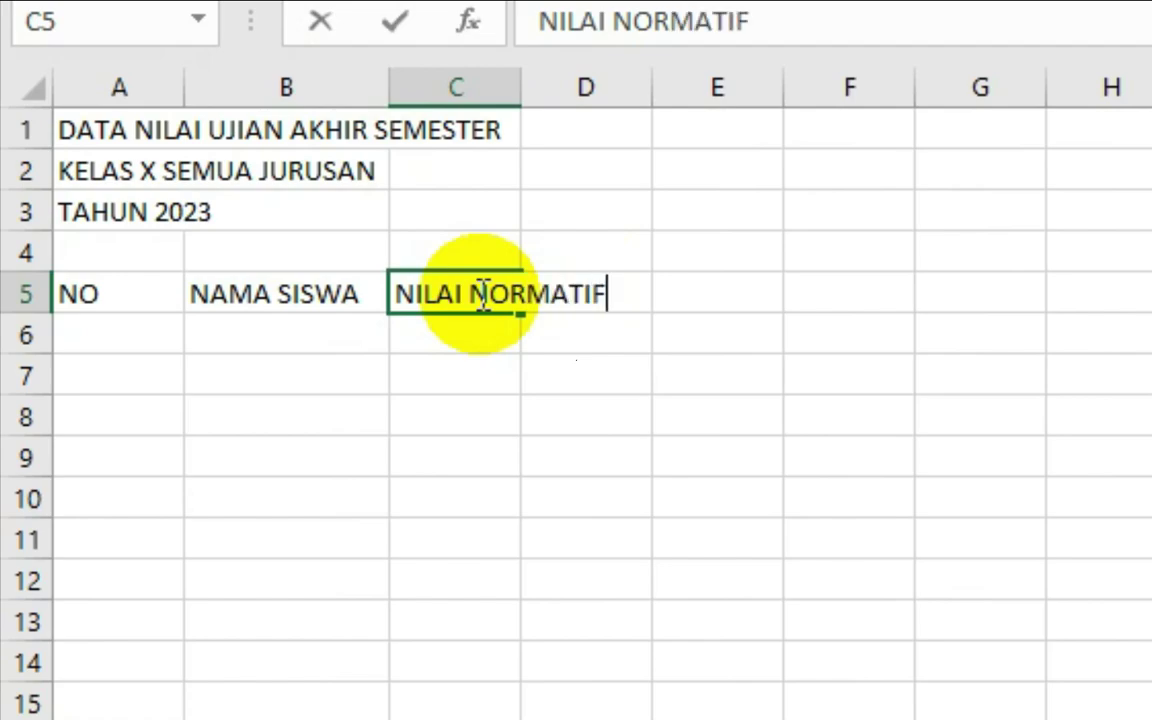
{"action": "key", "text": "Return"}
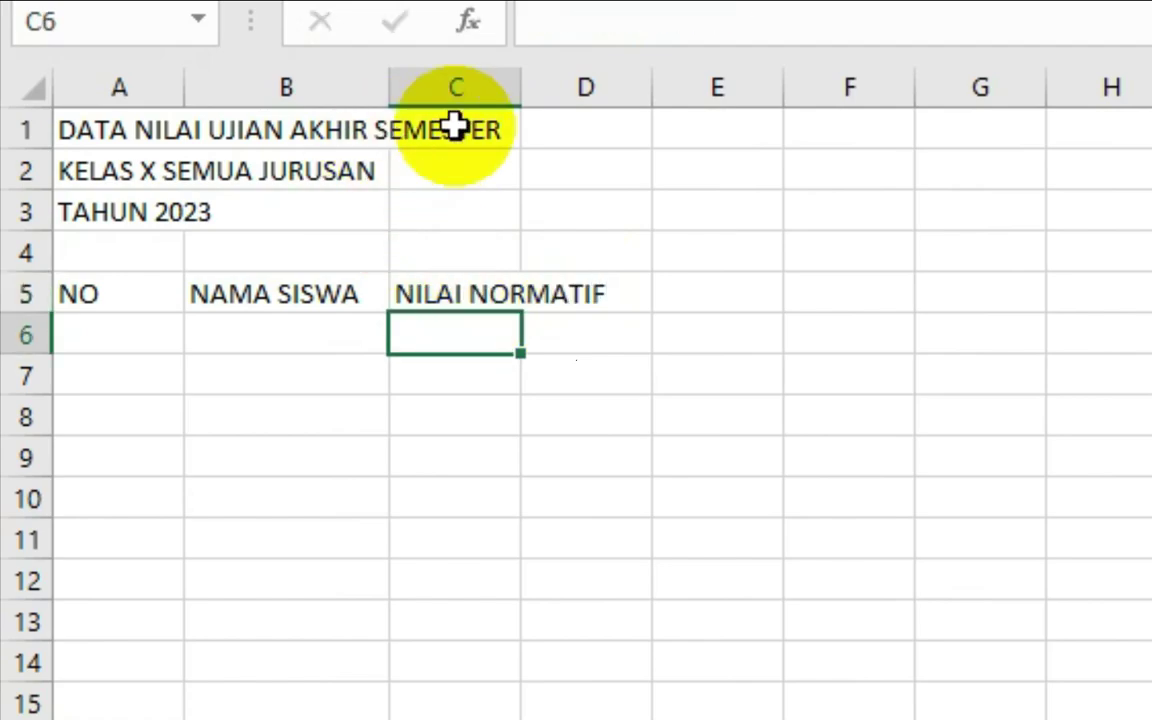
{"action": "left_click_drag", "start_coordinate": [520, 88], "coordinate": [642, 88]}
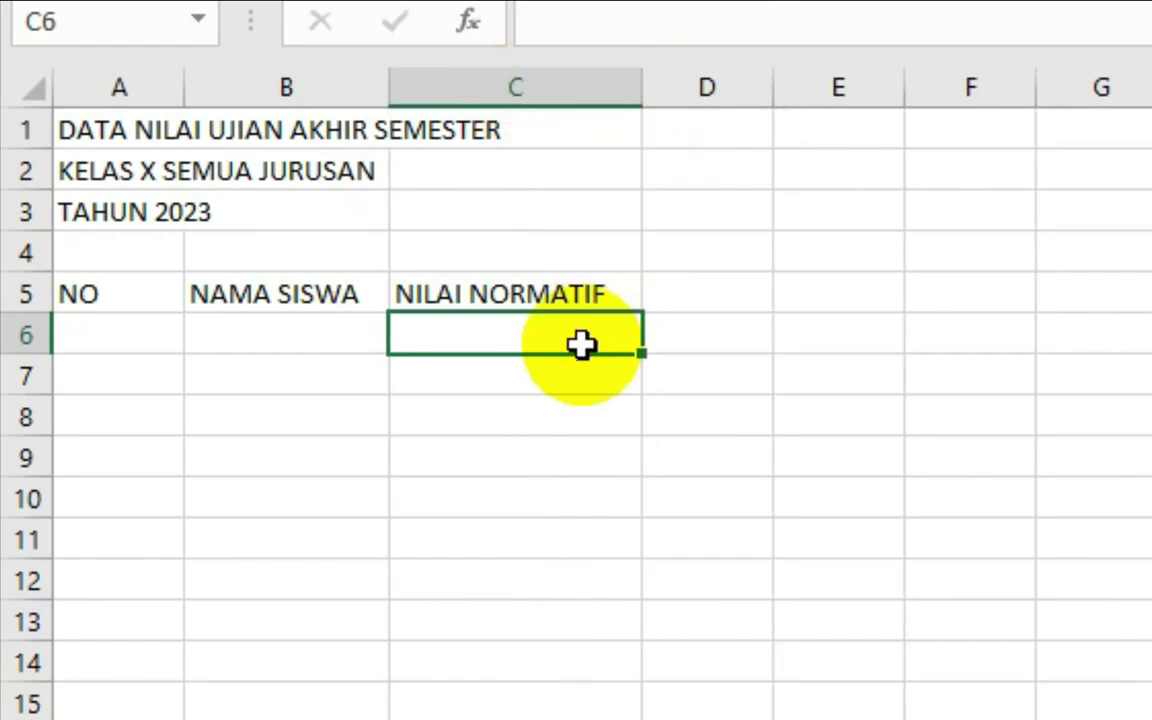
- Enter the subheaders "B. INDONESIA" in C6 and "KETERANGAN" in D6, and widen column D to fit
{"action": "type", "text": "B. "}
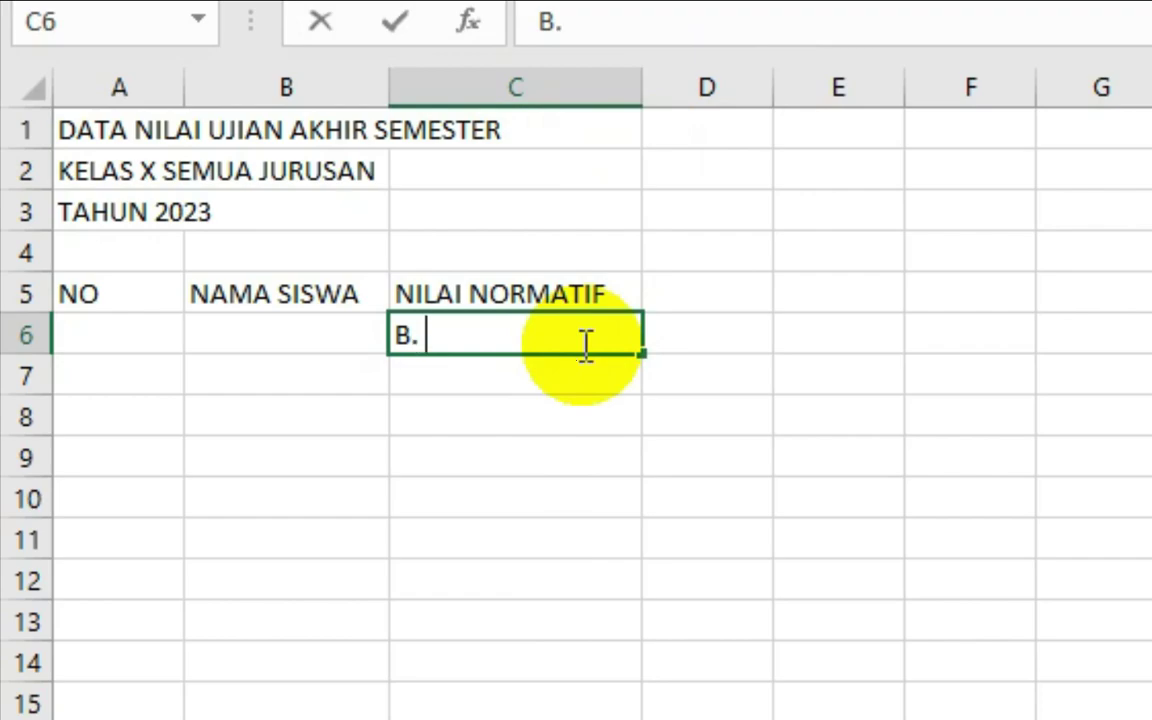
{"action": "type", "text": "INDONESIA"}
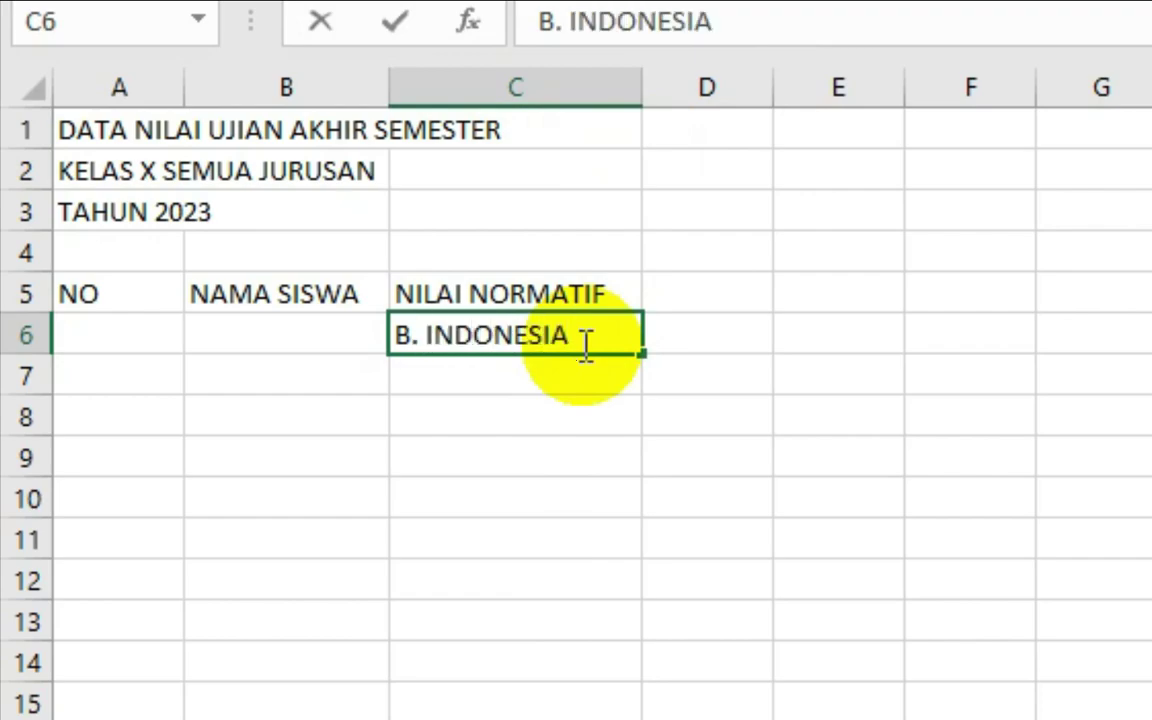
{"action": "key", "text": "Tab"}
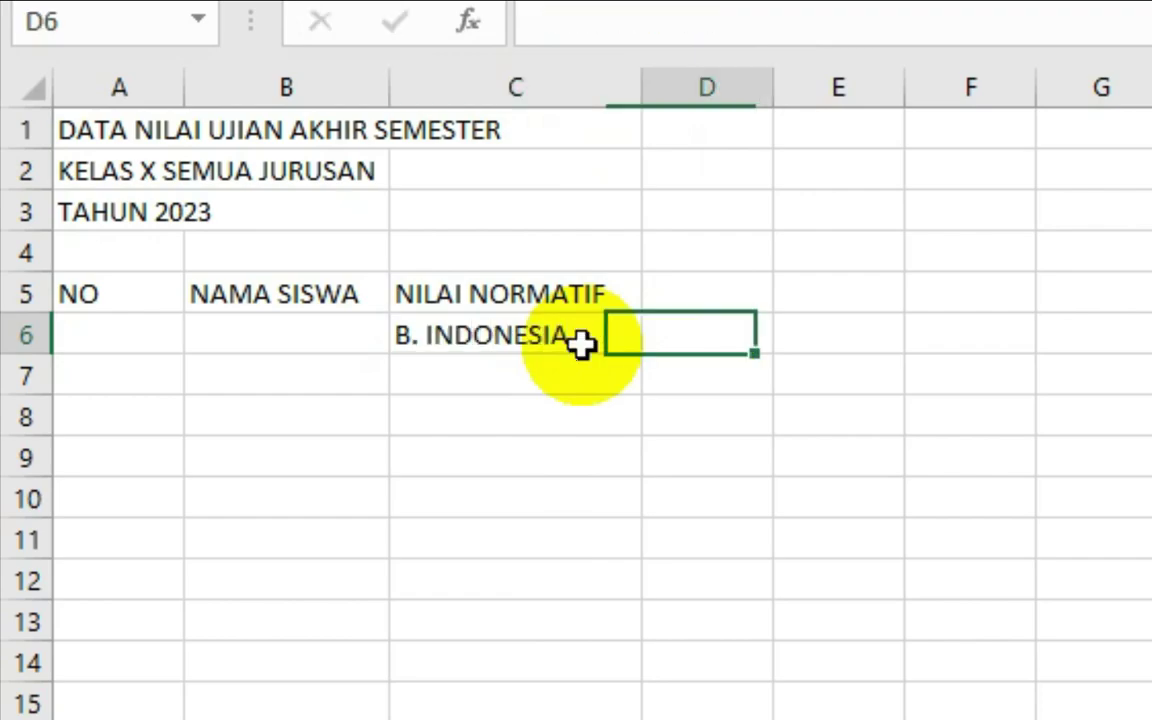
{"action": "type", "text": "KETERANGAN"}
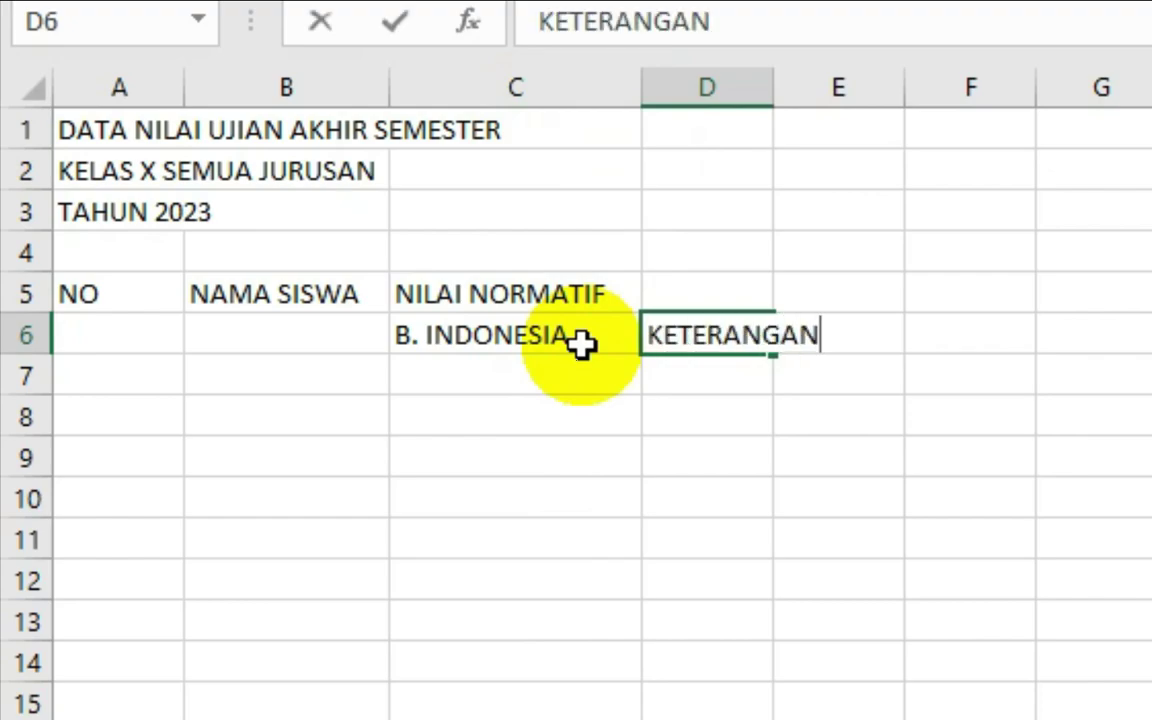
{"action": "key", "text": "Return"}
{"action": "key", "text": "Up"}
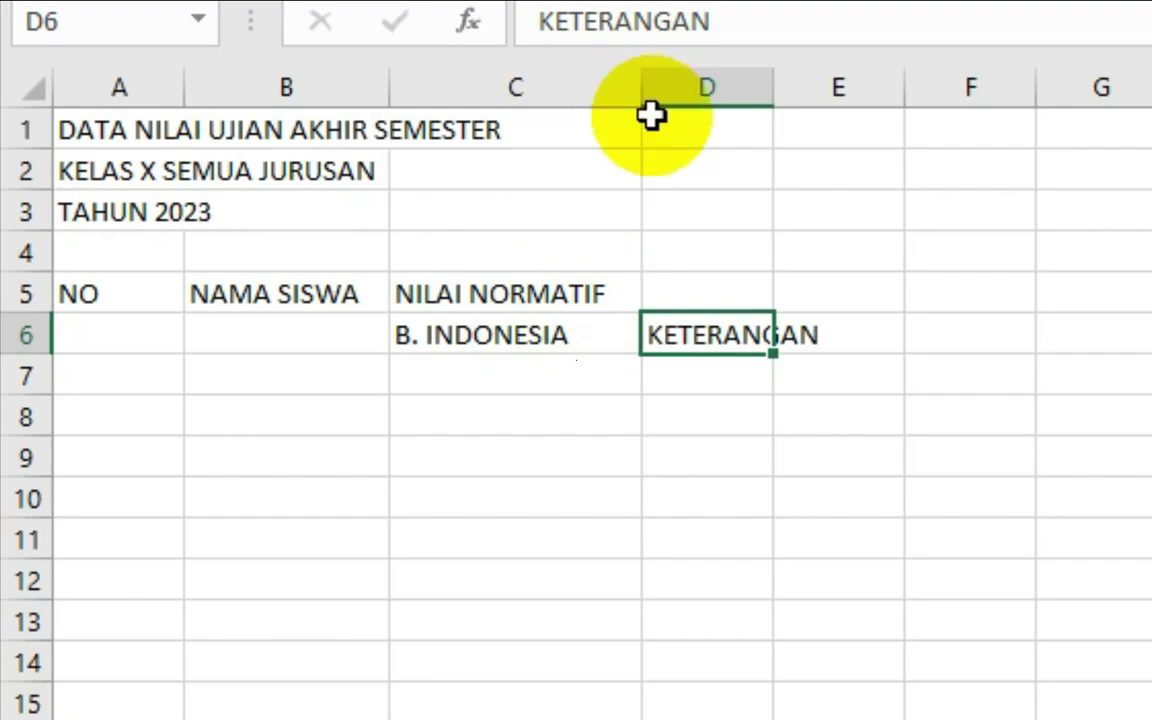
{"action": "left_click_drag", "start_coordinate": [774, 87], "coordinate": [859, 87]}
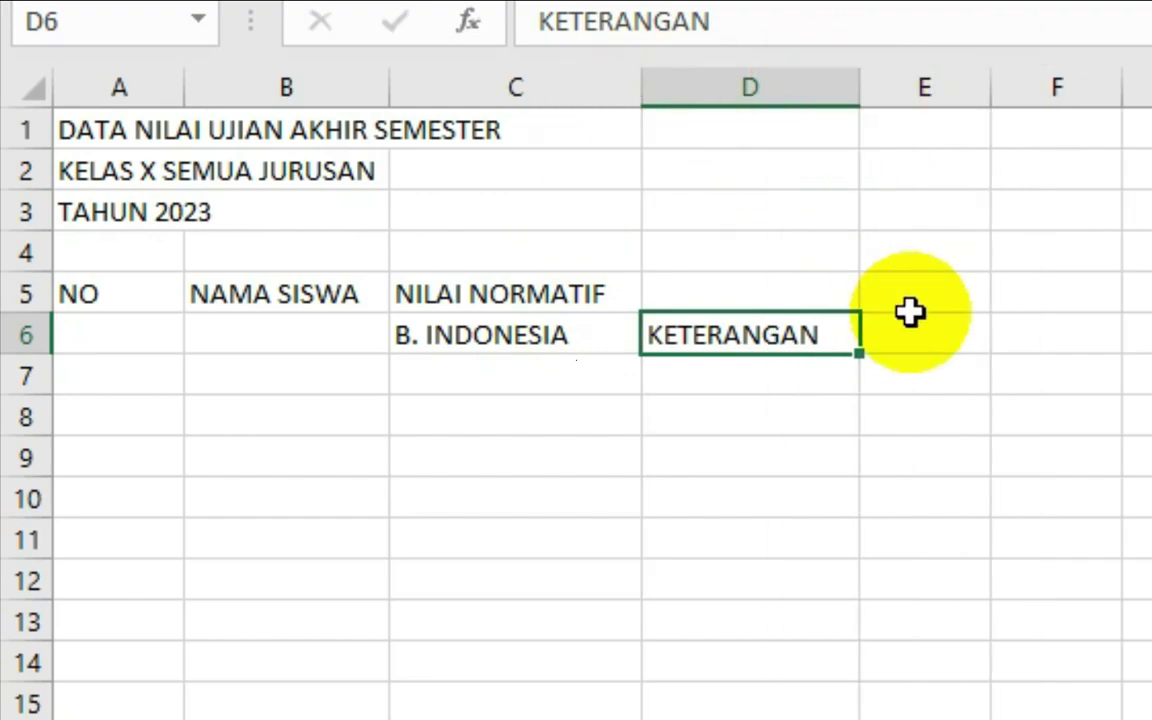
- Enter the subheader "B. INGGRIS" in E6 and widen column E to fit it
{"action": "left_click", "coordinate": [920, 334]}
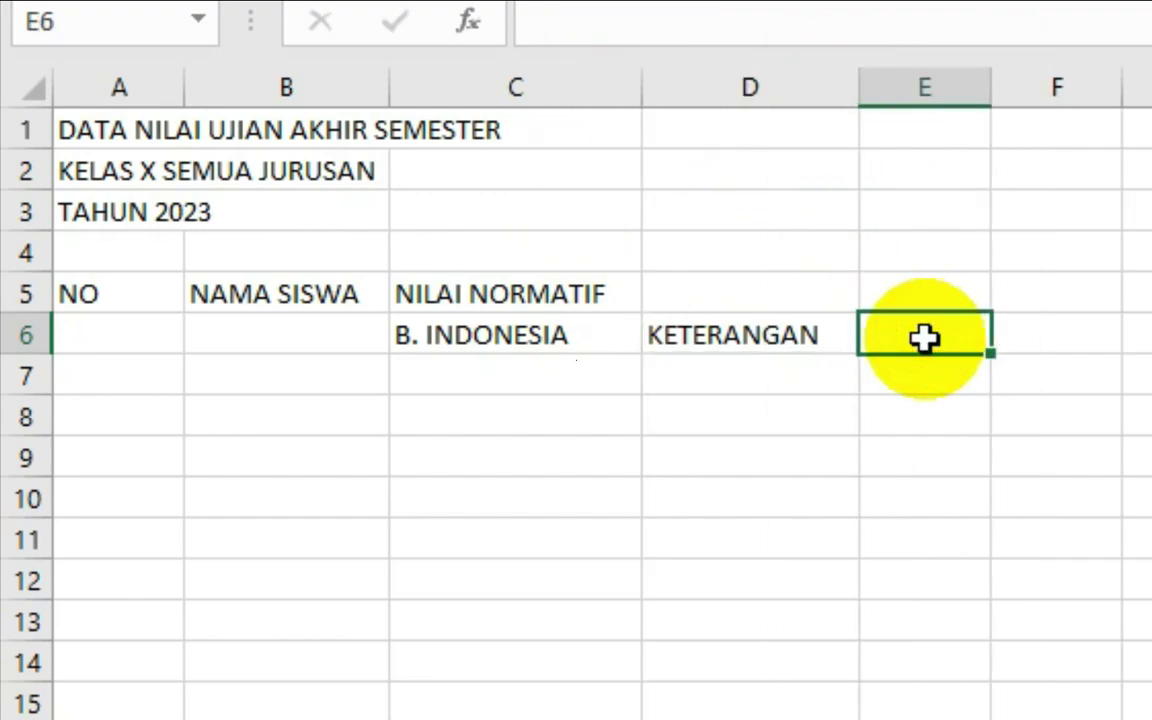
{"action": "type", "text": "B. INGGRIS"}
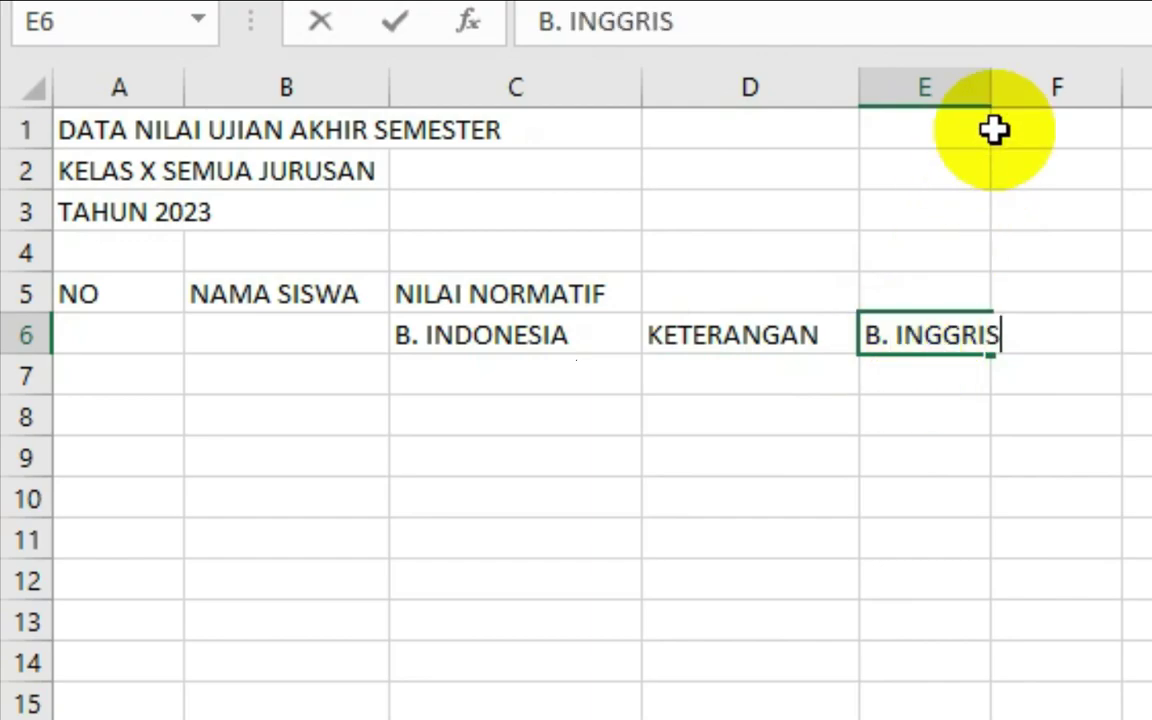
{"action": "left_click", "coordinate": [1016, 93]}
{"action": "left_click_drag", "start_coordinate": [990, 88], "coordinate": [1041, 88]}
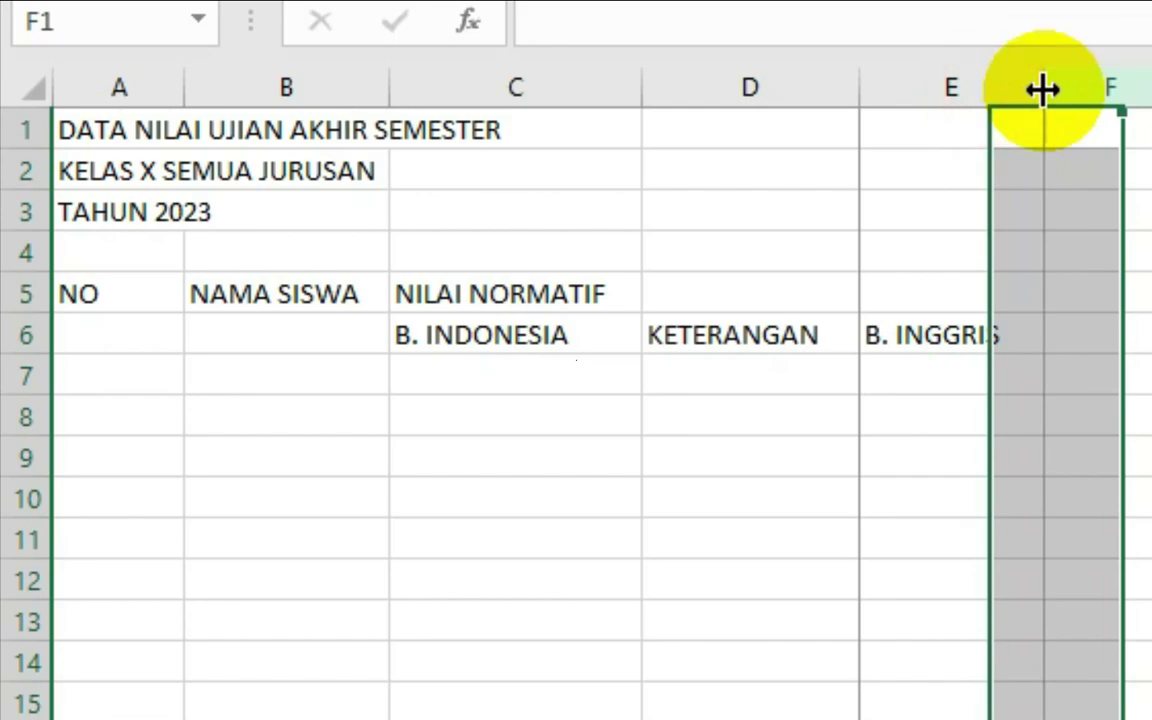
{"action": "left_click", "coordinate": [1136, 362]}
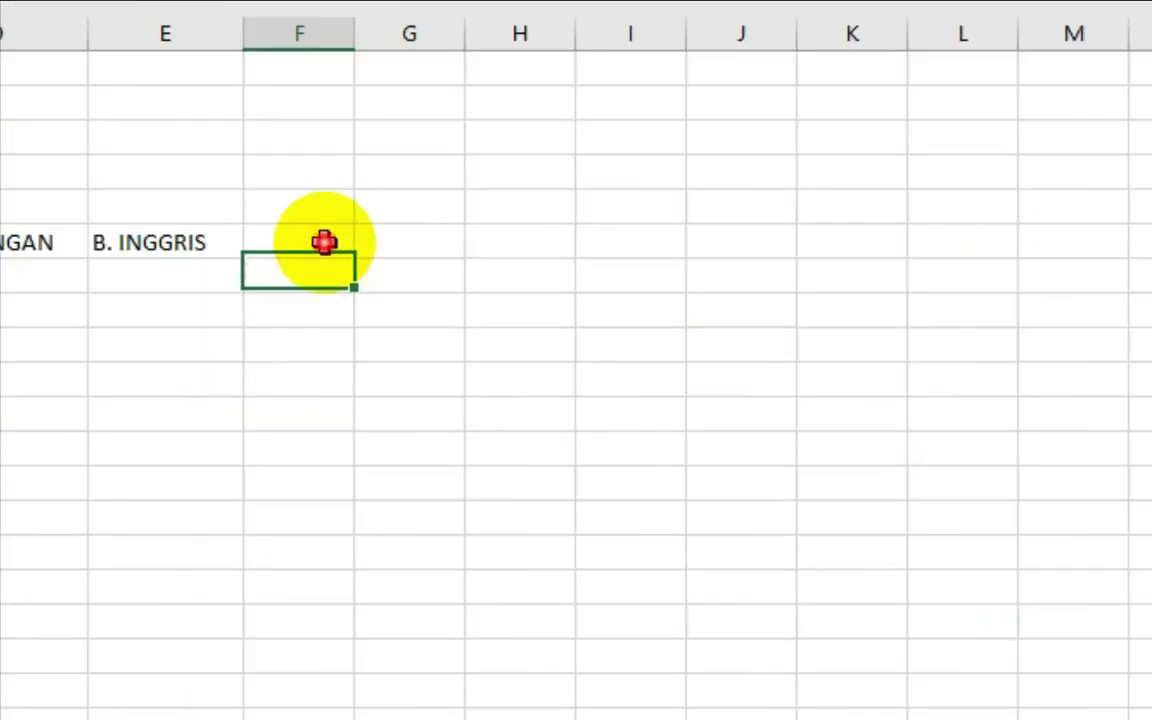
- Enter the subheader "KETERANGAN" in F6 and widen column F to fit it
{"action": "left_click", "coordinate": [324, 242]}
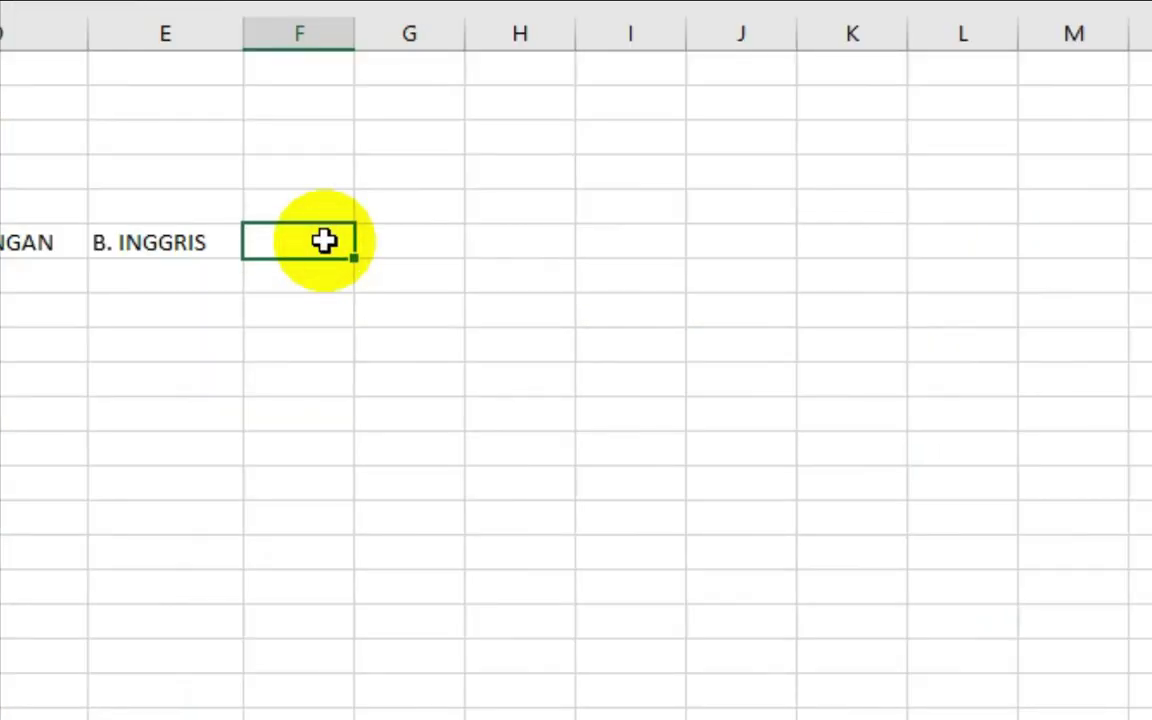
{"action": "type", "text": "KETERANGAN"}
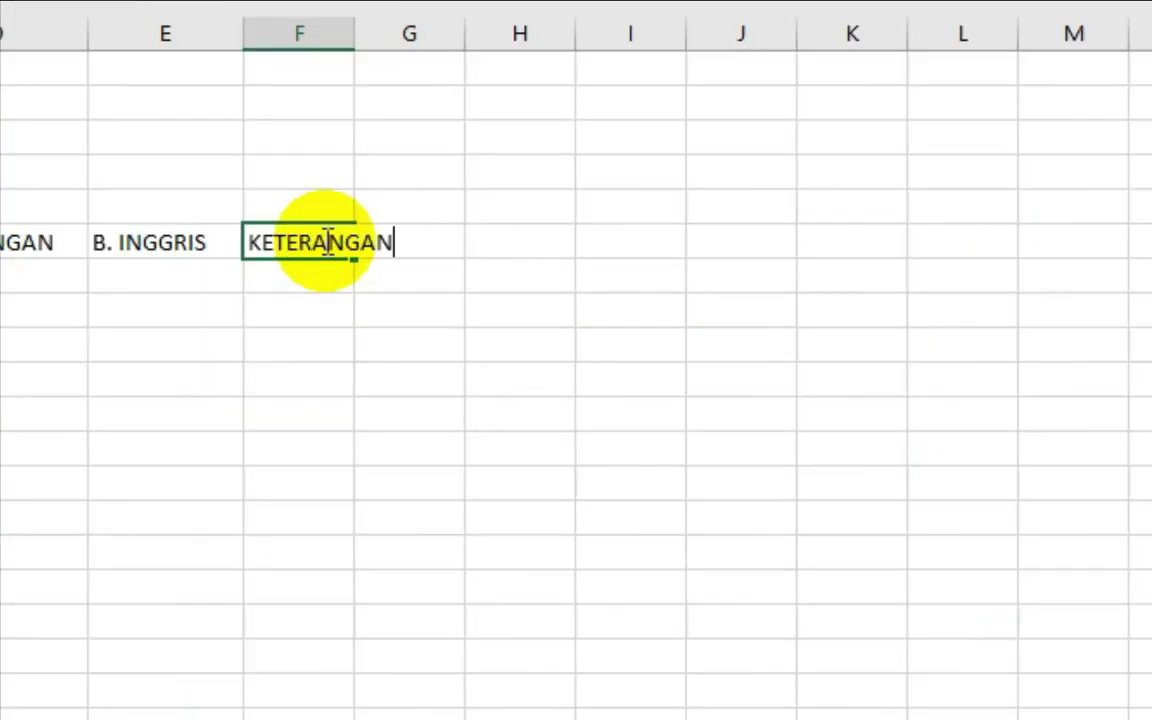
{"action": "left_click", "coordinate": [406, 242]}
{"action": "left_click", "coordinate": [380, 313]}
{"action": "left_click", "coordinate": [326, 245]}
{"action": "left_click_drag", "start_coordinate": [354, 34], "coordinate": [422, 38]}
- Enter the subheaders "MTK" in G6 and "KETERANGAN" in H6, and widen column H to fit
{"action": "left_click", "coordinate": [492, 243]}
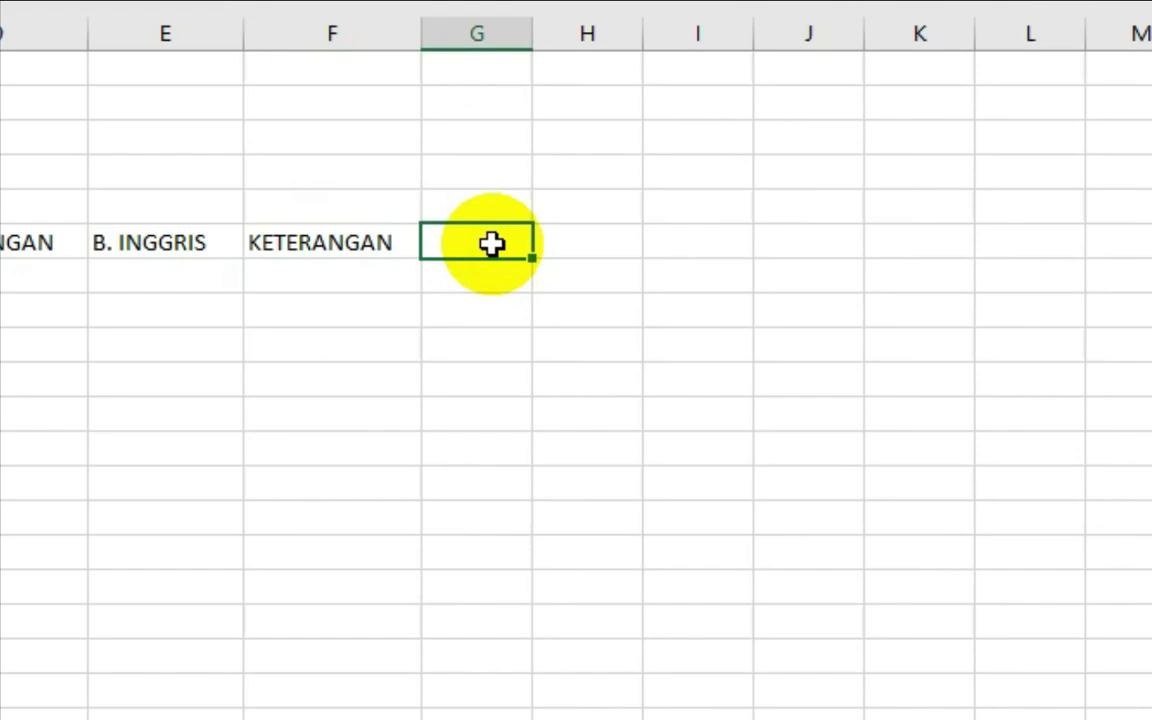
{"action": "type", "text": "MTK"}
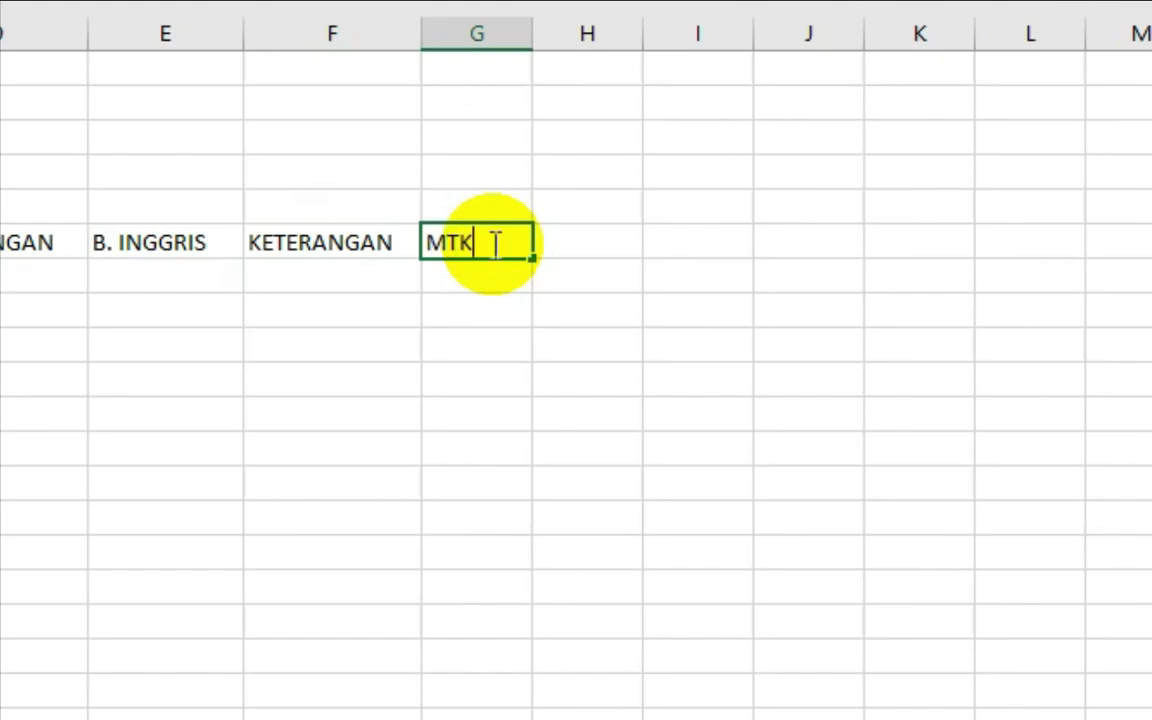
{"action": "key", "text": "Tab"}
{"action": "type", "text": "KETERANGAN"}
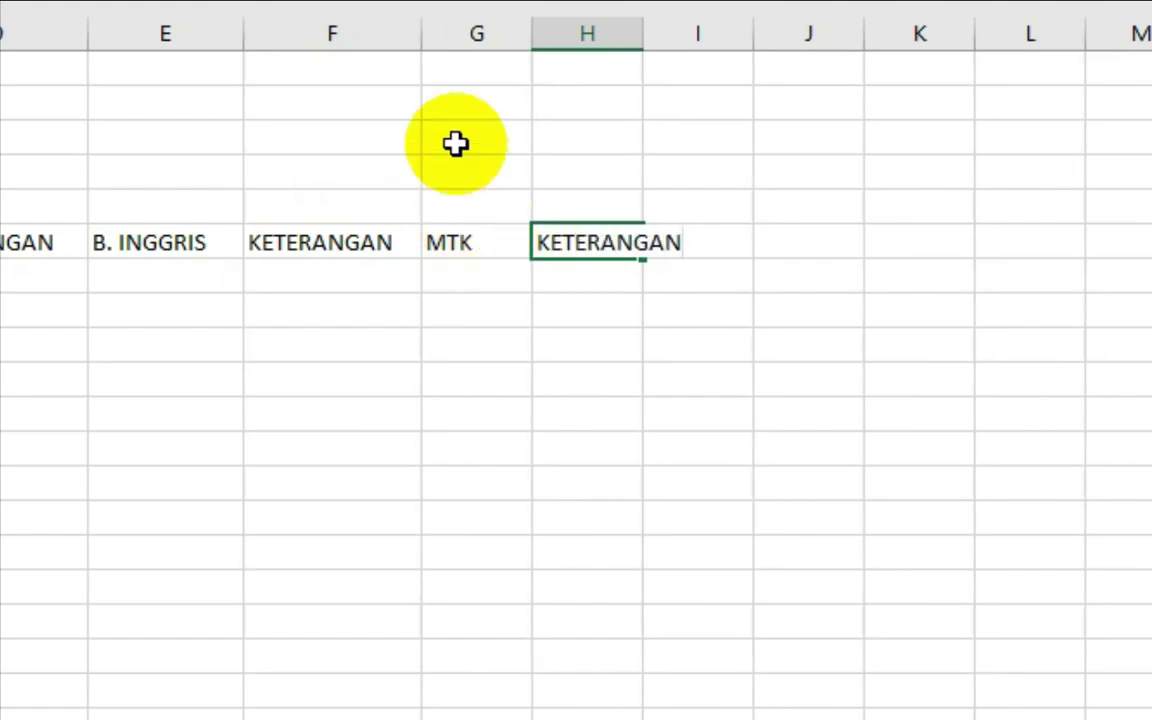
{"action": "left_click", "coordinate": [668, 289]}
{"action": "left_click_drag", "start_coordinate": [643, 35], "coordinate": [699, 40]}
- Enter the subheader "PRODUKTIF" in I6 and widen column I to fit it
{"action": "left_click", "coordinate": [802, 239]}
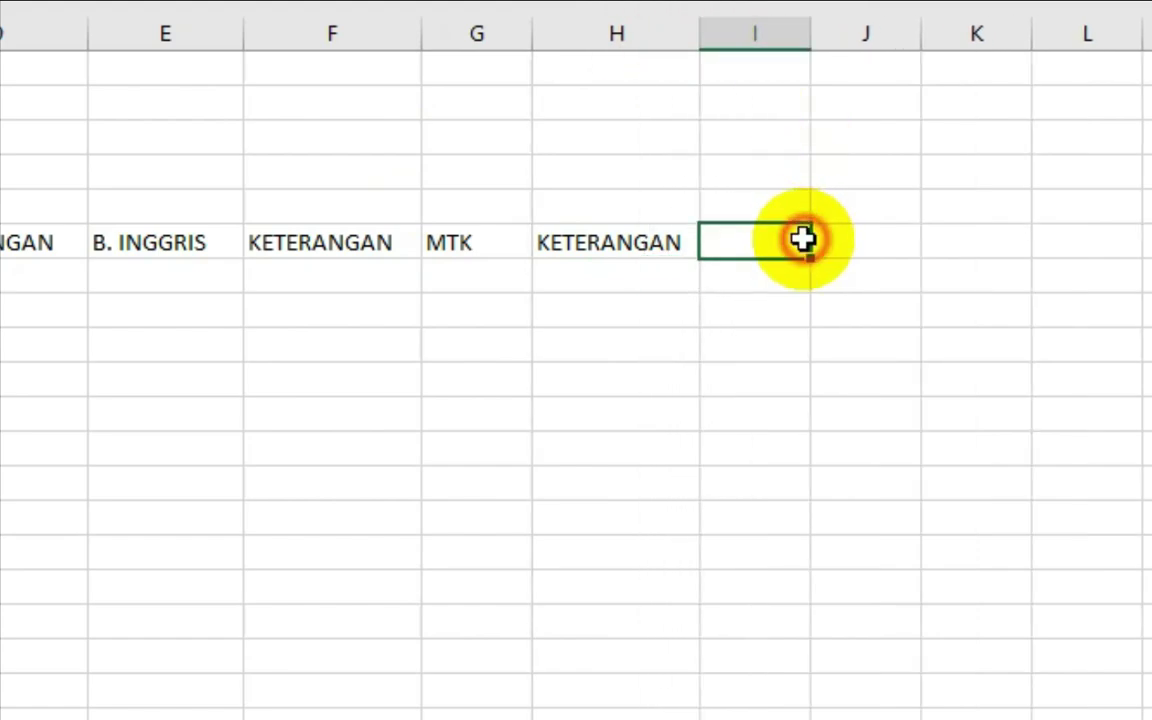
{"action": "type", "text": "PR"}
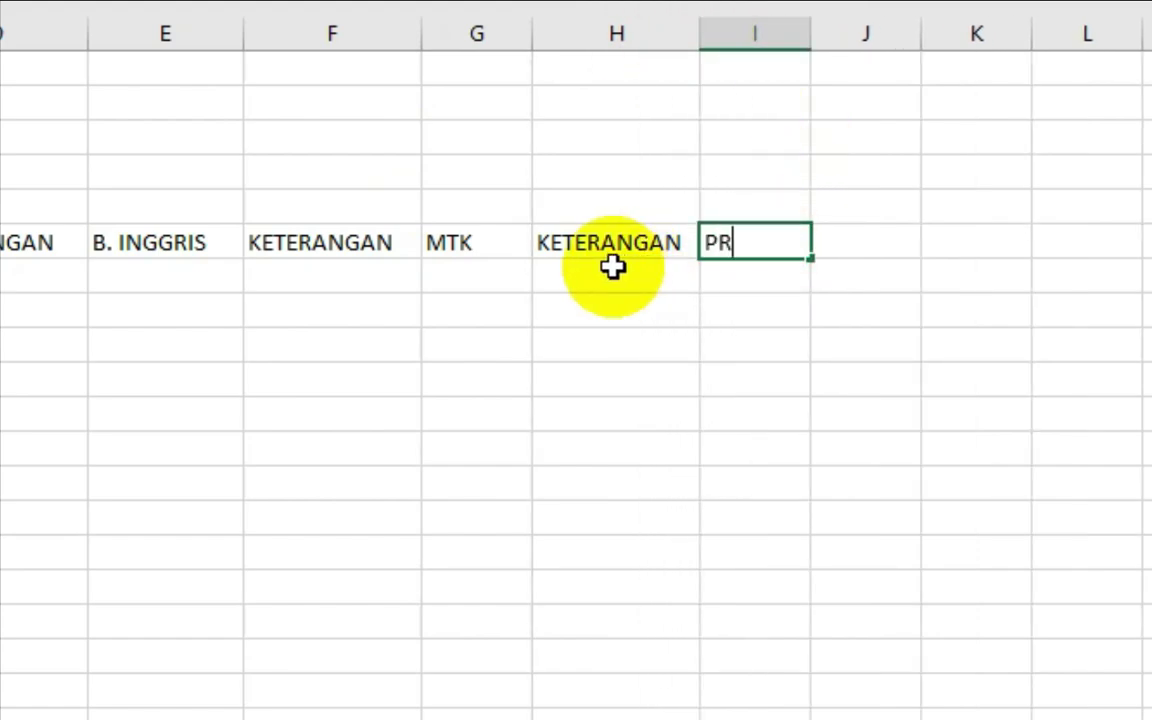
{"action": "type", "text": "ODUKTIF"}
{"action": "key", "text": "Return"}
{"action": "key", "text": "Up"}
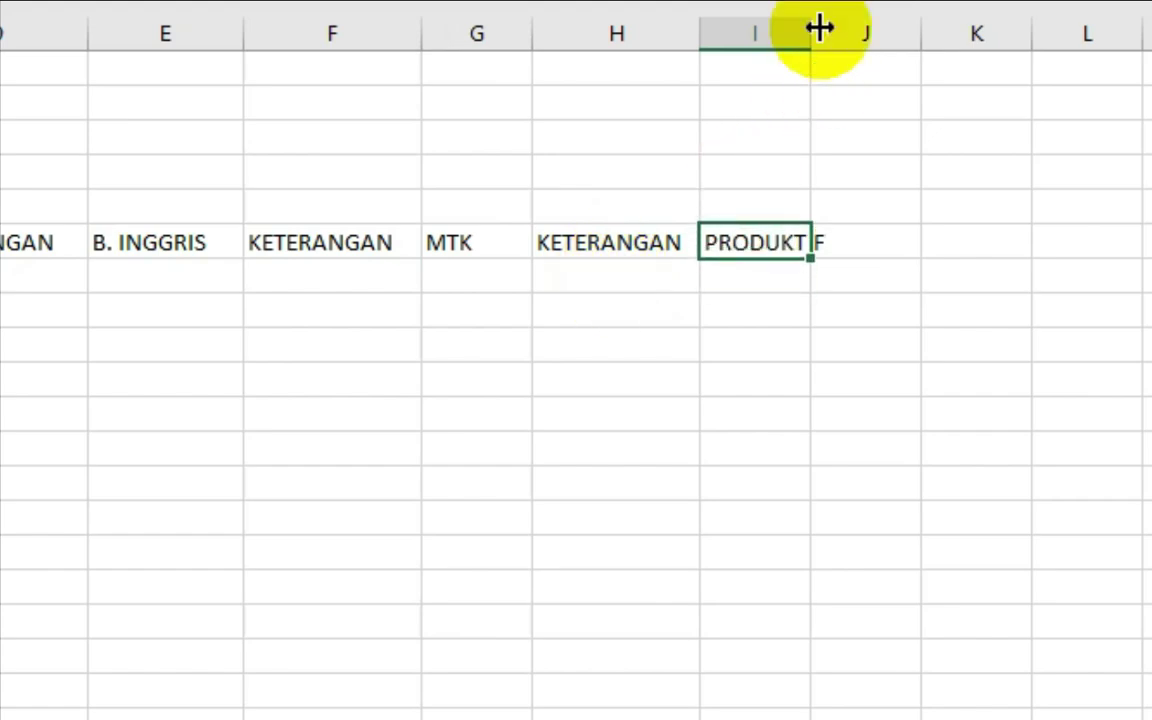
{"action": "left_click_drag", "start_coordinate": [812, 28], "coordinate": [870, 36]}
- Enter the subheader "KETERANGAN" in J6 and widen column J to fit it
{"action": "left_click", "coordinate": [930, 244]}
{"action": "type", "text": "KETERANGAN"}
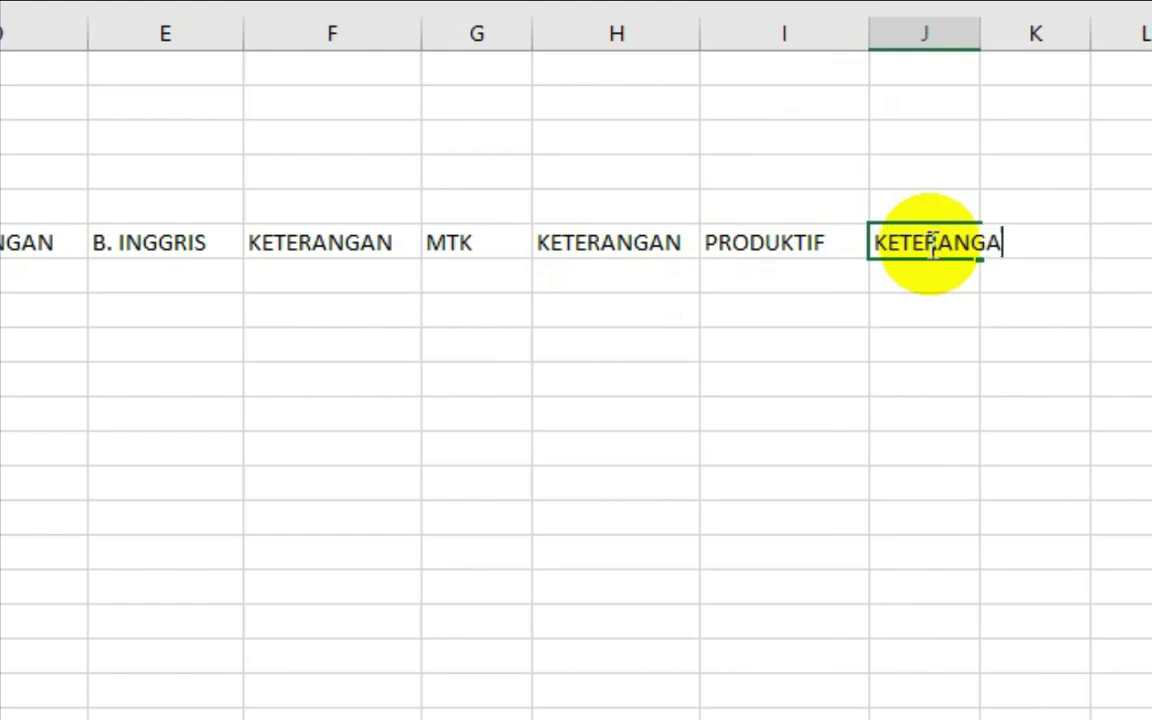
{"action": "key", "text": "Return"}
{"action": "left_click_drag", "start_coordinate": [981, 38], "coordinate": [1044, 51]}
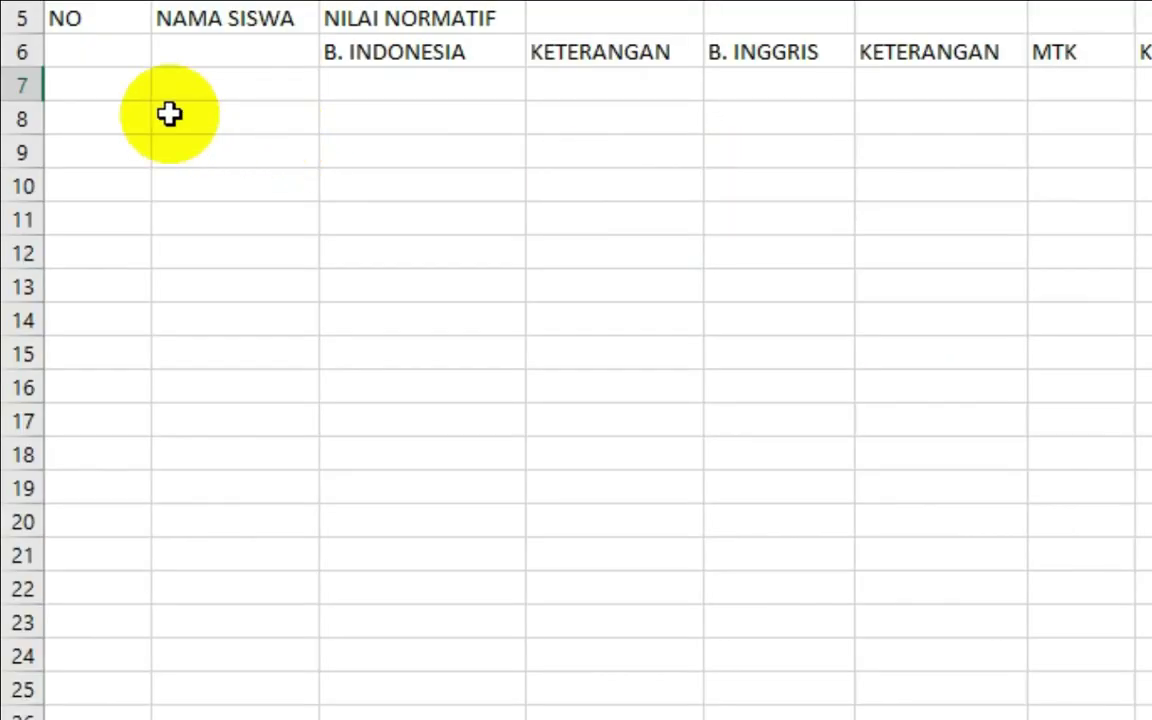
- Enter 1 in A7 under NO and fill it down to A18 as a series
{"action": "left_click", "coordinate": [82, 81]}
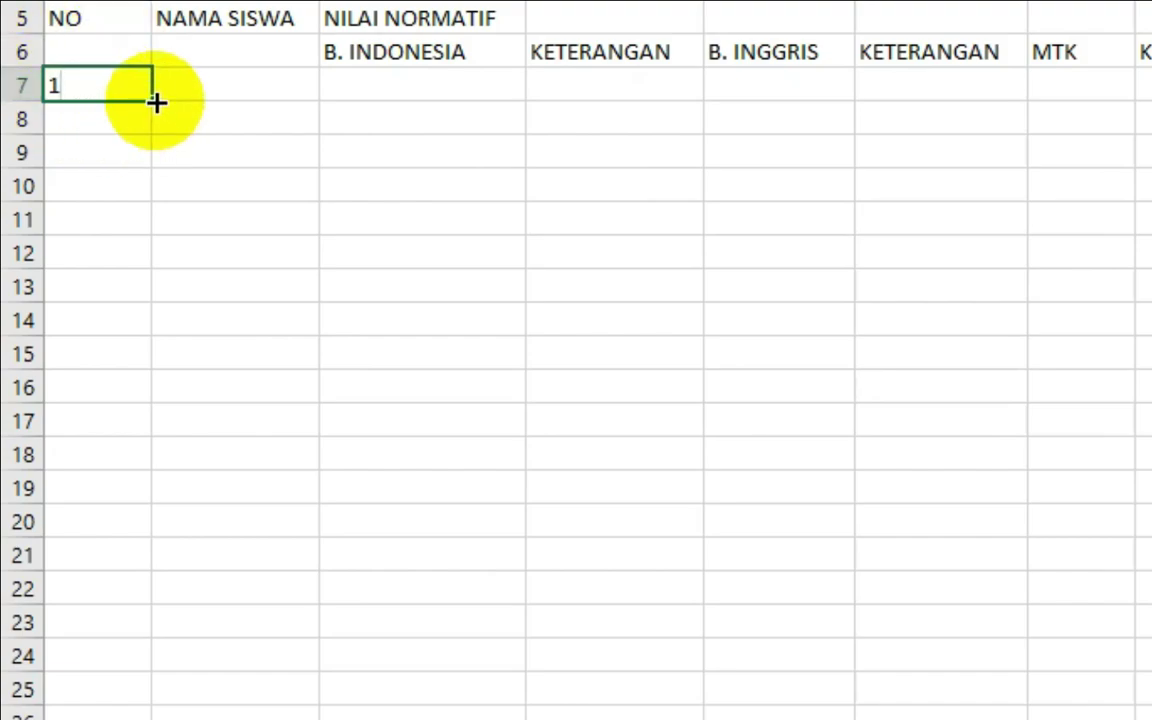
{"action": "left_click_drag", "start_coordinate": [156, 102], "coordinate": [140, 483]}
{"action": "left_click", "coordinate": [172, 489]}
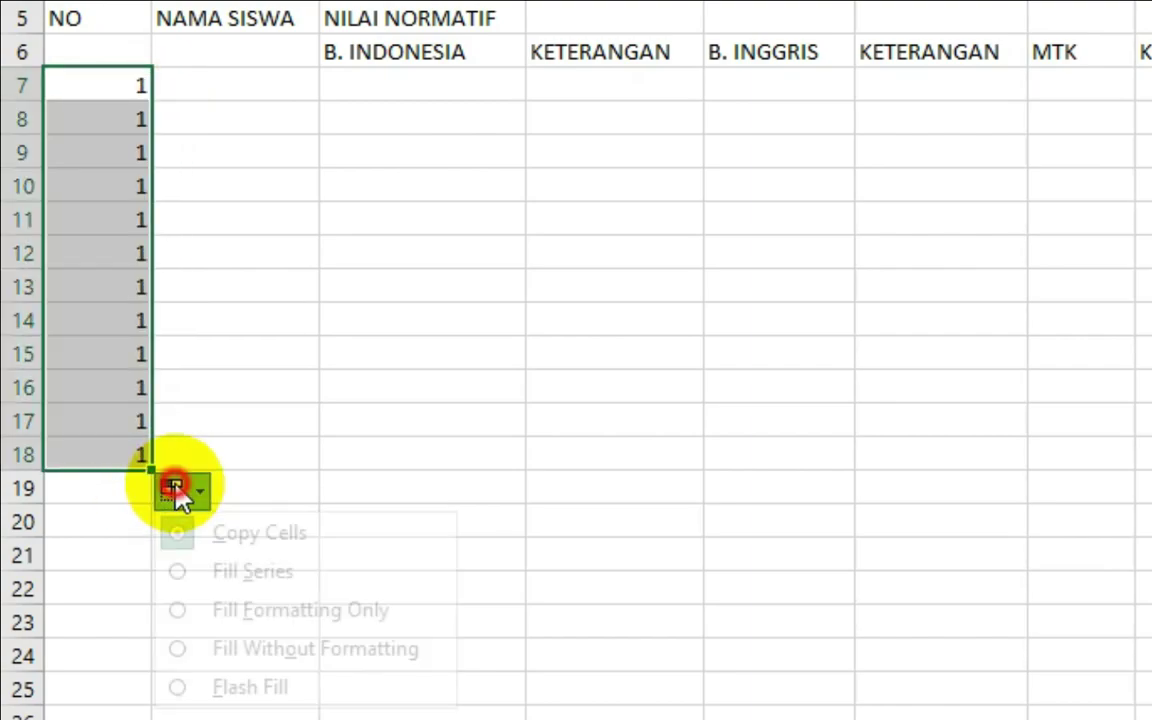
{"action": "left_click", "coordinate": [250, 575]}
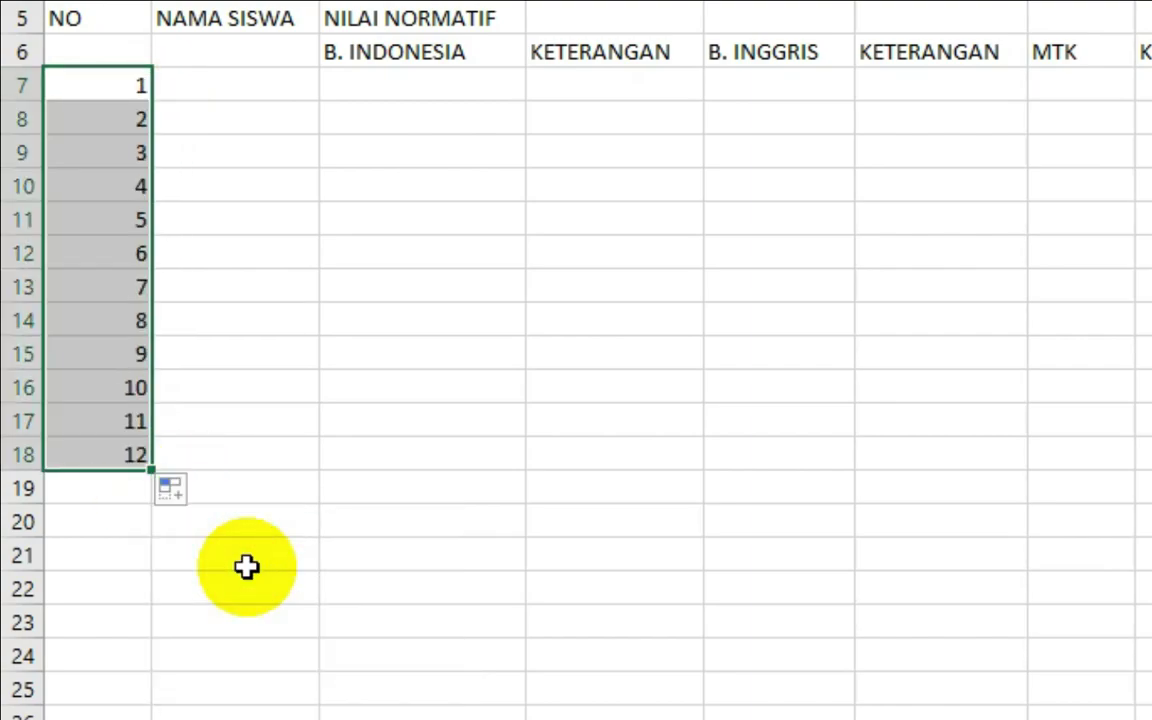
- Clear the numbers 11 and 12 from A17:A18 so the numbering ends at 10
{"action": "left_click", "coordinate": [100, 404]}
{"action": "left_click_drag", "start_coordinate": [100, 404], "coordinate": [103, 455]}
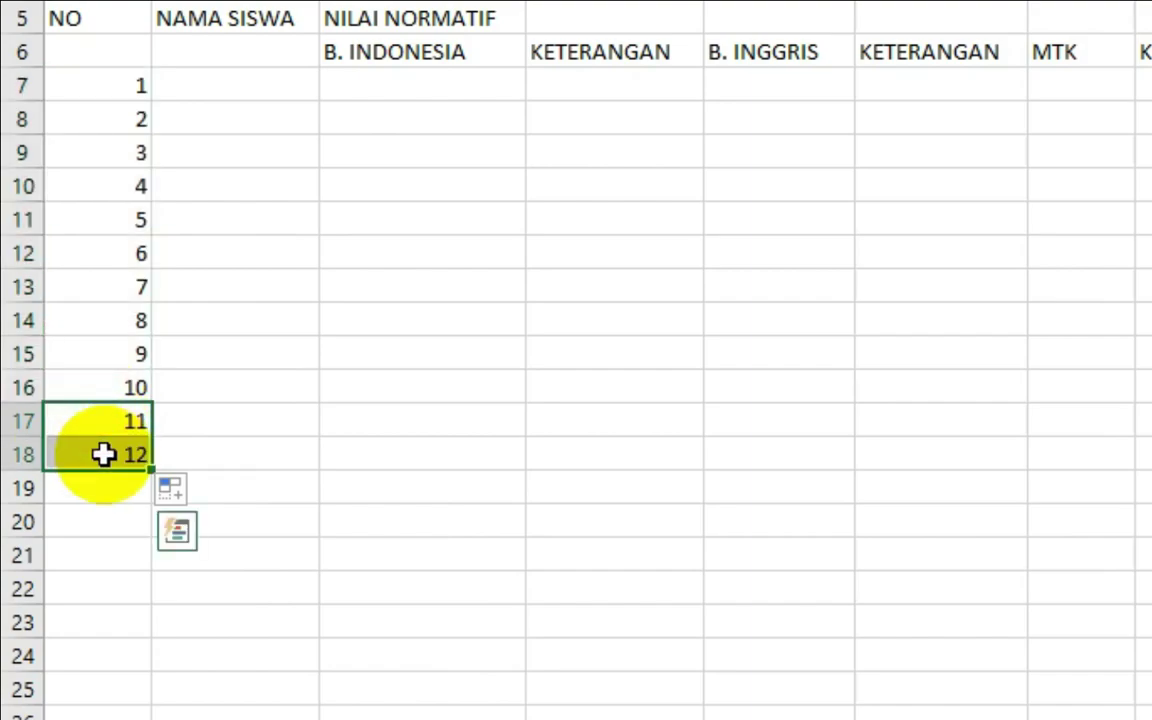
{"action": "key", "text": "Delete"}
{"action": "left_click", "coordinate": [260, 398]}
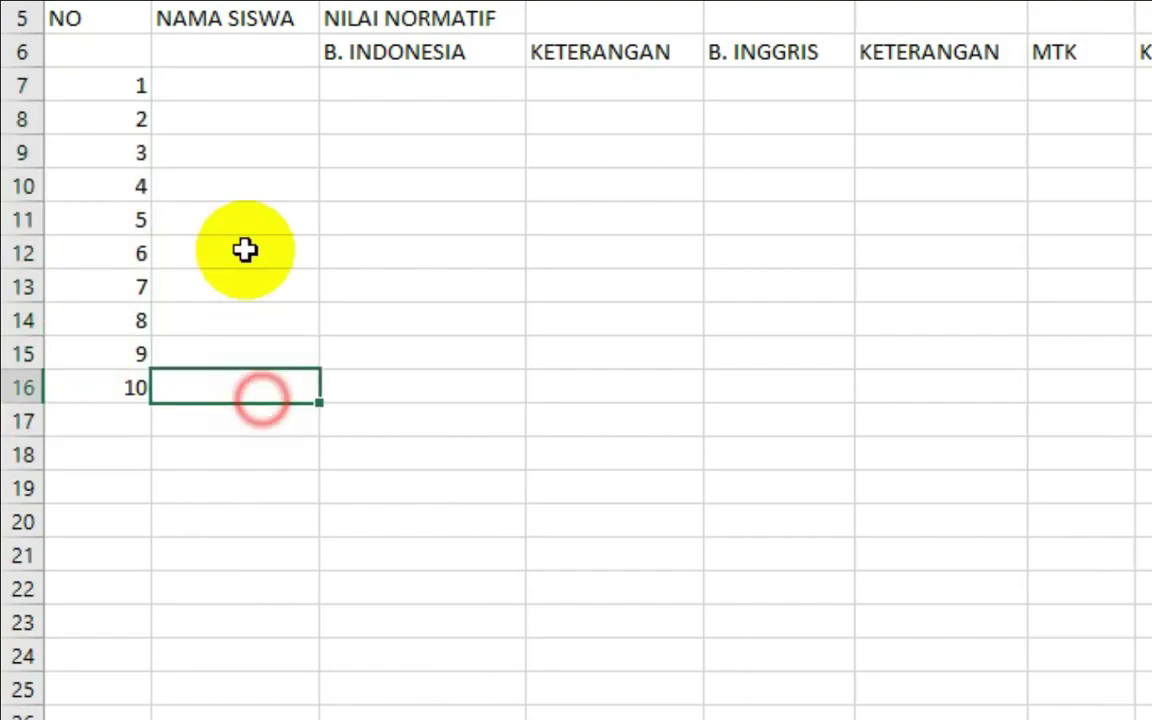
- Enter the first four student names in B7:B10 under NAMA SISWA
{"action": "left_click", "coordinate": [254, 88]}
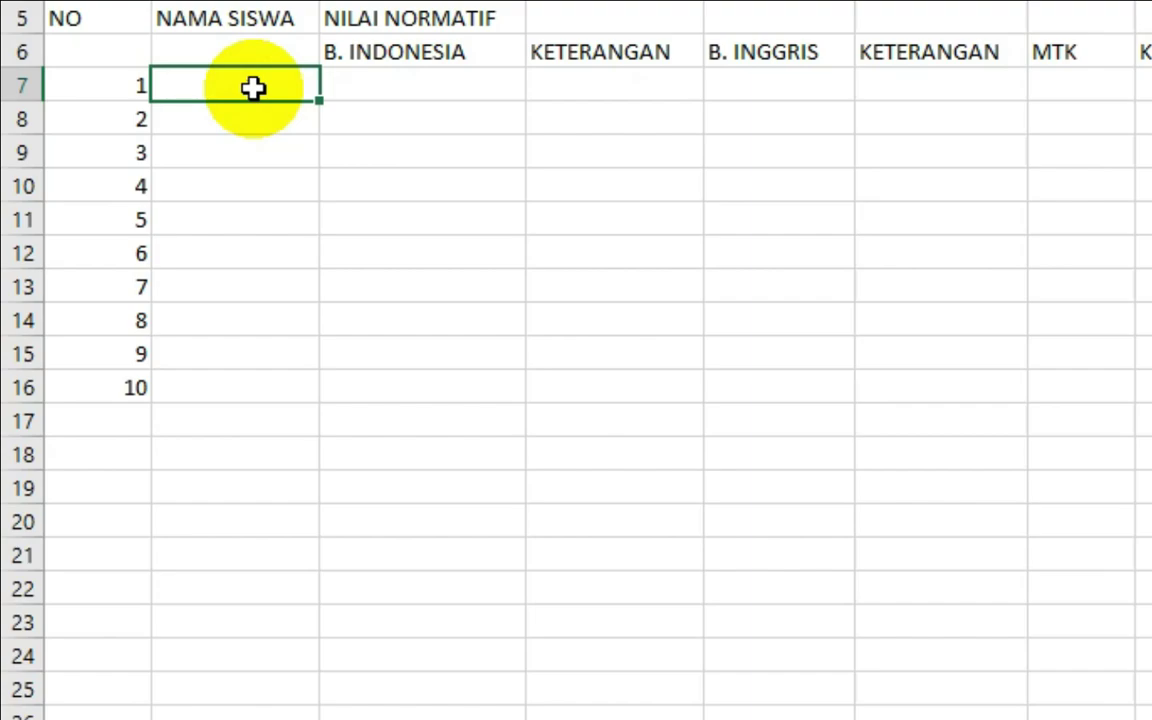
{"action": "type", "text": "a"}
{"action": "key", "text": "Return"}
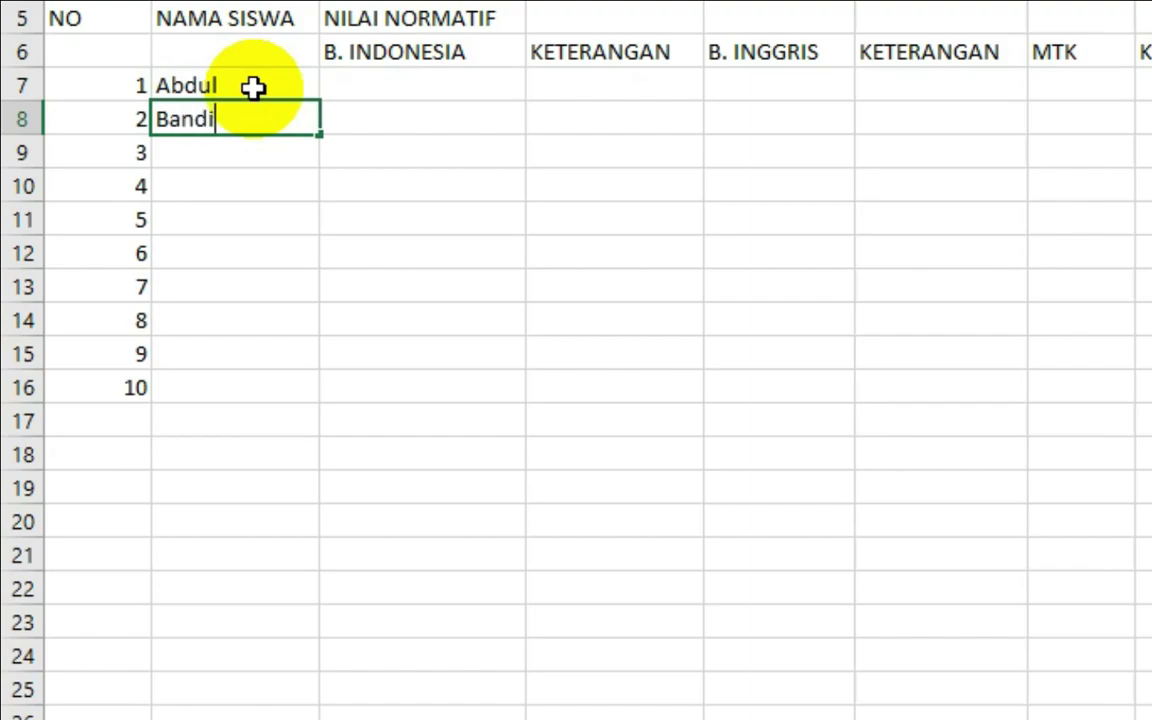
{"action": "key", "text": "Return"}
{"action": "type", "text": "Raya"}
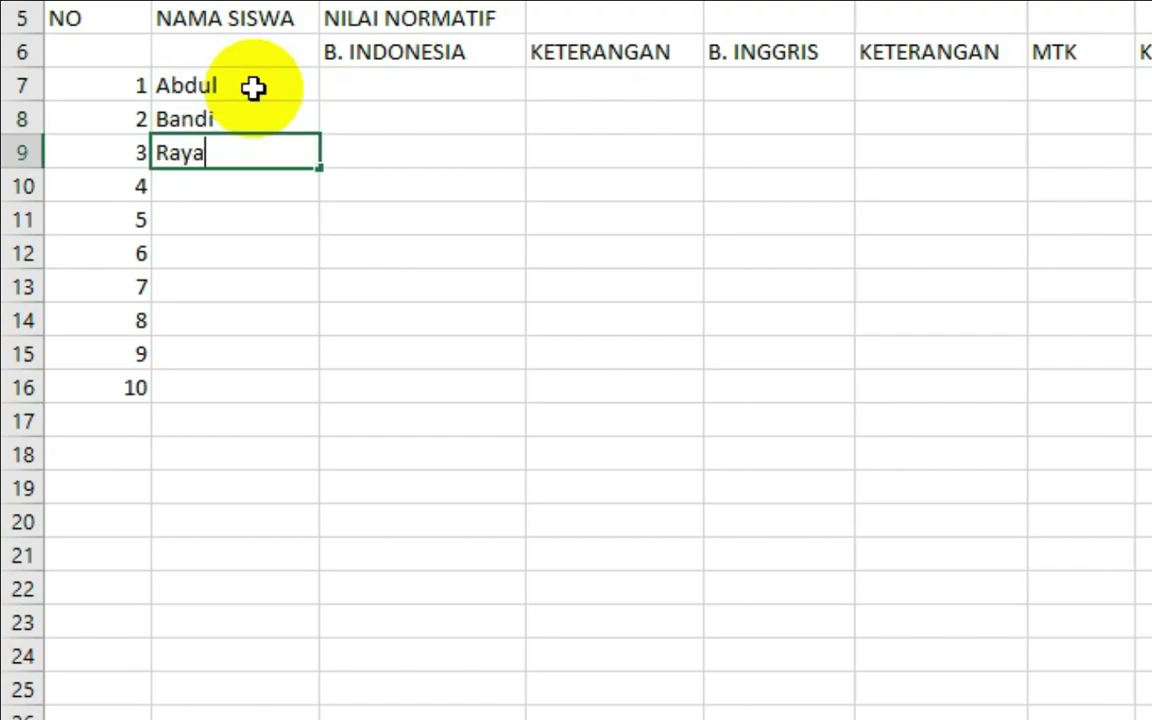
{"action": "key", "text": "Return"}
{"action": "type", "text": "M"}
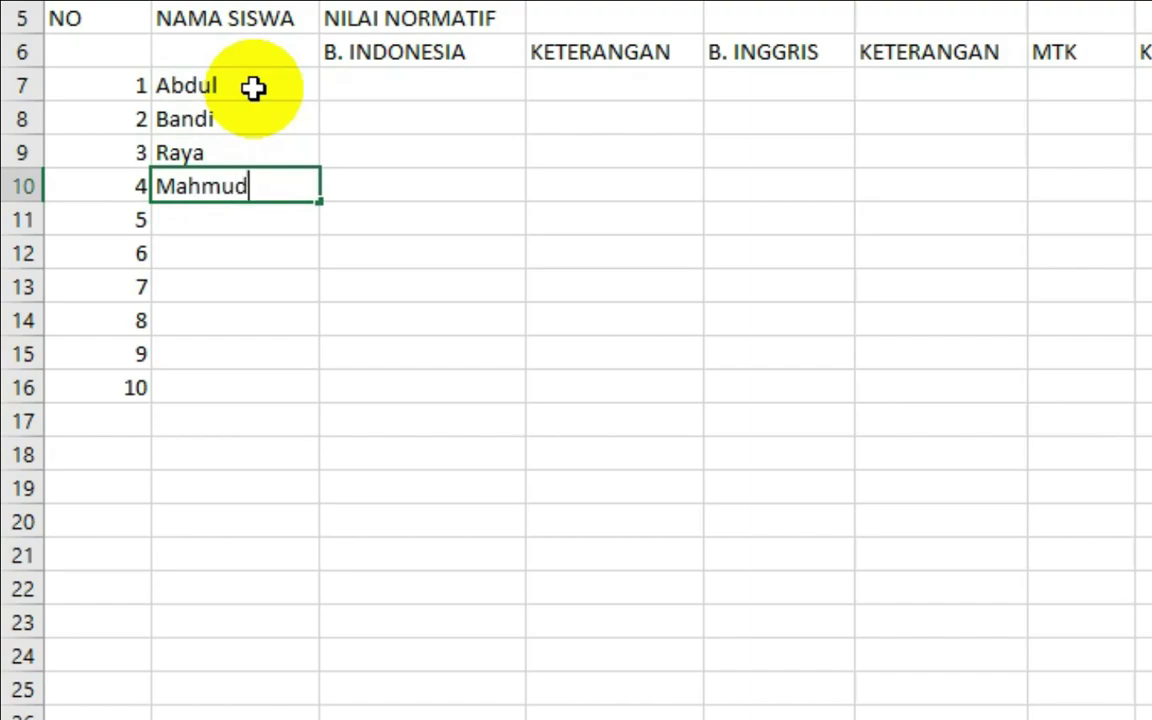
{"action": "type", "text": "ahmud"}
{"action": "key", "text": "Return"}
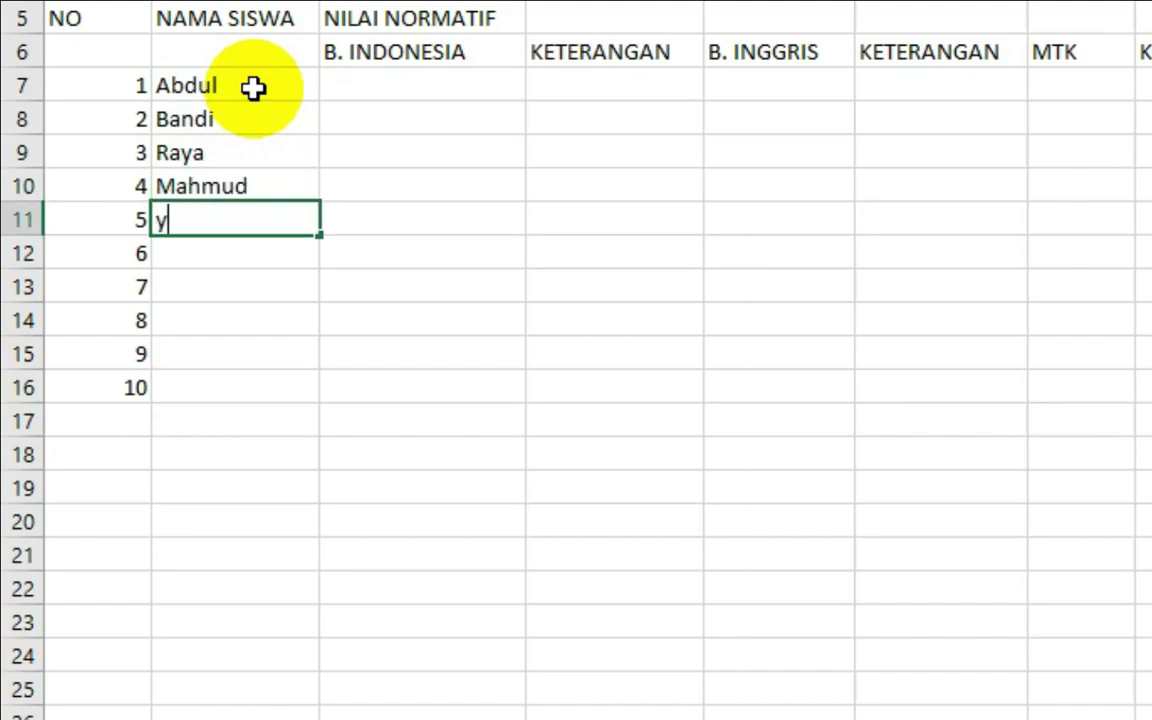
- Enter the remaining six student names in B11:B16 under NAMA SISWA
{"action": "type", "text": "yahya"}
{"action": "key", "text": "Return"}
{"action": "type", "text": "Zulfi"}
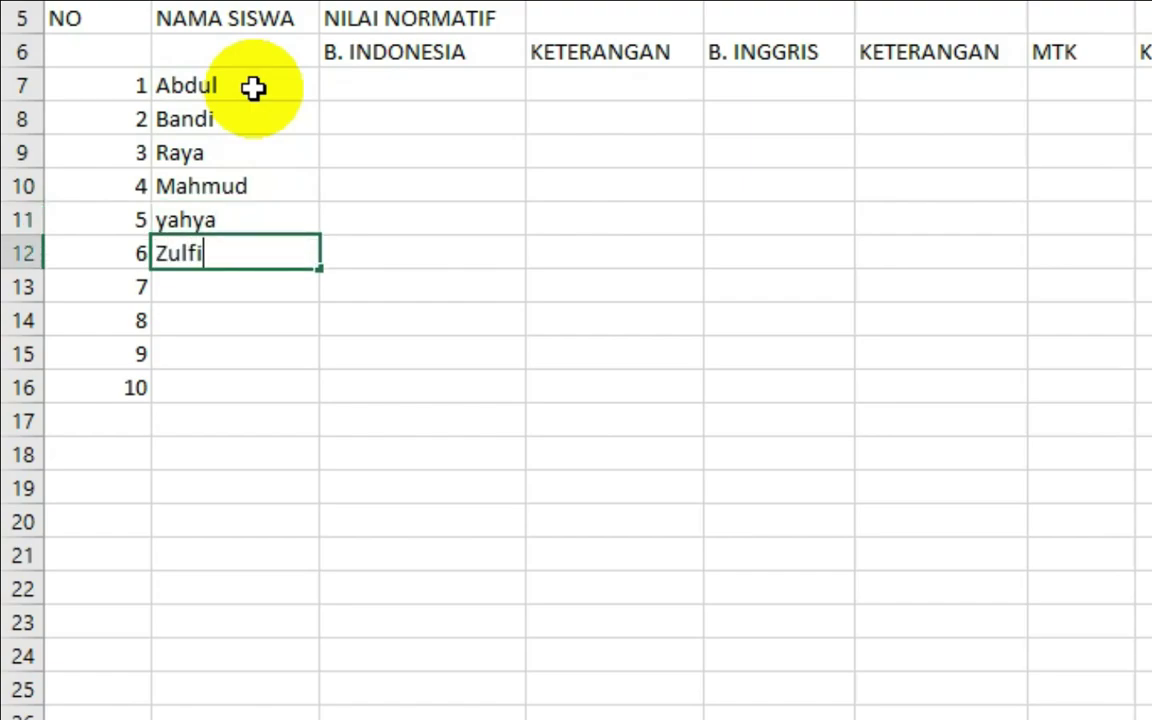
{"action": "key", "text": "Return"}
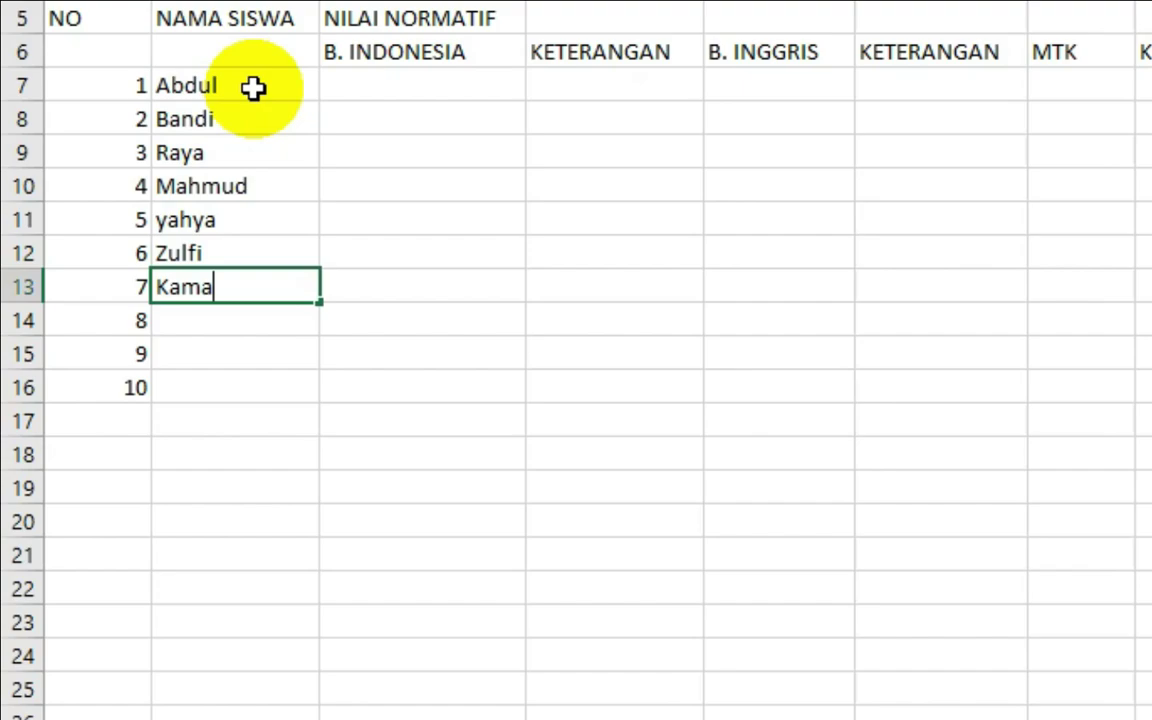
{"action": "key", "text": "Return"}
{"action": "type", "text": "Rasyid"}
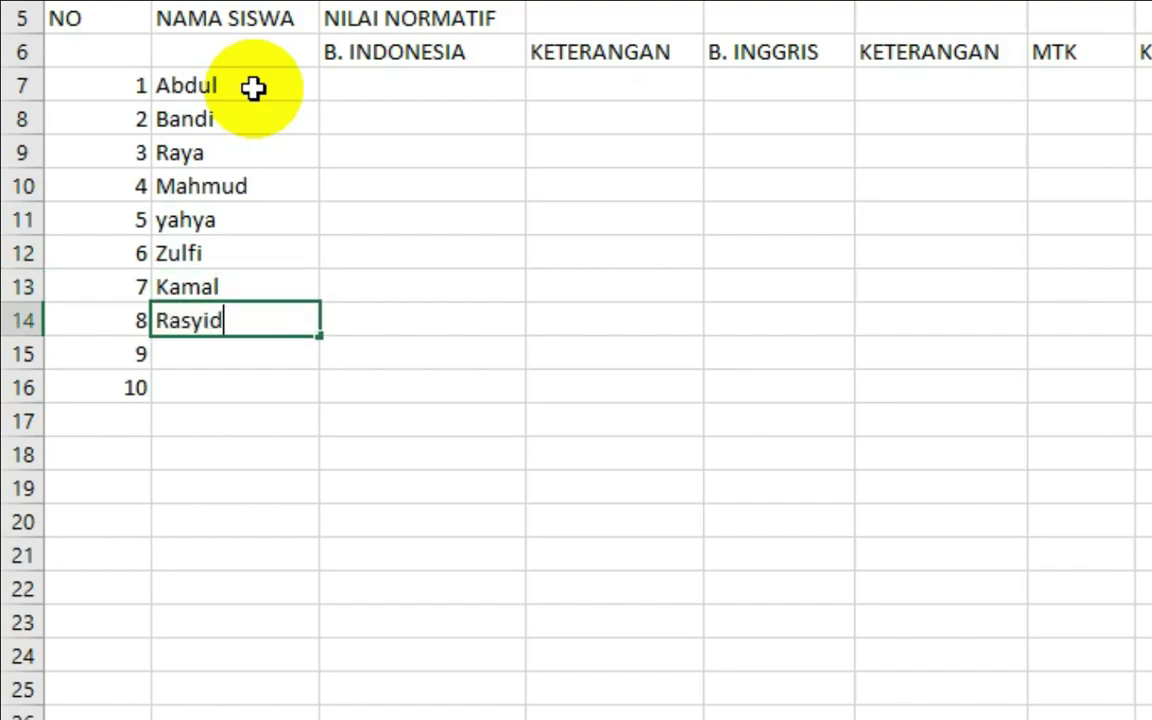
{"action": "key", "text": "Return"}
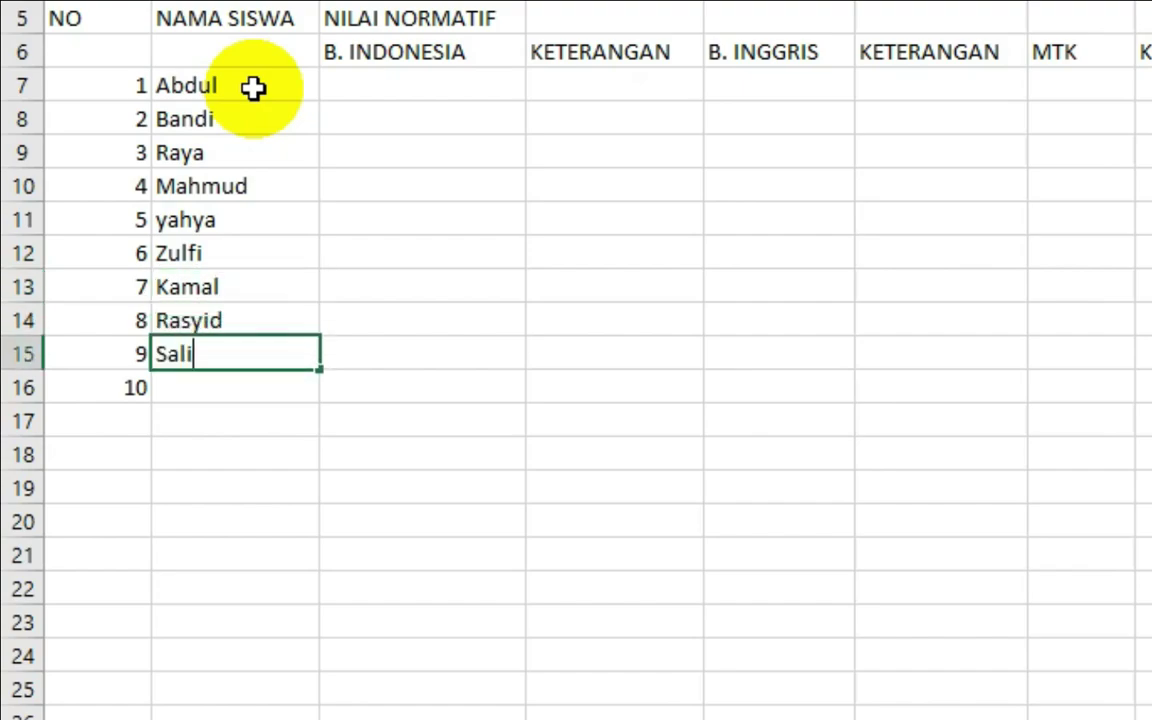
{"action": "key", "text": "Return"}
{"action": "key", "text": "Return"}
- Enter the B. INDONESIA scores 69, 80, 80, 87, 88 and 77 in C7:C12
{"action": "left_click", "coordinate": [357, 90]}
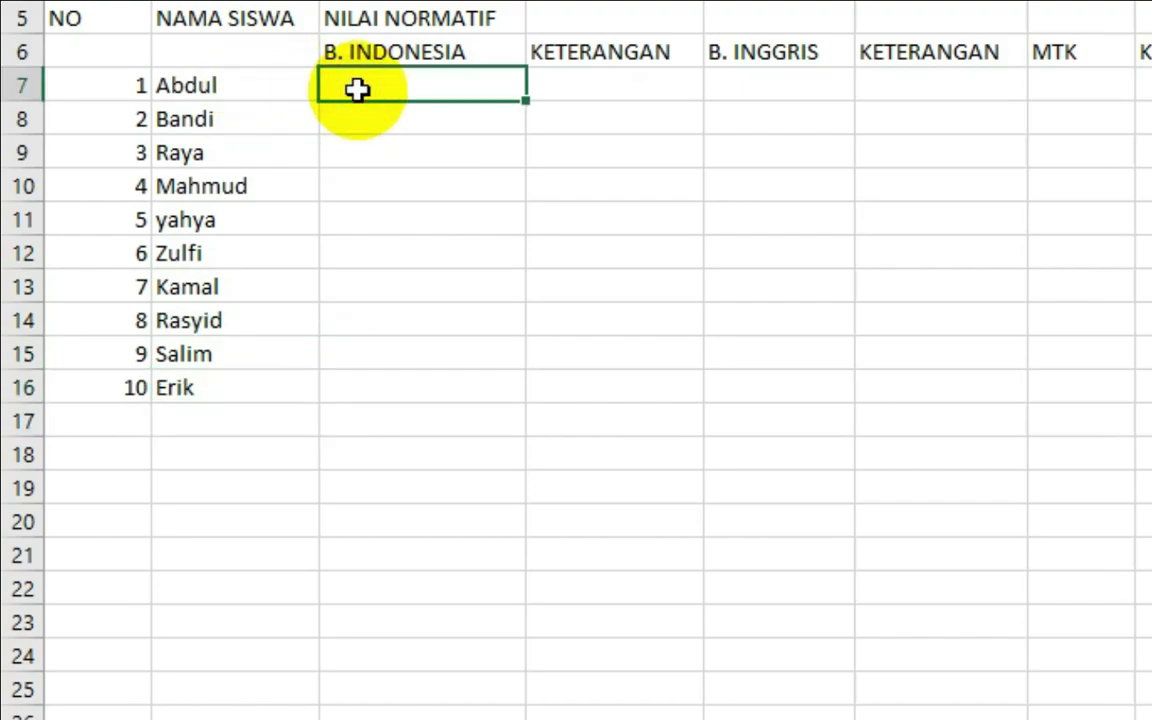
{"action": "type", "text": "69"}
{"action": "key", "text": "Return"}
{"action": "key", "text": "Return"}
{"action": "type", "text": "80"}
{"action": "key", "text": "Return"}
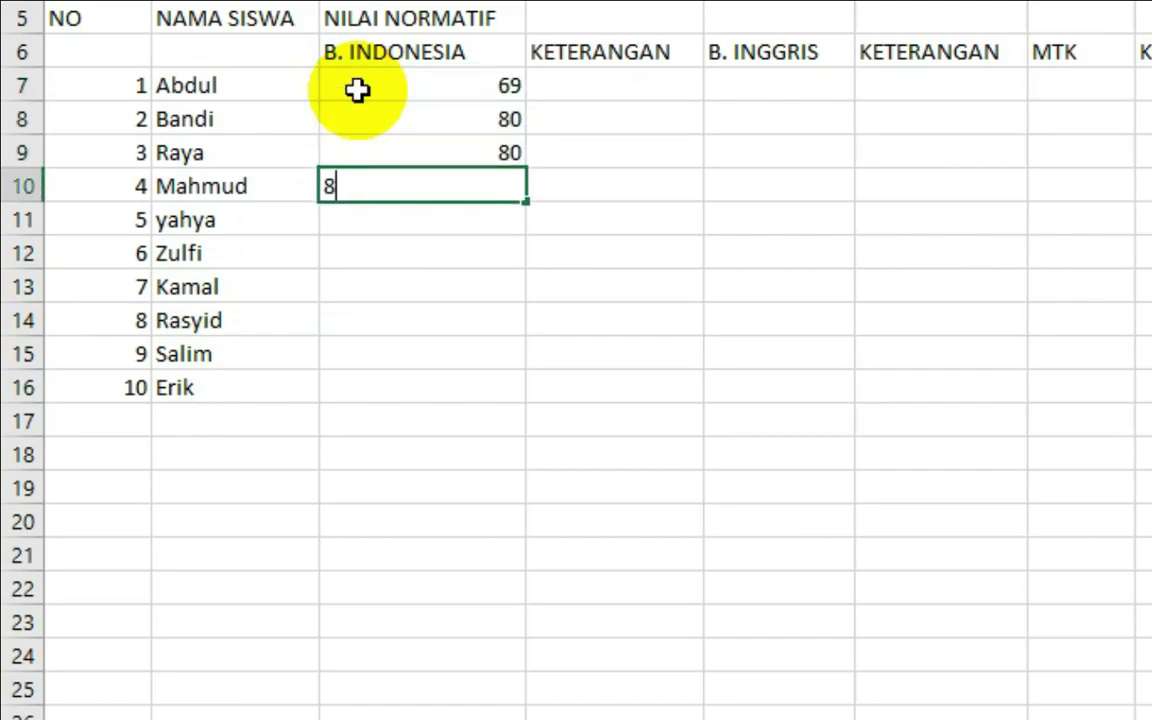
{"action": "key", "text": "Return"}
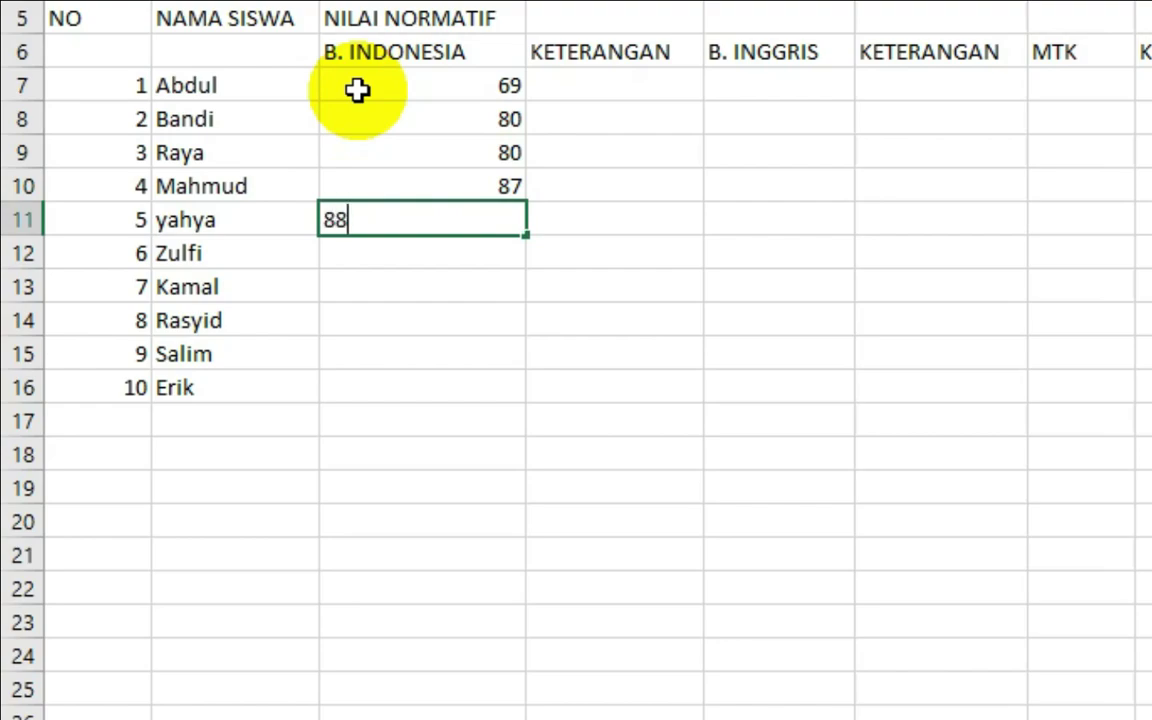
{"action": "key", "text": "Return"}
{"action": "key", "text": "Return"}
- Enter the B. INDONESIA scores 75, 70, 72 and 84 in C13:C16
{"action": "type", "text": "75"}
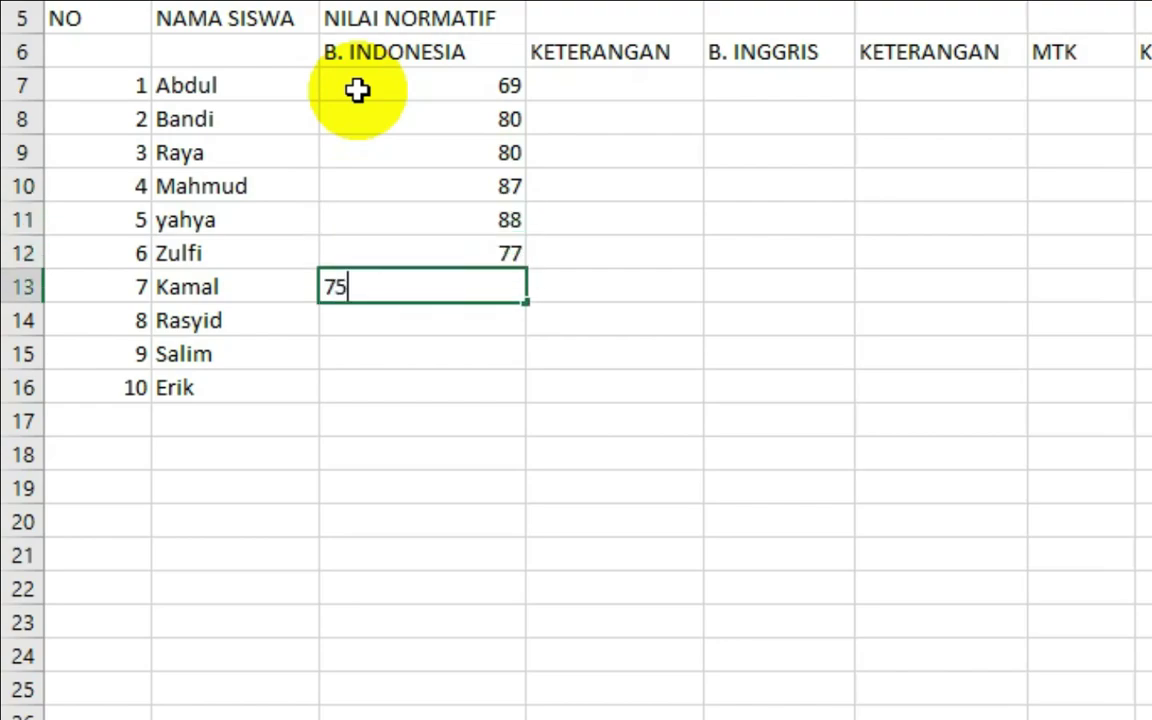
{"action": "key", "text": "Return"}
{"action": "type", "text": "70"}
{"action": "key", "text": "Return"}
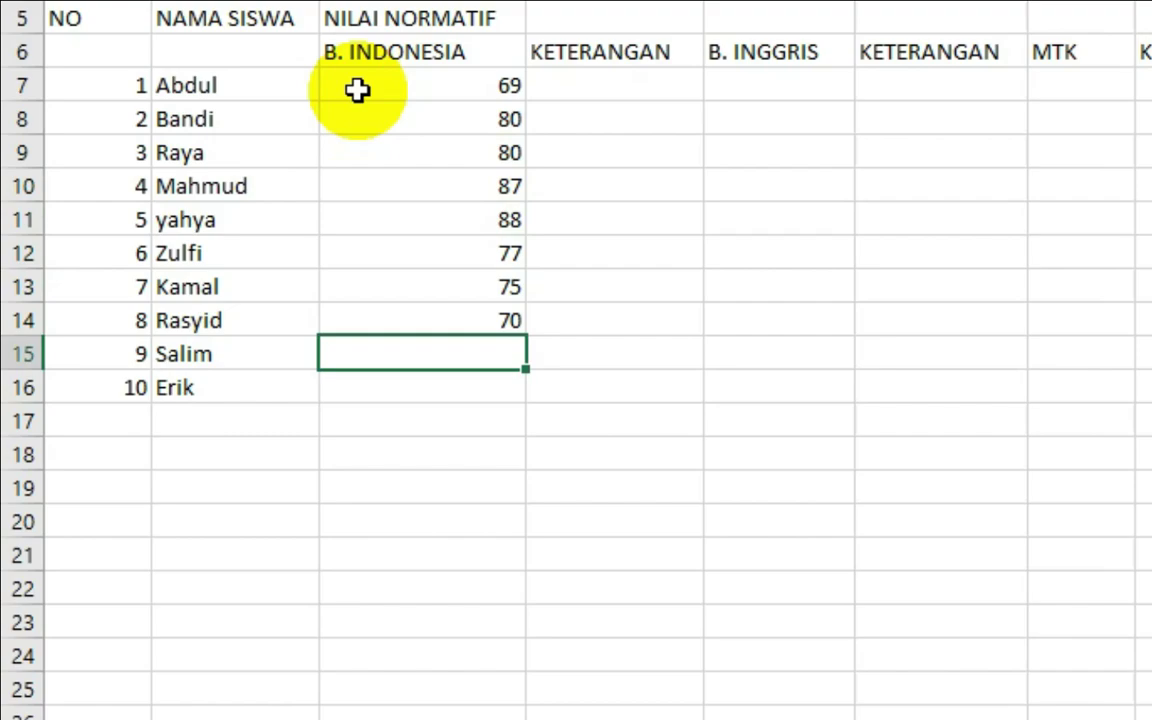
{"action": "type", "text": "72"}
{"action": "key", "text": "Return"}
{"action": "type", "text": "84"}
{"action": "key", "text": "Return"}
- Enter the B. INGGRIS scores 80, 66, 80, 80, 84 and 77 in E7:E12
{"action": "left_click", "coordinate": [737, 80]}
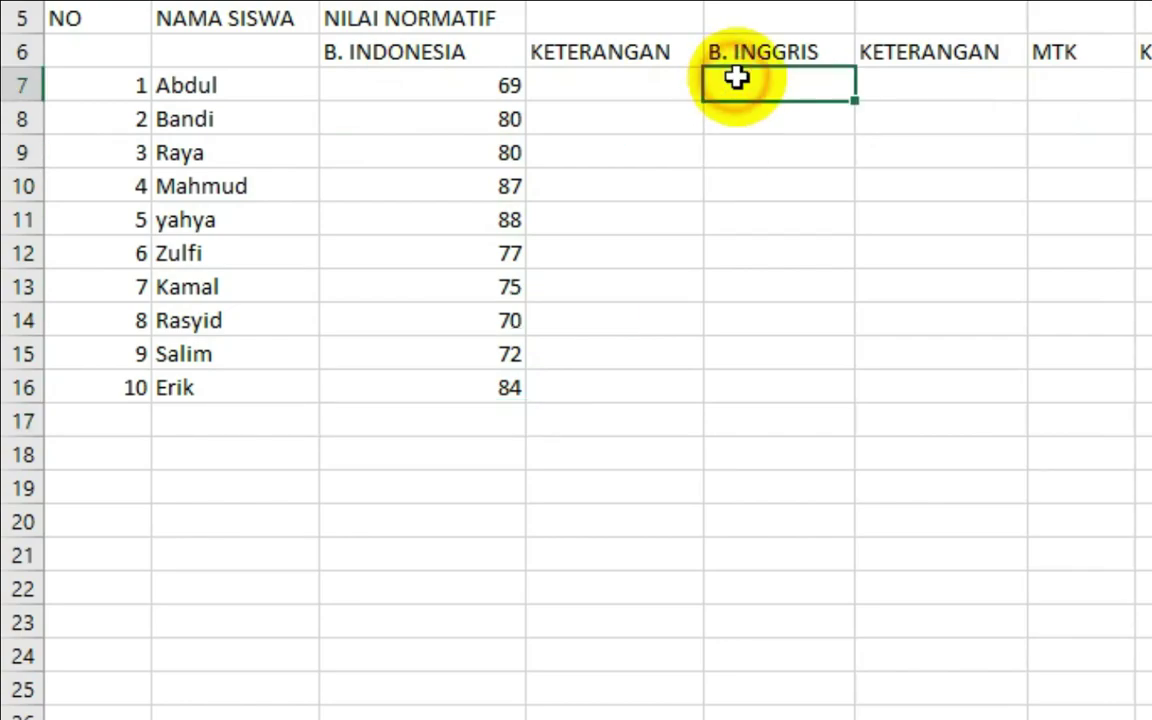
{"action": "type", "text": "80"}
{"action": "key", "text": "Return"}
{"action": "type", "text": "66"}
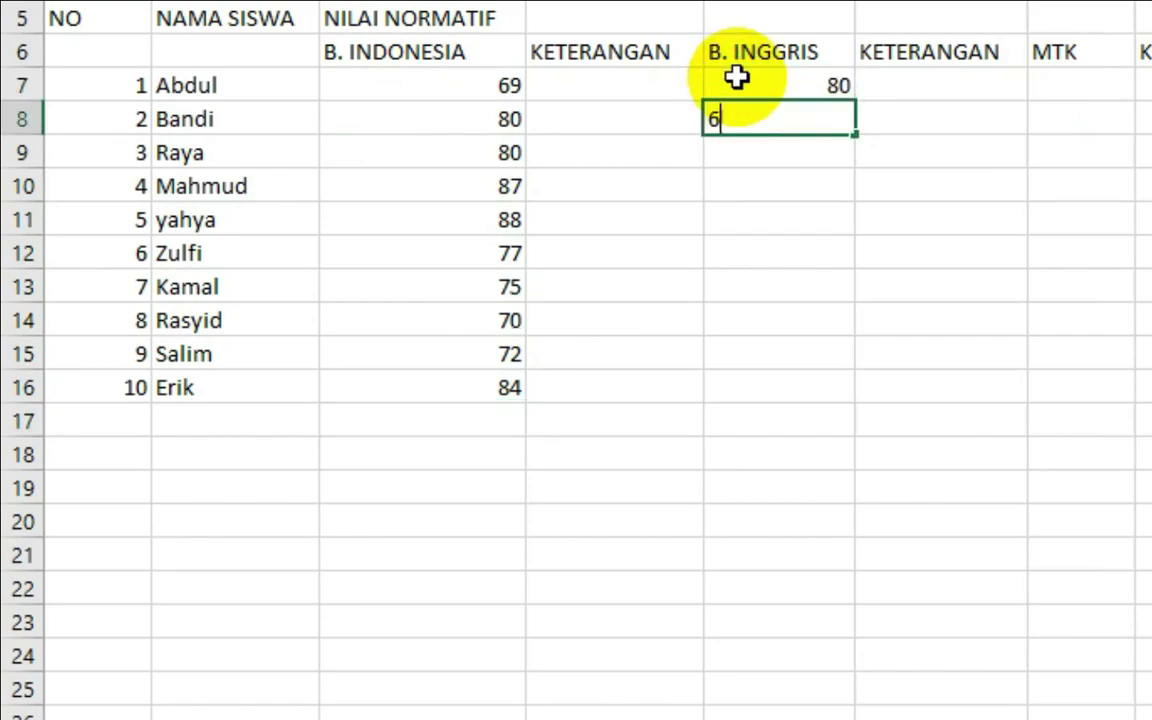
{"action": "key", "text": "Return"}
{"action": "type", "text": "80"}
{"action": "key", "text": "Return"}
{"action": "type", "text": "80"}
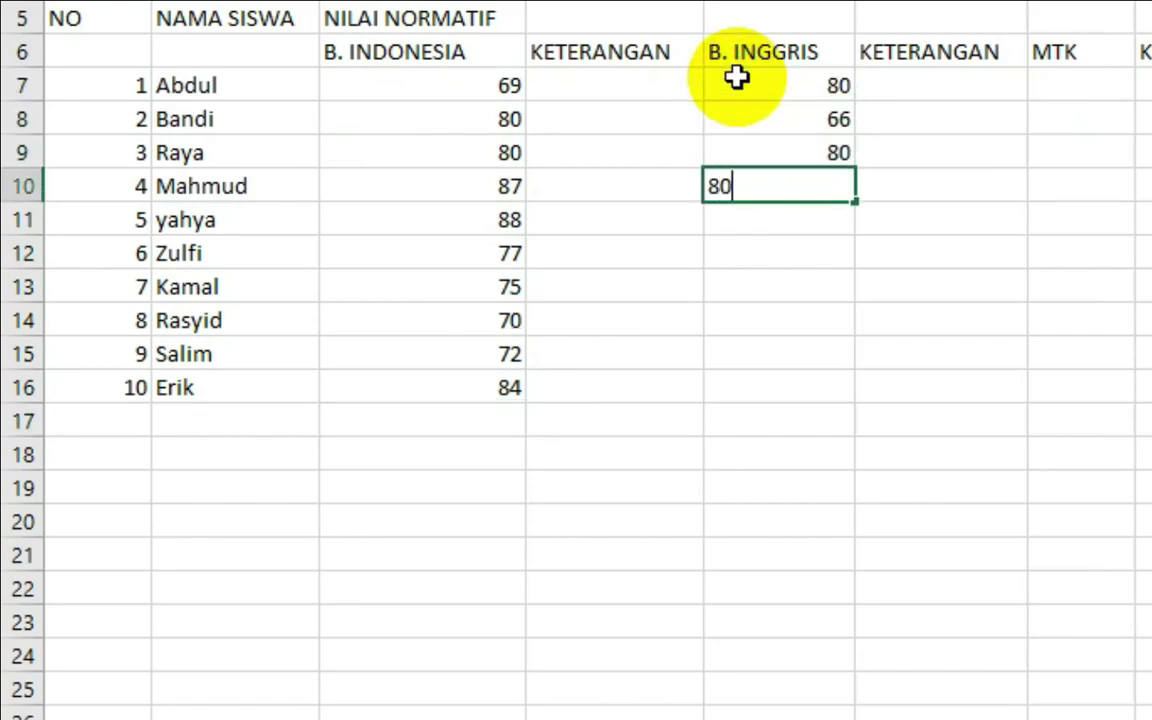
{"action": "key", "text": "Return"}
{"action": "type", "text": "84"}
{"action": "key", "text": "Return"}
{"action": "key", "text": "Return"}
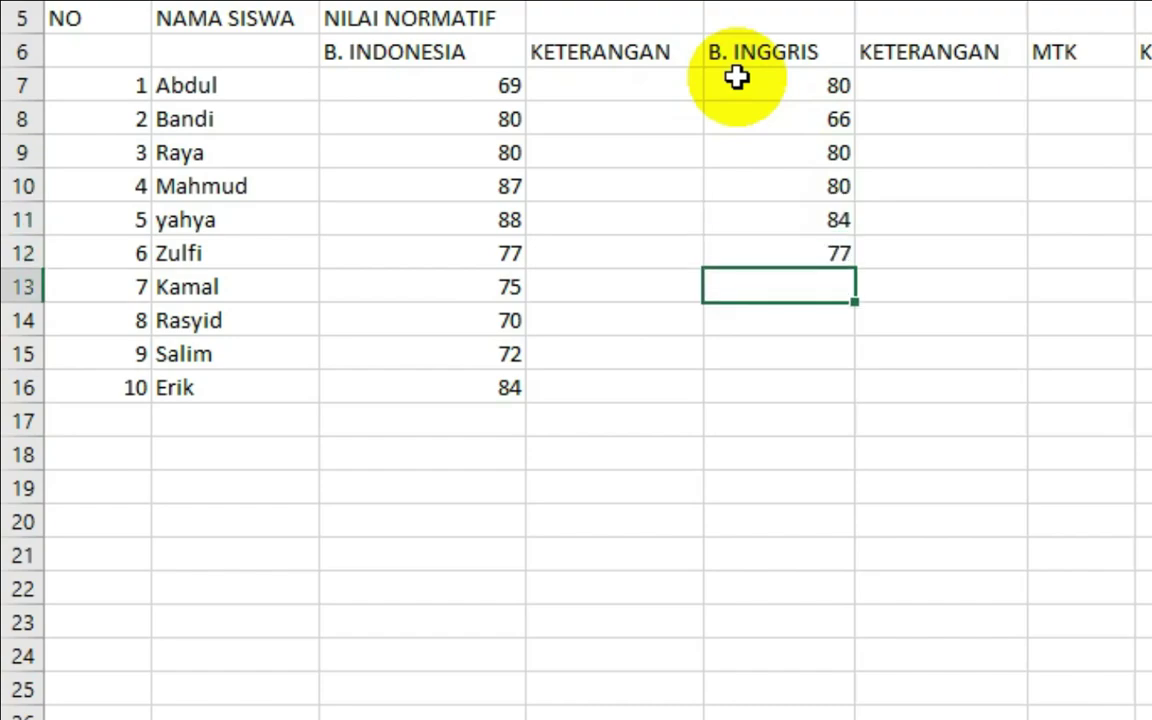
- Enter the B. INGGRIS scores 75, 73, 76 and 80 in E13:E16
{"action": "type", "text": "75"}
{"action": "key", "text": "Return"}
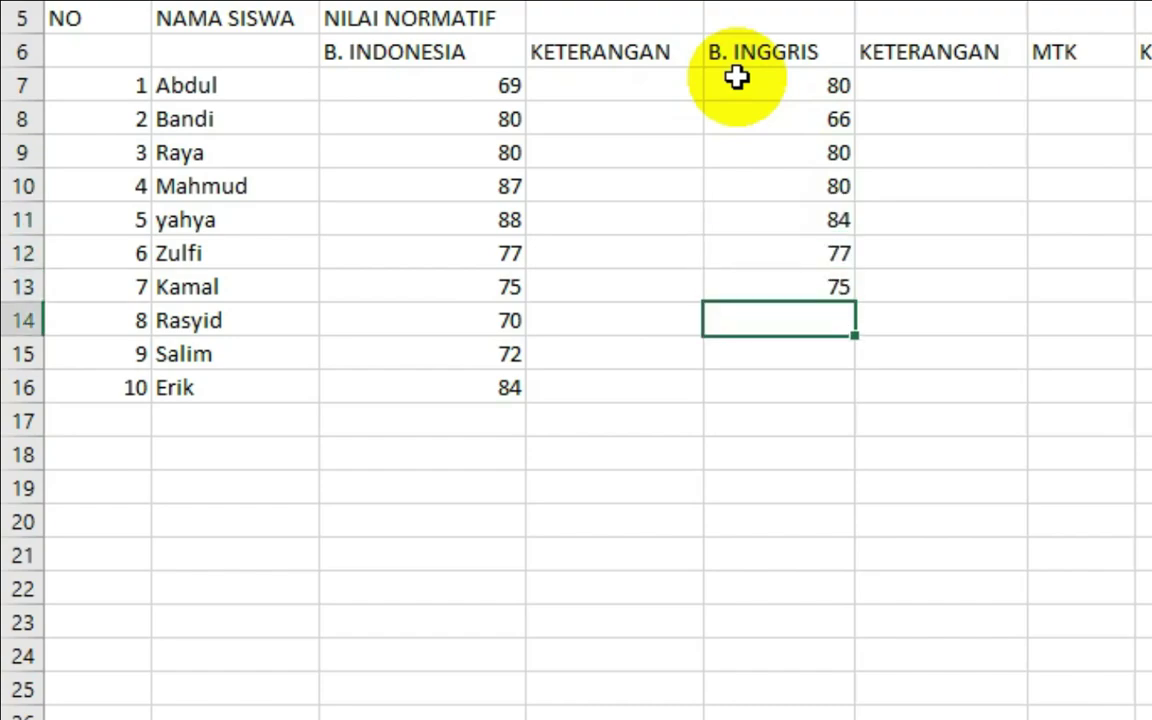
{"action": "type", "text": "73"}
{"action": "key", "text": "Return"}
{"action": "type", "text": "76"}
{"action": "key", "text": "Return"}
{"action": "type", "text": "80"}
{"action": "key", "text": "Return"}
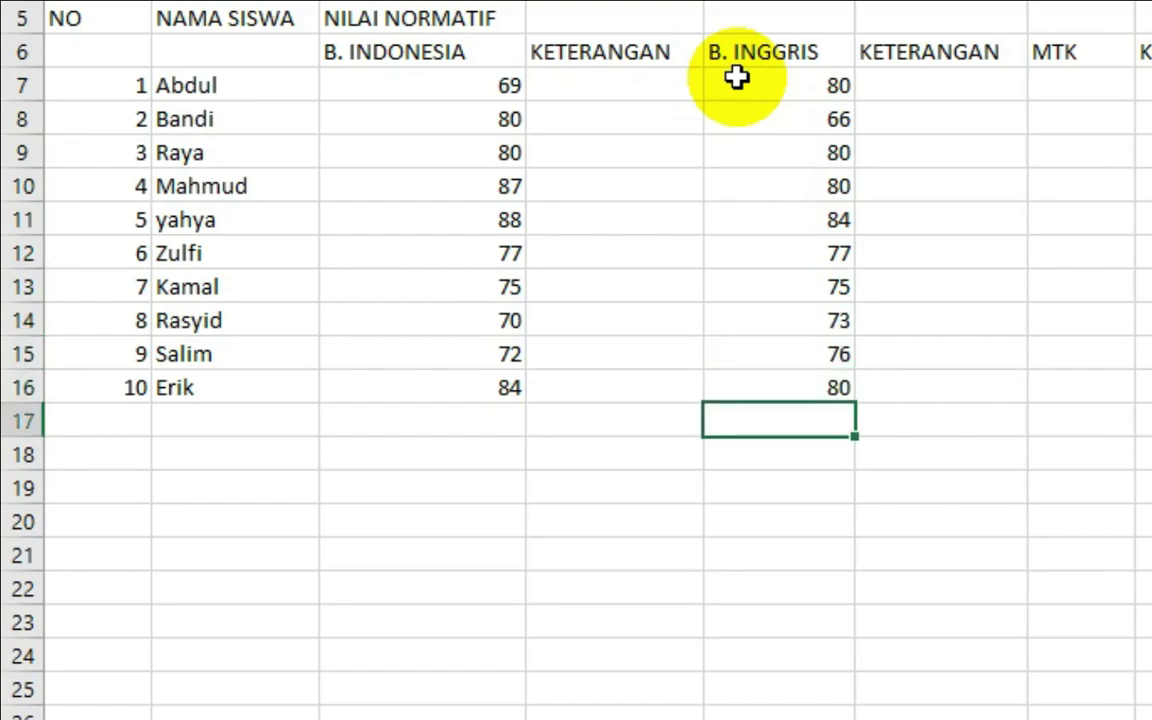
- Enter the MTK scores 90, 80, 68, 70 and 72 in G7:G11
{"action": "left_click", "coordinate": [1099, 85]}
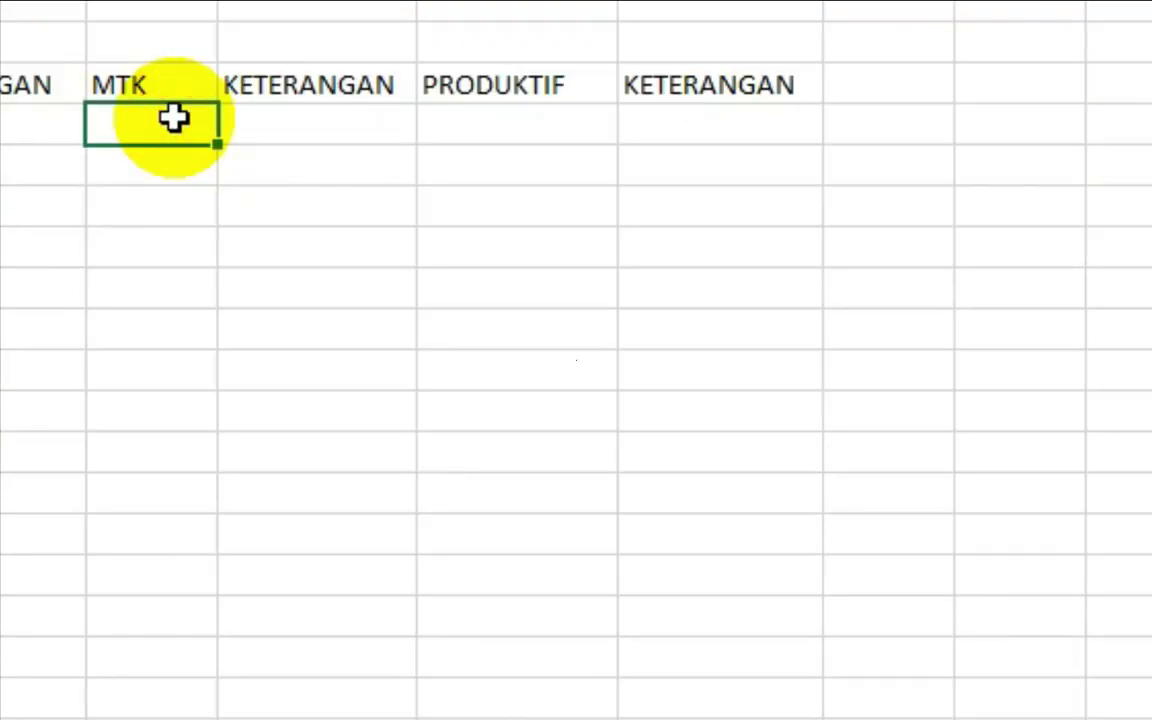
{"action": "double_click", "coordinate": [178, 120]}
{"action": "type", "text": "90"}
{"action": "key", "text": "Return"}
{"action": "type", "text": "80"}
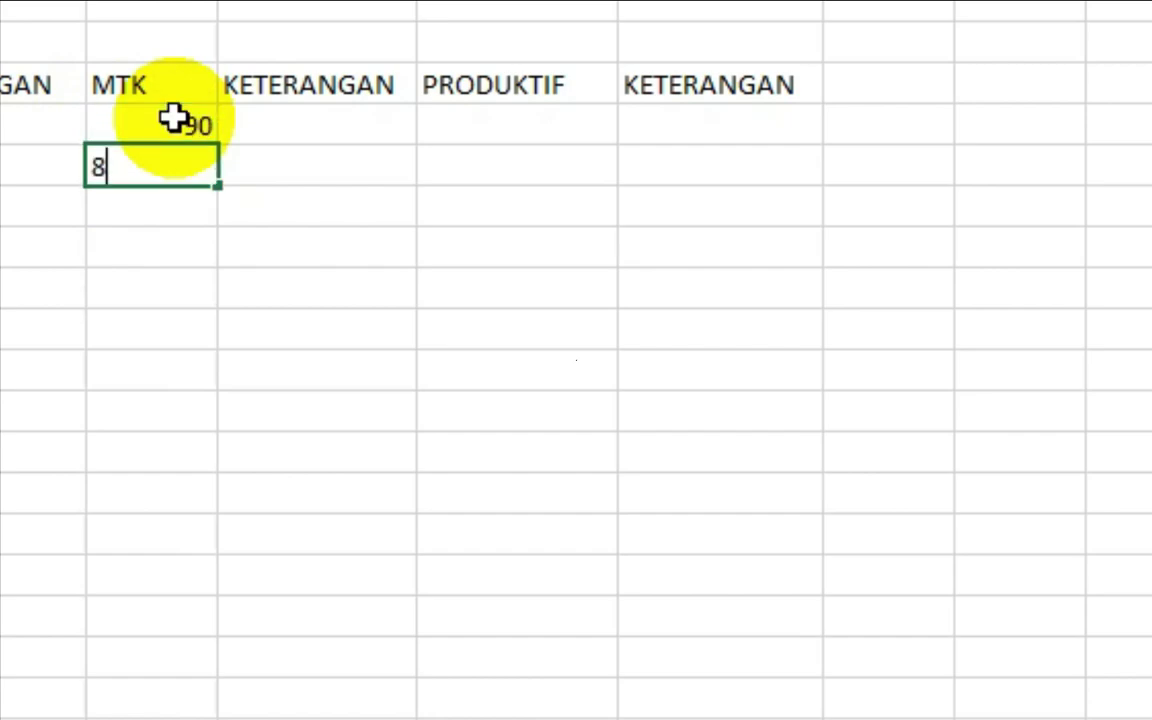
{"action": "key", "text": "Return"}
{"action": "type", "text": "68"}
{"action": "key", "text": "Return"}
{"action": "type", "text": "70"}
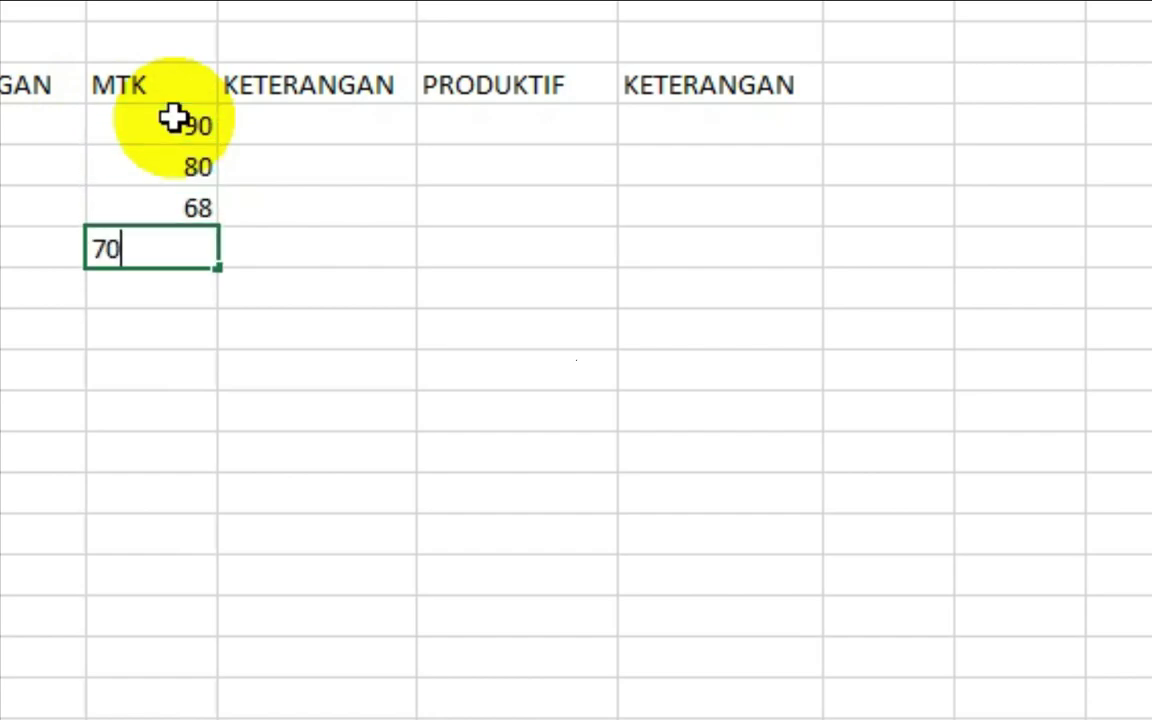
{"action": "key", "text": "Return"}
{"action": "type", "text": "73"}
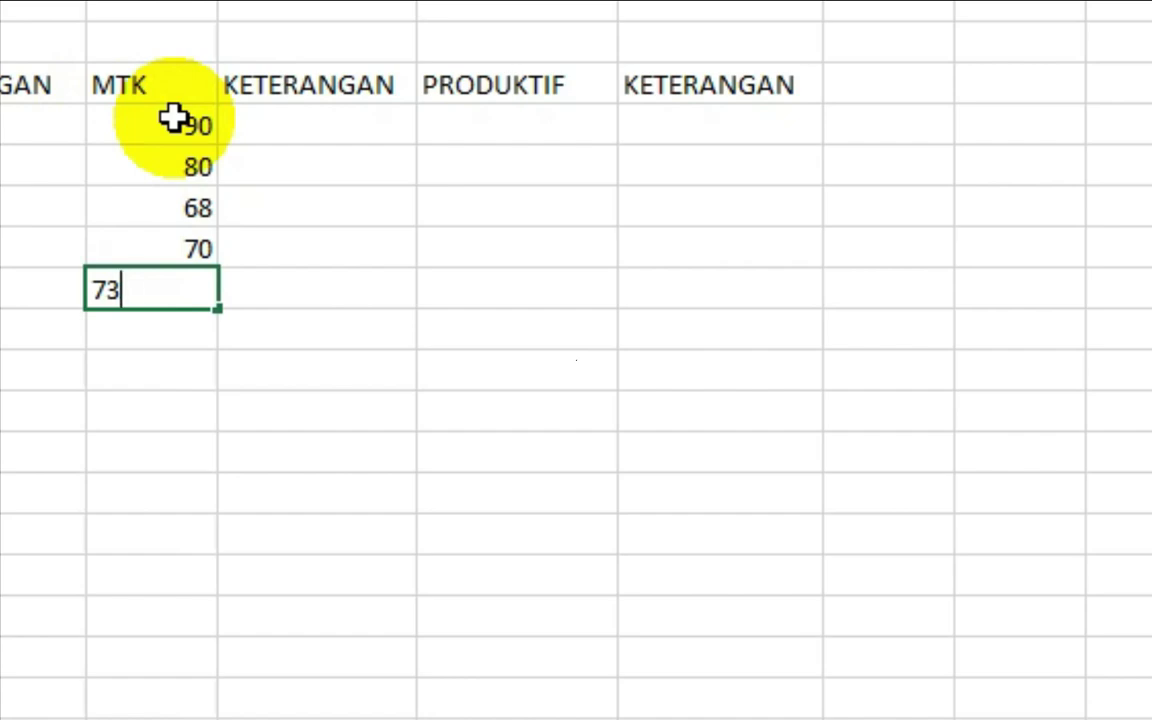
{"action": "type", "text": "22"}
{"action": "key", "text": "Return"}
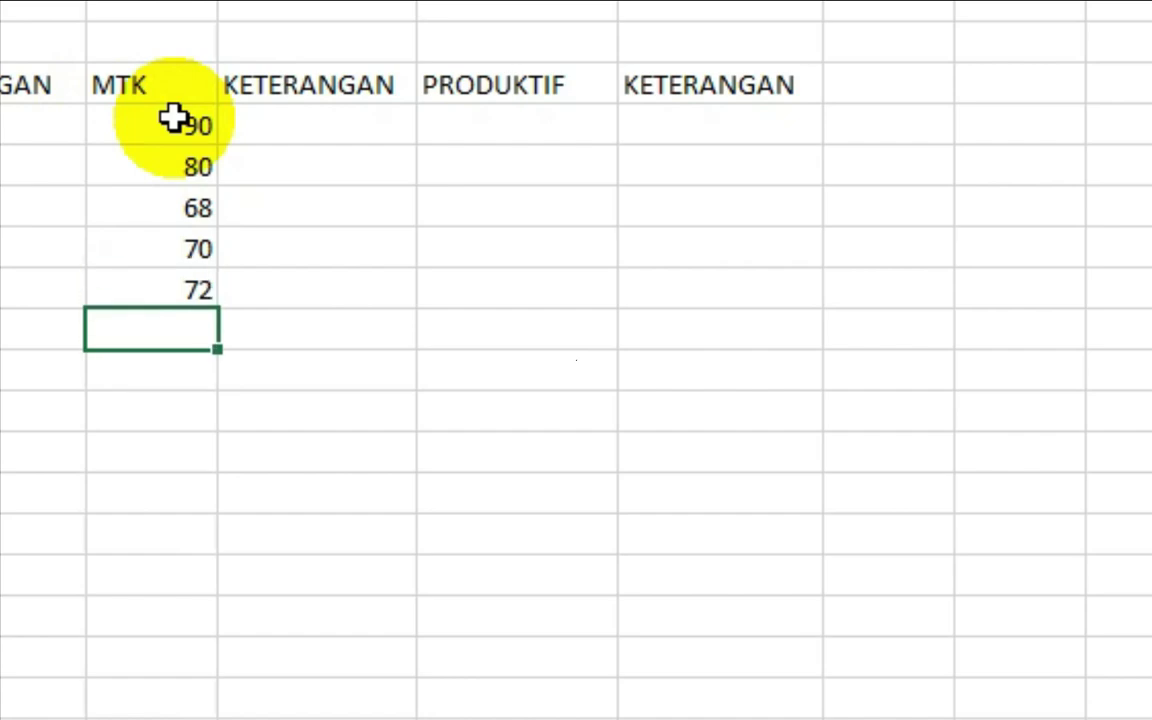
- Enter the MTK scores 73, 76, 74, 78 and 88 in G12:G16
{"action": "type", "text": "73"}
{"action": "key", "text": "Return"}
{"action": "type", "text": "76"}
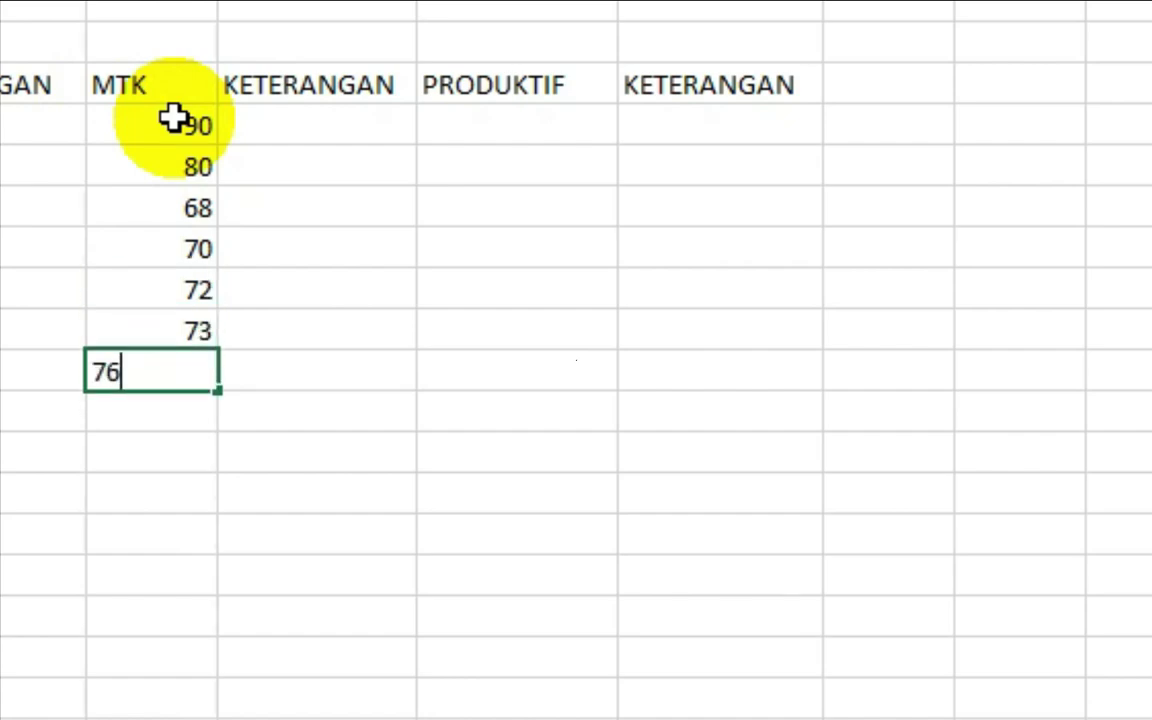
{"action": "key", "text": "Return"}
{"action": "type", "text": "74"}
{"action": "key", "text": "Return"}
{"action": "type", "text": "78"}
{"action": "key", "text": "Return"}
{"action": "type", "text": "88"}
{"action": "key", "text": "Return"}
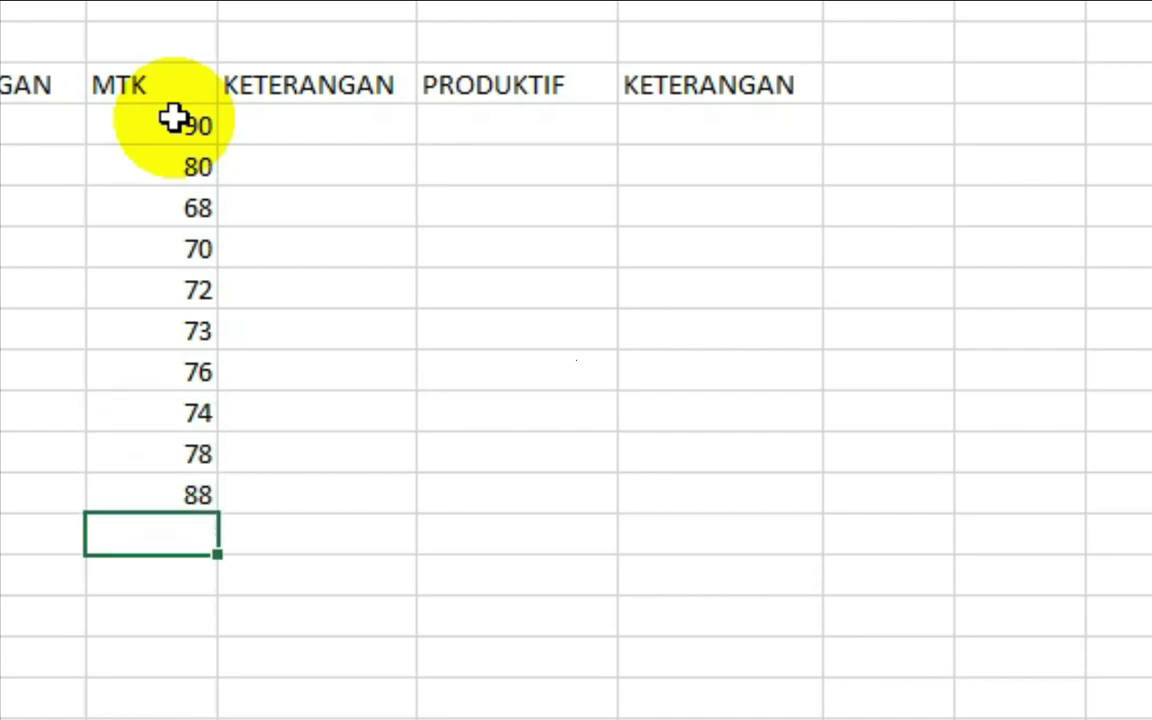
- Enter the PRODUKTIF scores 87, 88, 85, 67 and 77 in I7:I11
{"action": "left_click", "coordinate": [512, 158]}
{"action": "left_click", "coordinate": [512, 115]}
{"action": "type", "text": "87"}
{"action": "key", "text": "Return"}
{"action": "type", "text": "88"}
{"action": "key", "text": "Return"}
{"action": "type", "text": "85"}
{"action": "key", "text": "Return"}
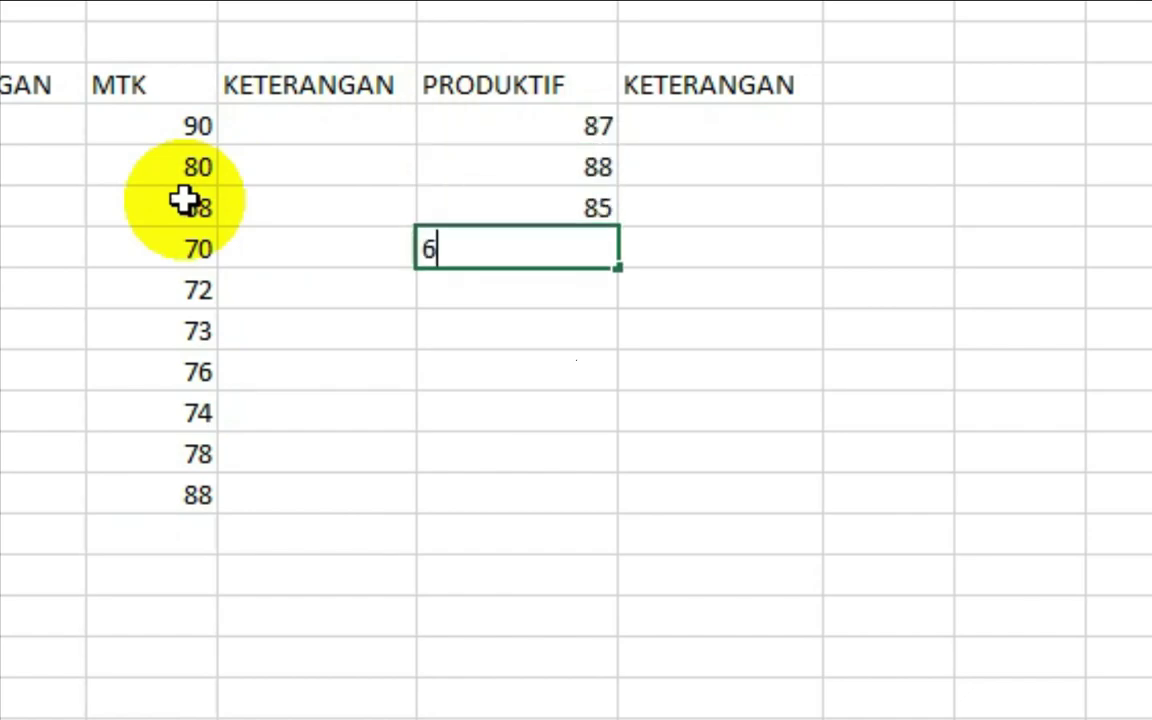
{"action": "key", "text": "Return"}
{"action": "type", "text": "77"}
{"action": "key", "text": "Return"}
- Enter the PRODUKTIF scores 78, 80, 81, 88 and 80 in I12:I16
{"action": "type", "text": "78"}
{"action": "key", "text": "Return"}
{"action": "type", "text": "80"}
{"action": "key", "text": "Return"}
{"action": "type", "text": "81"}
{"action": "key", "text": "Return"}
{"action": "type", "text": "88"}
{"action": "key", "text": "Return"}
{"action": "type", "text": "81"}
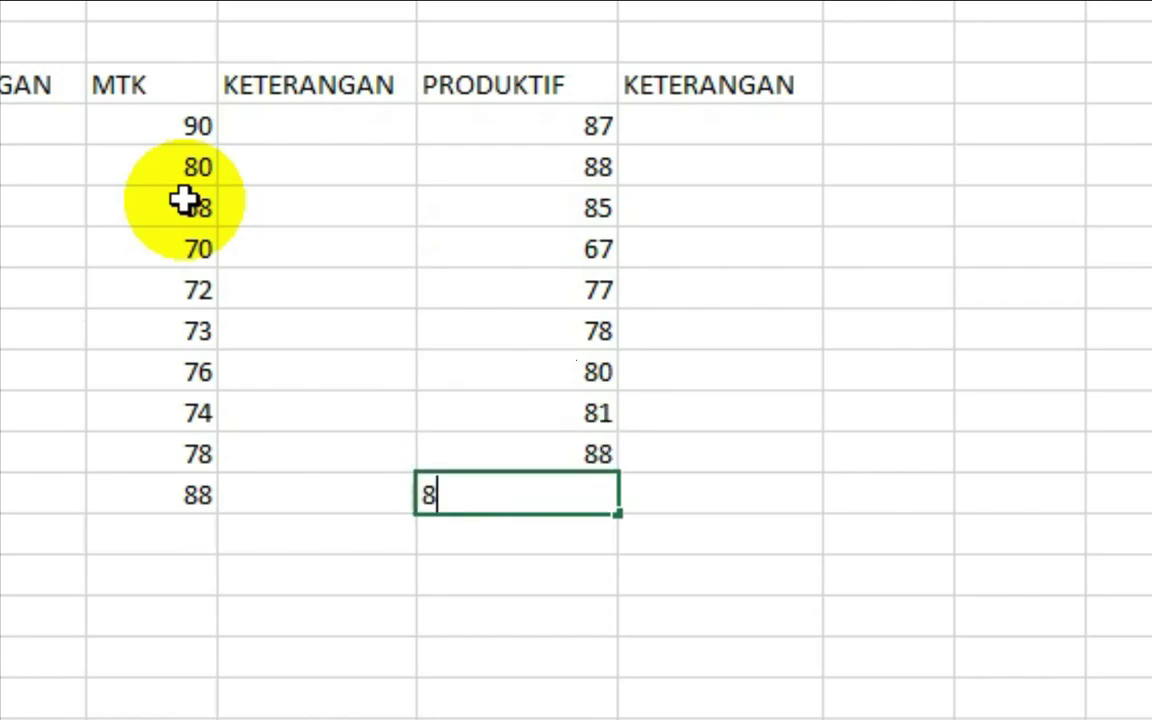
{"action": "type", "text": "0"}
{"action": "key", "text": "Return"}
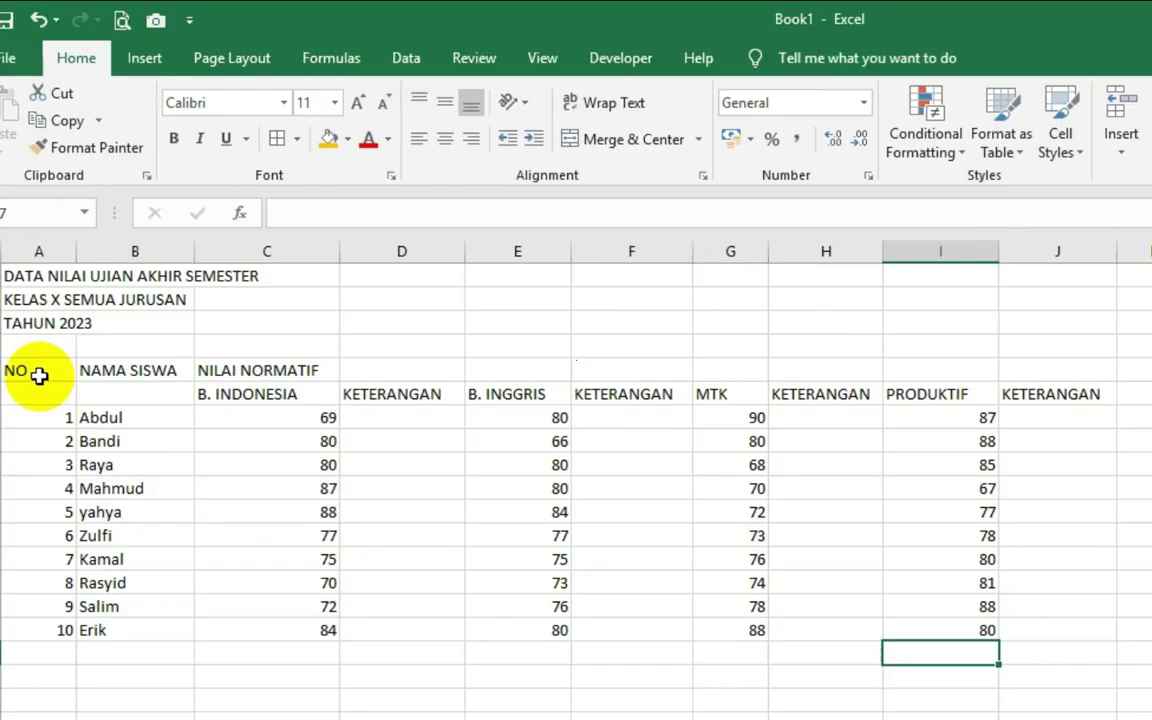
- Apply all borders to the table A5:J16 and center columns A to J horizontally and vertically
{"action": "mouse_move", "coordinate": [38, 375]}
{"action": "left_mouse_down"}
{"action": "mouse_move", "coordinate": [887, 445]}
{"action": "mouse_move", "coordinate": [1062, 543]}
{"action": "mouse_move", "coordinate": [1082, 634]}
{"action": "left_mouse_up"}
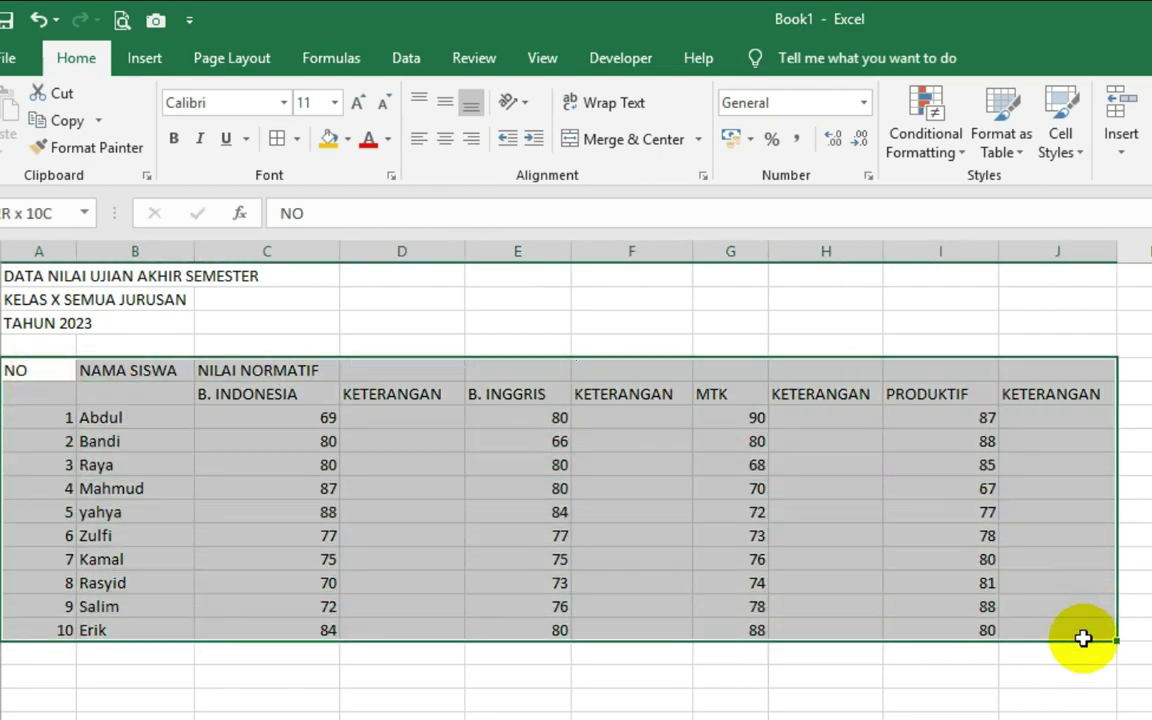
{"action": "left_click", "coordinate": [278, 141]}
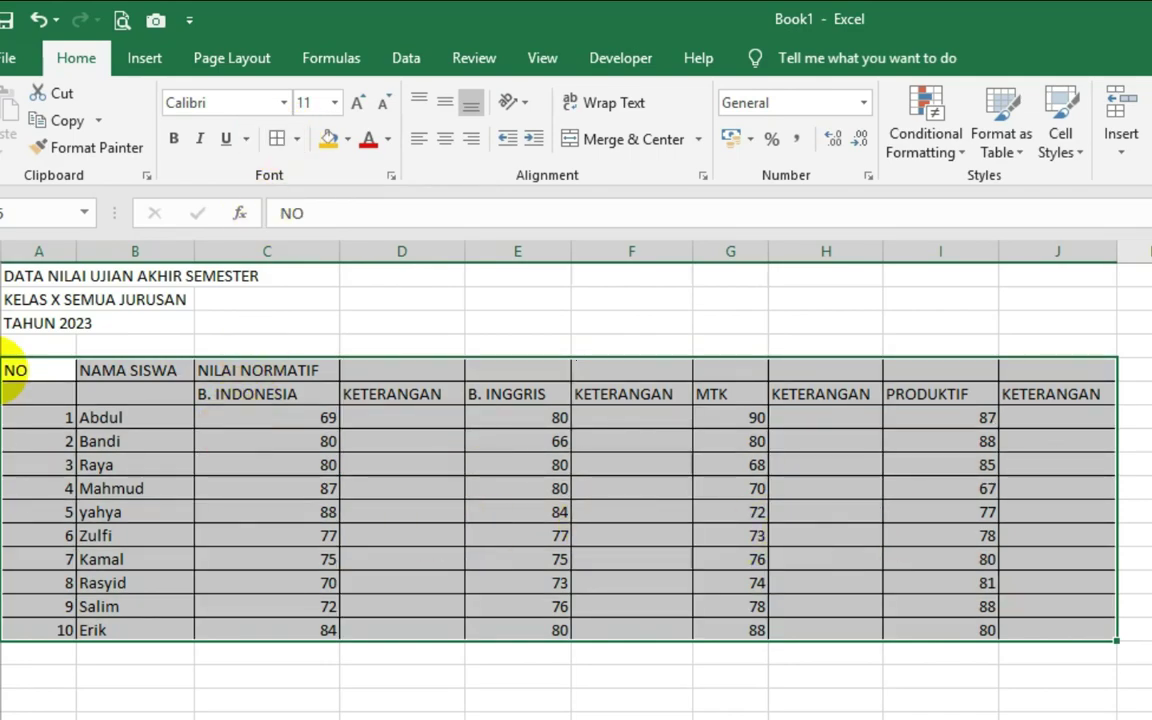
{"action": "left_click_drag", "start_coordinate": [35, 247], "coordinate": [1090, 244]}
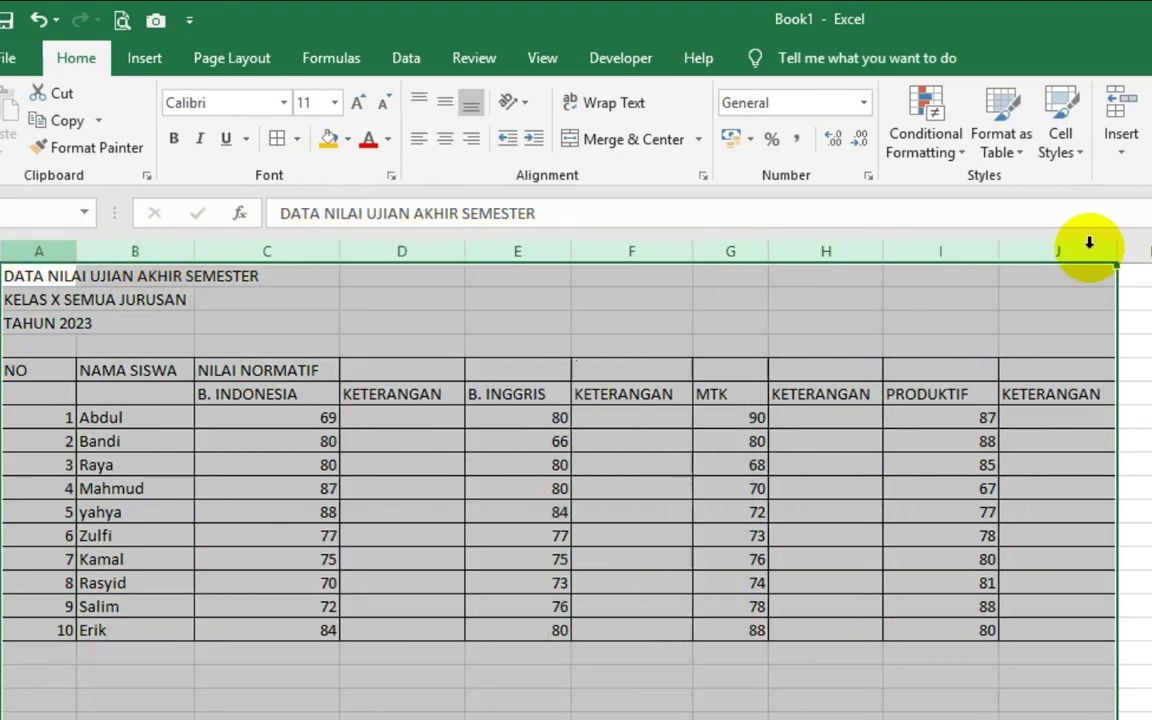
{"action": "left_click", "coordinate": [445, 140]}
{"action": "left_click", "coordinate": [449, 106]}
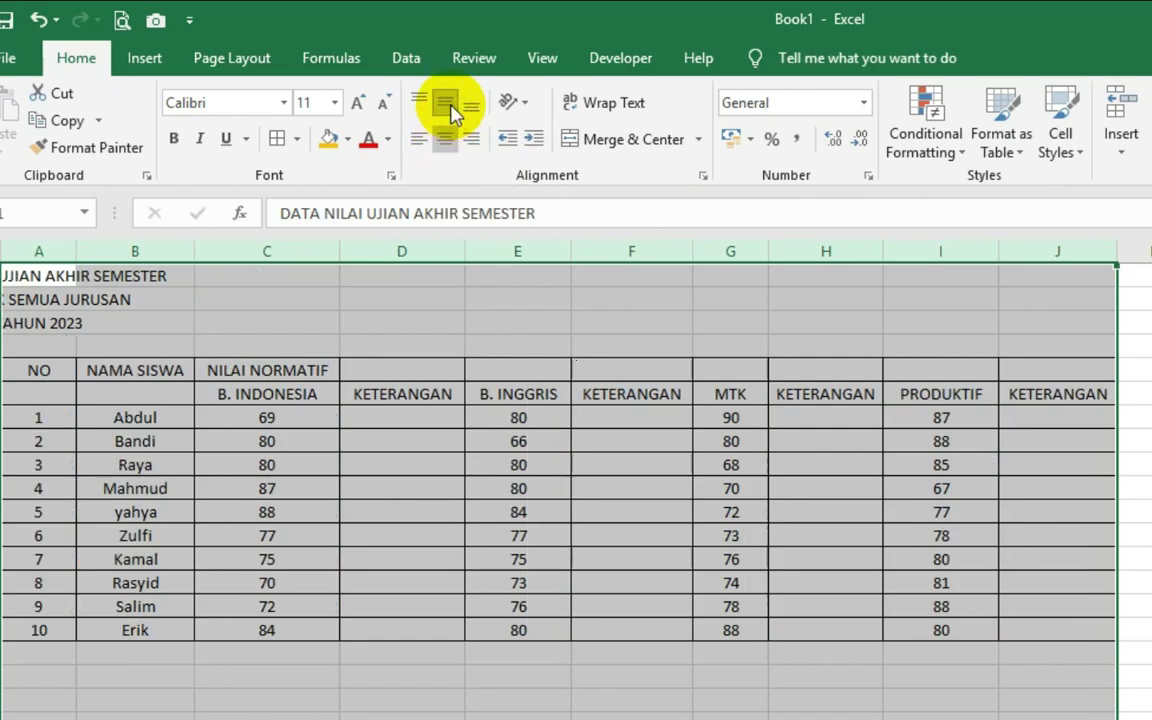
{"action": "left_click", "coordinate": [470, 444]}
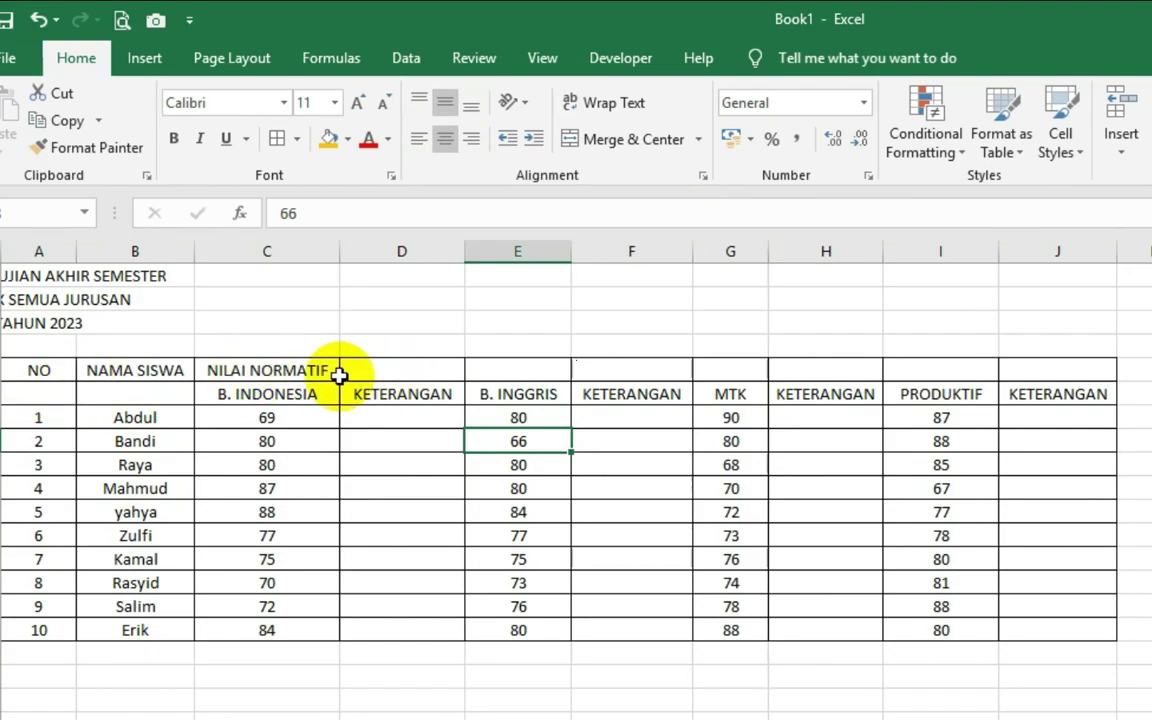
- Merge and center the NO header over A5:A6, NAMA SISWA over B5:B6 and NILAI NORMATIF over C5:H5
{"action": "left_click_drag", "start_coordinate": [36, 372], "coordinate": [36, 391]}
{"action": "left_click", "coordinate": [605, 139]}
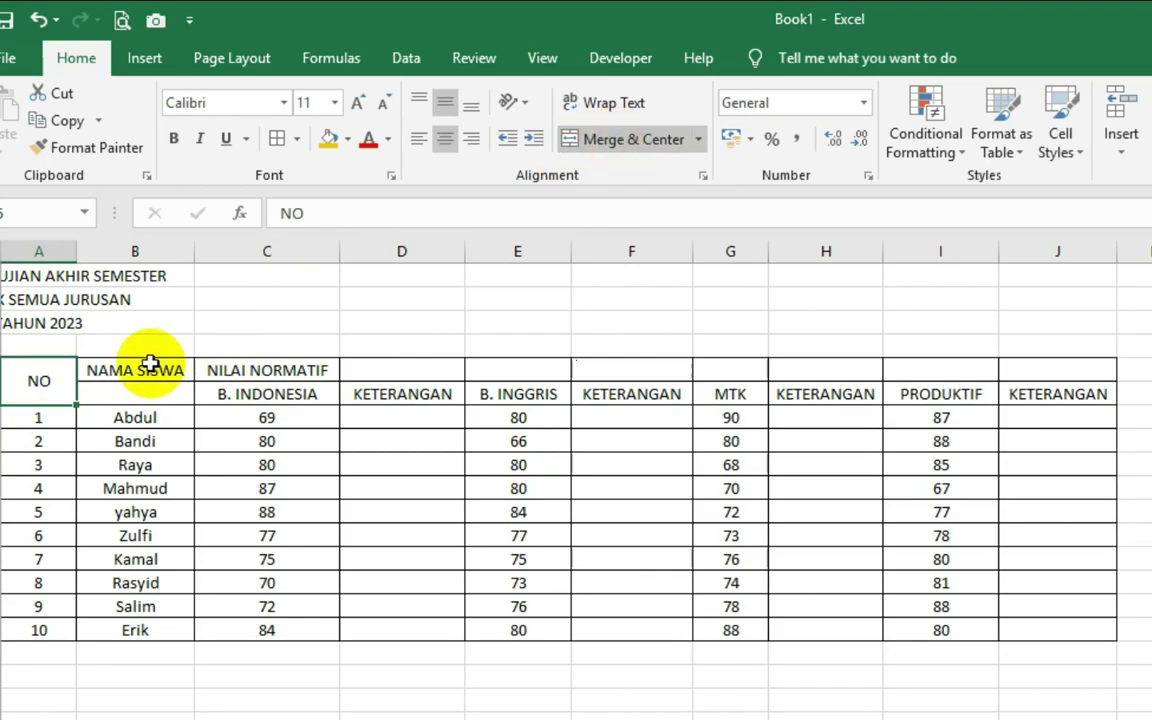
{"action": "left_click_drag", "start_coordinate": [154, 368], "coordinate": [150, 395]}
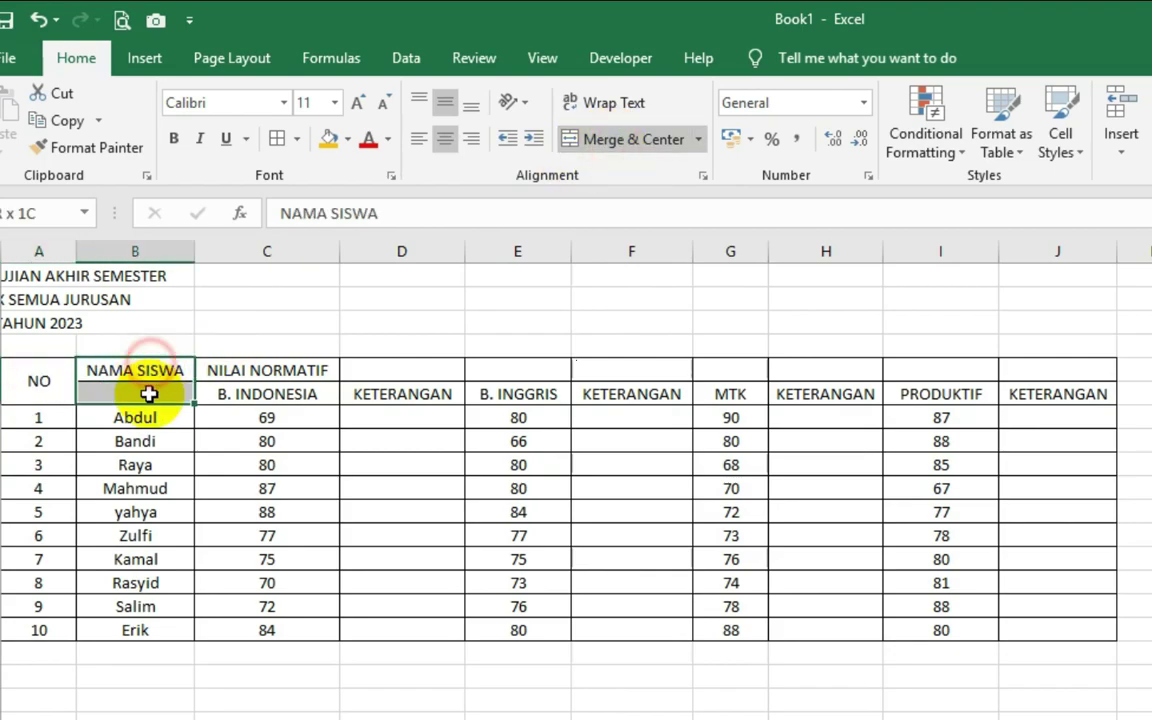
{"action": "left_click", "coordinate": [638, 140]}
{"action": "left_click_drag", "start_coordinate": [267, 370], "coordinate": [810, 365]}
{"action": "left_click", "coordinate": [610, 140]}
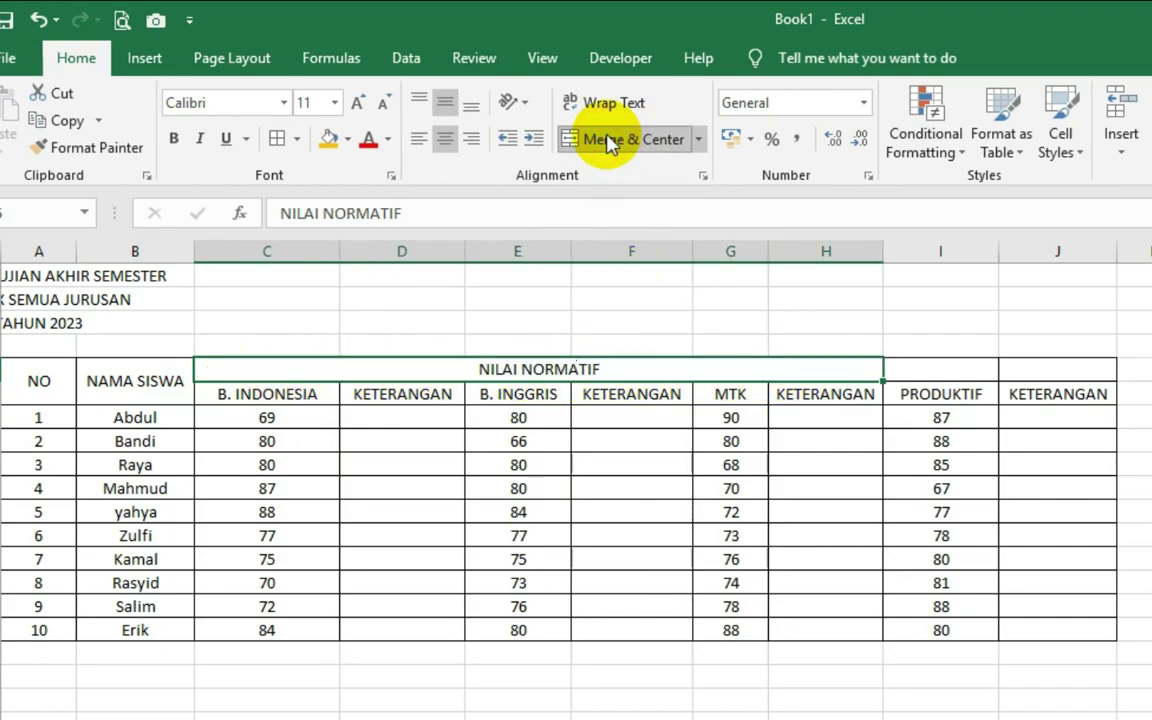
- Merge and center the PRODUKTIF header over I5:I6 and the last KETERANGAN header over J5:J6
{"action": "left_click", "coordinate": [935, 441]}
{"action": "left_click_drag", "start_coordinate": [941, 365], "coordinate": [935, 392]}
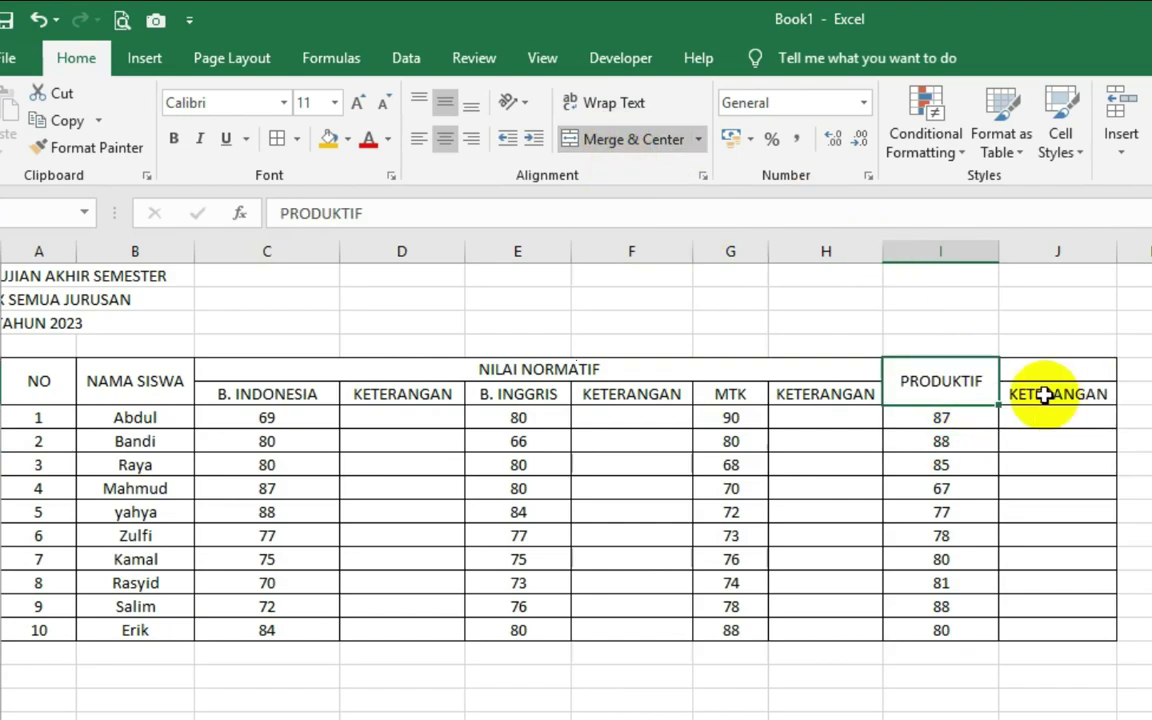
{"action": "left_click_drag", "start_coordinate": [1041, 368], "coordinate": [1051, 391]}
{"action": "left_click", "coordinate": [596, 141]}
{"action": "left_click", "coordinate": [715, 535]}
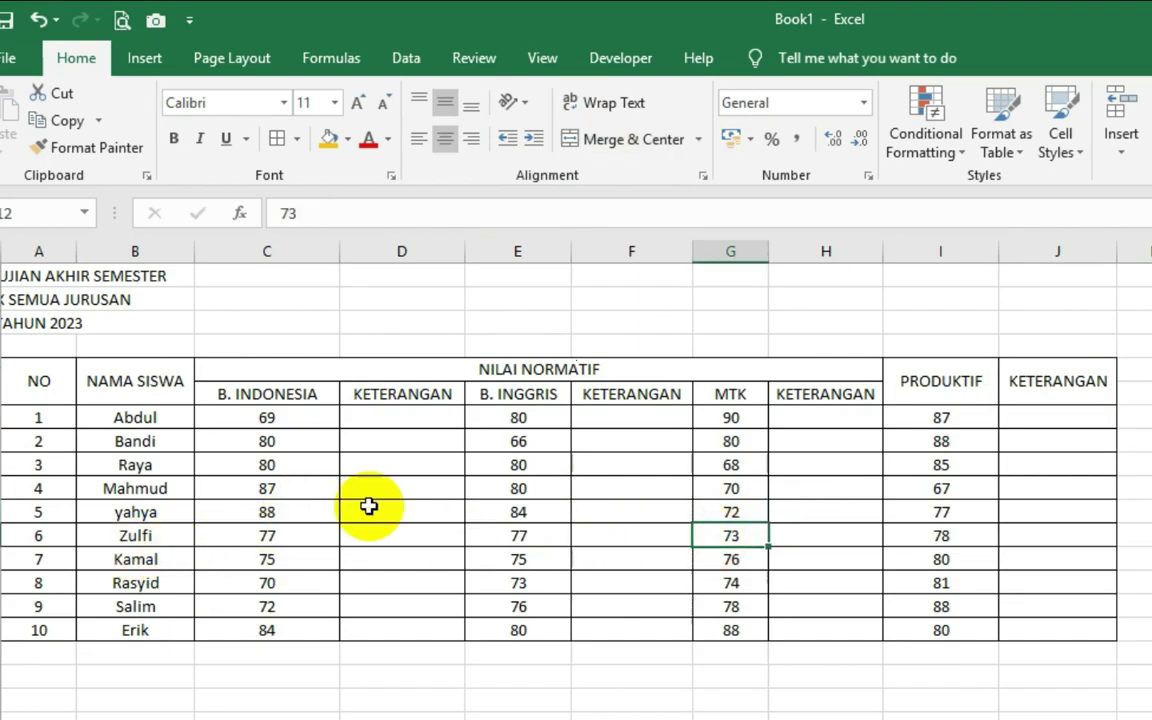
- Give the table header rows A5:J6 a gold fill and bold text
{"action": "left_click_drag", "start_coordinate": [31, 381], "coordinate": [1003, 381]}
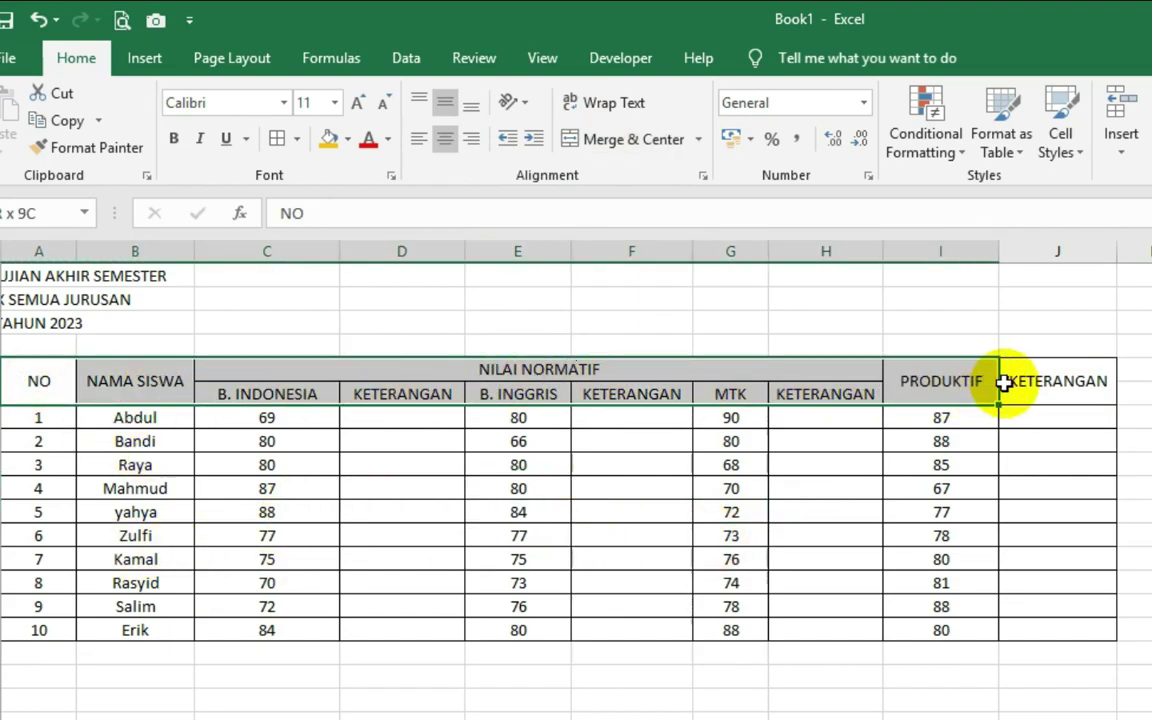
{"action": "left_click", "coordinate": [328, 140]}
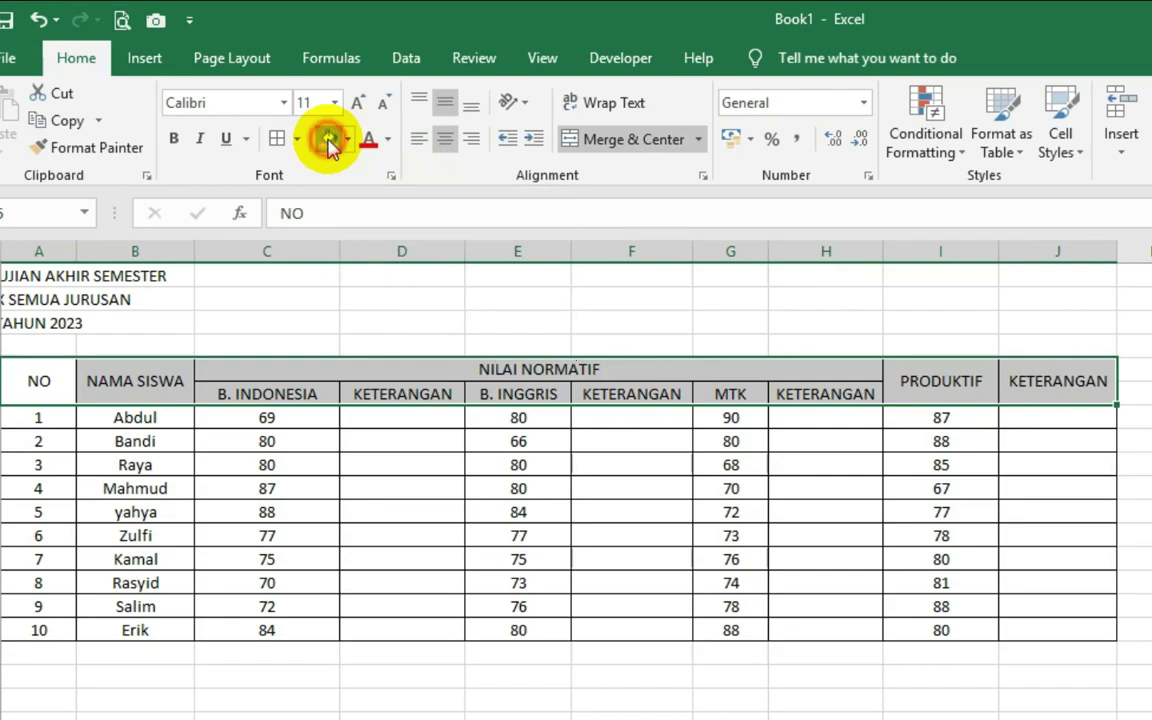
{"action": "left_click", "coordinate": [176, 142]}
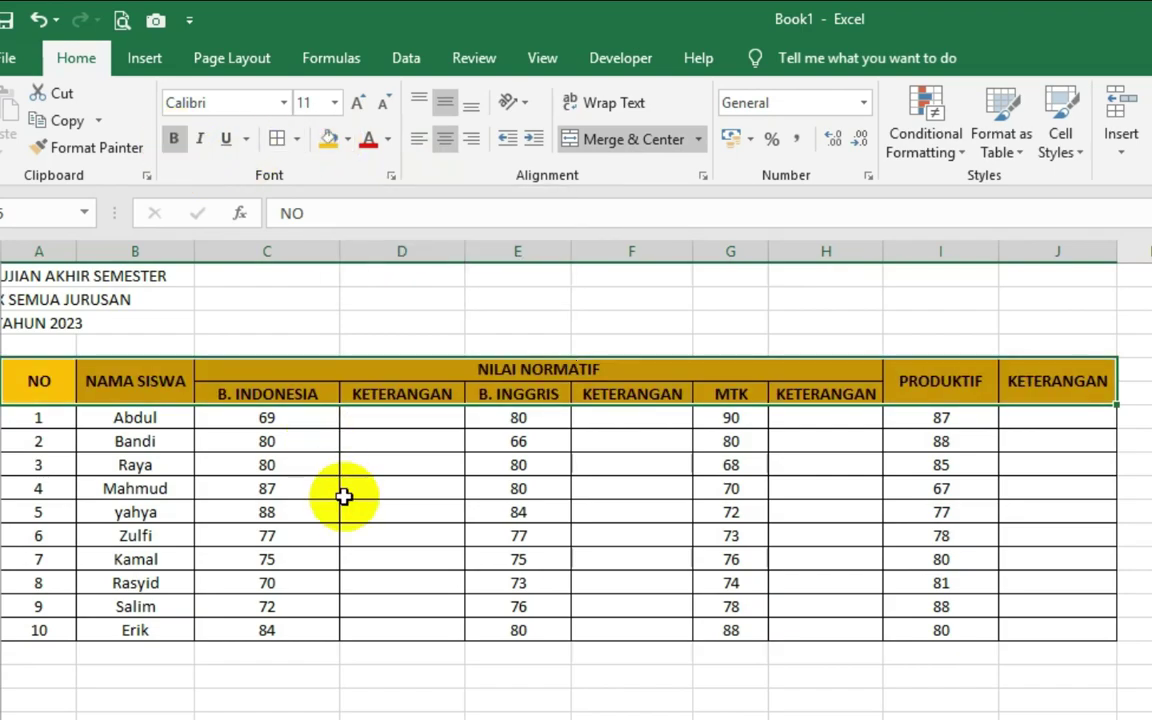
{"action": "left_click", "coordinate": [342, 493]}
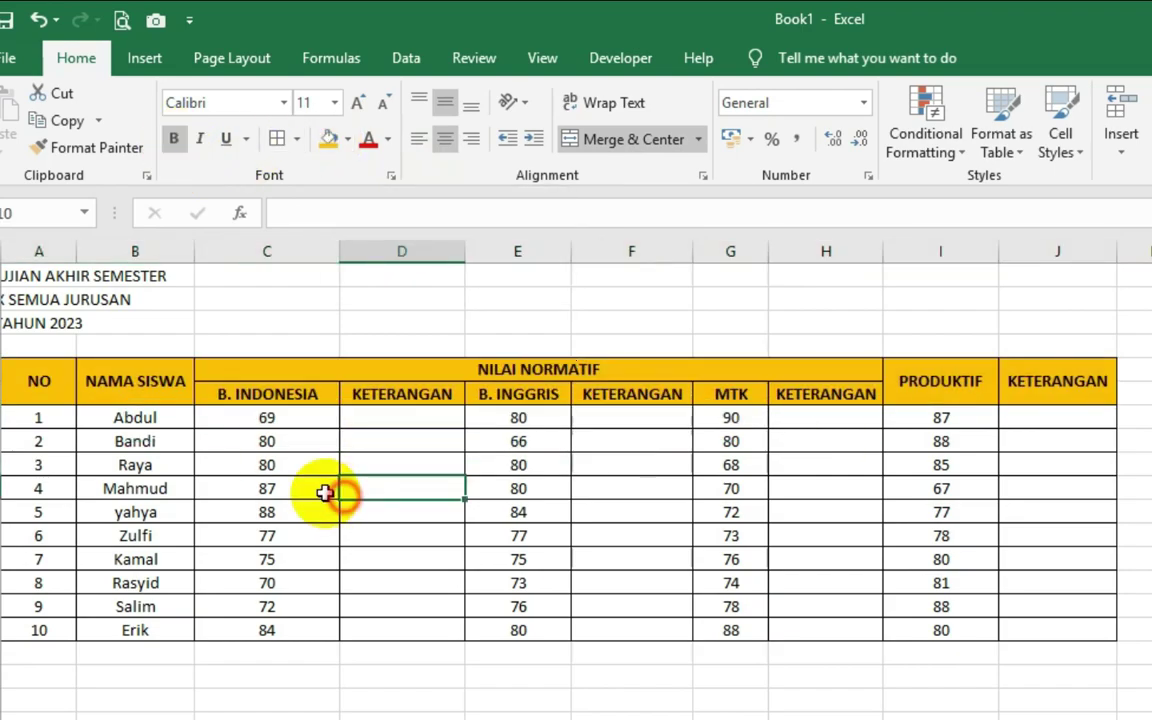
{"action": "left_click", "coordinate": [19, 276]}
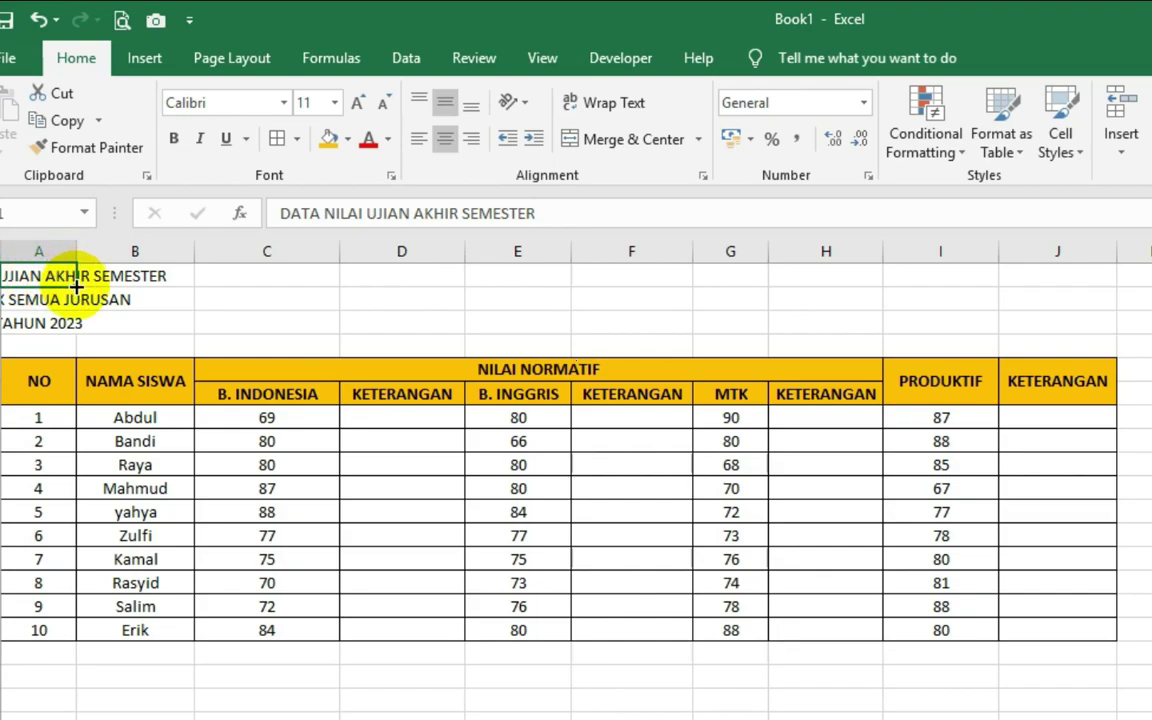
{"action": "left_click_drag", "start_coordinate": [75, 286], "coordinate": [202, 280]}
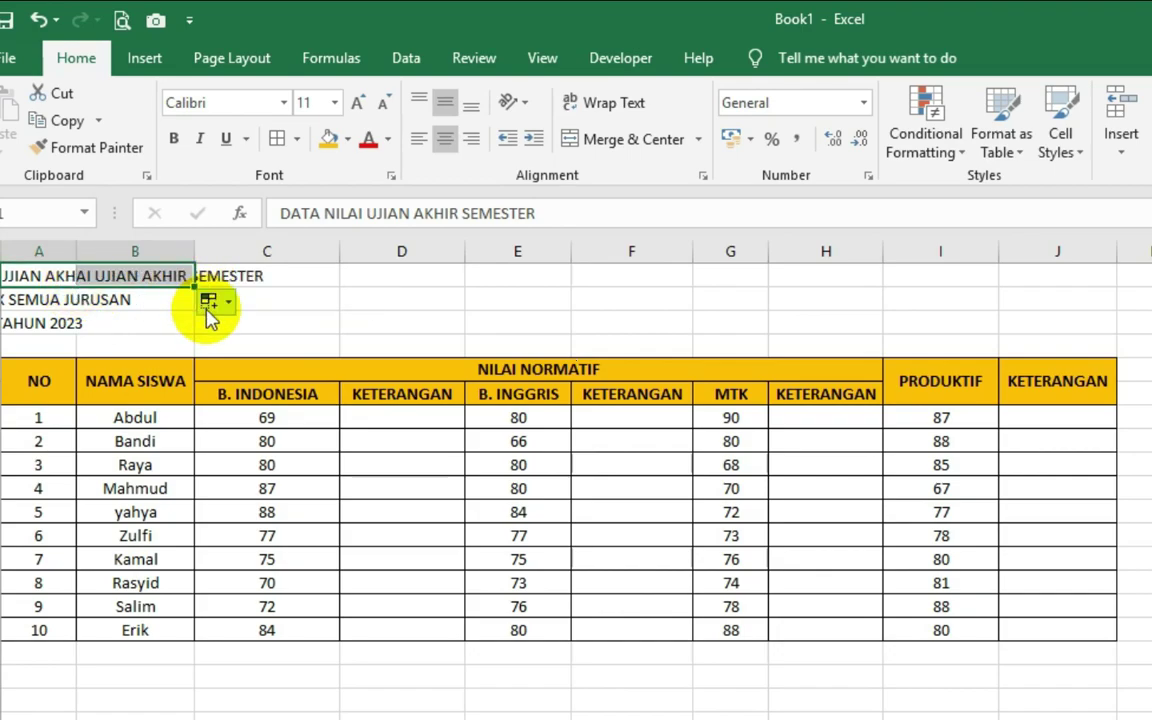
{"action": "key", "text": "ctrl+z"}
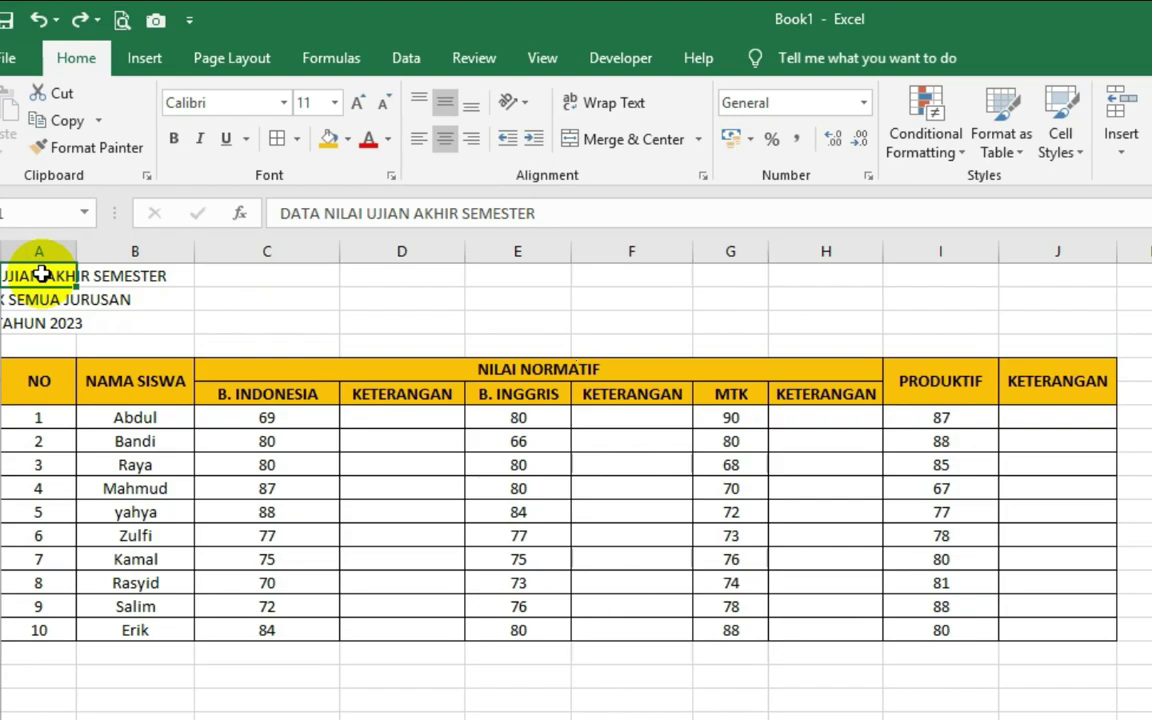
- Merge and center each of the three title lines in rows 1 to 3 across columns A to J
{"action": "left_click_drag", "start_coordinate": [41, 274], "coordinate": [1018, 267]}
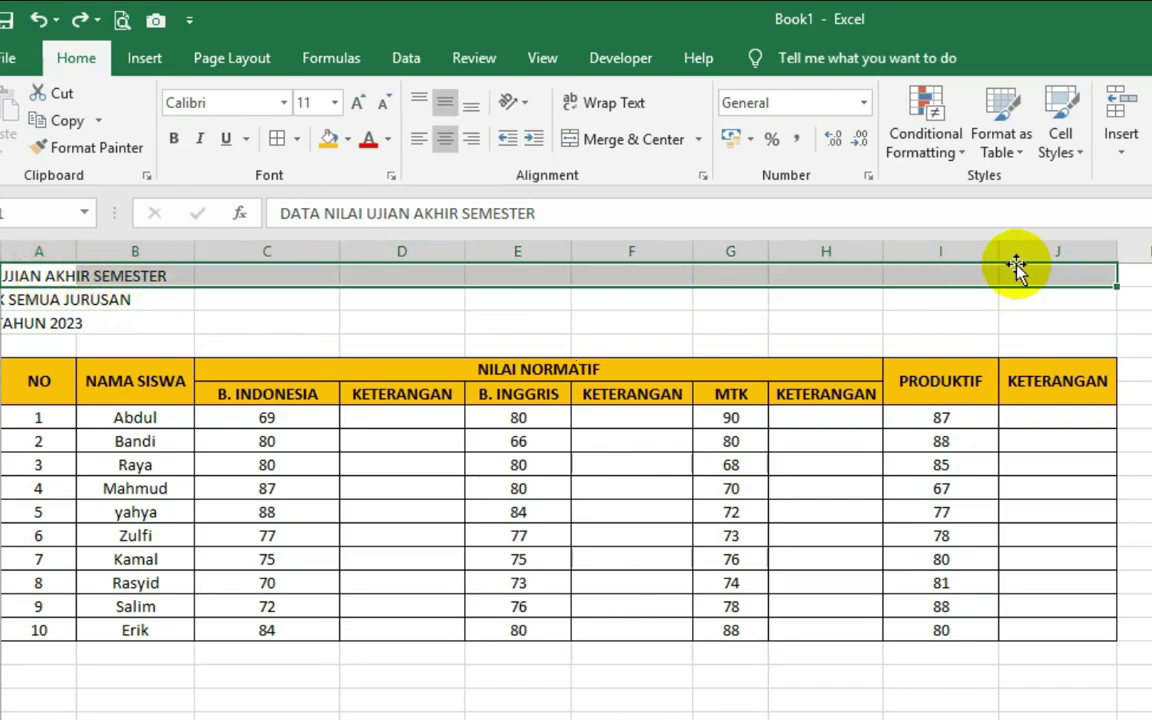
{"action": "left_click", "coordinate": [620, 139]}
{"action": "left_click_drag", "start_coordinate": [39, 301], "coordinate": [860, 298]}
{"action": "left_click_drag", "start_coordinate": [963, 294], "coordinate": [1111, 296]}
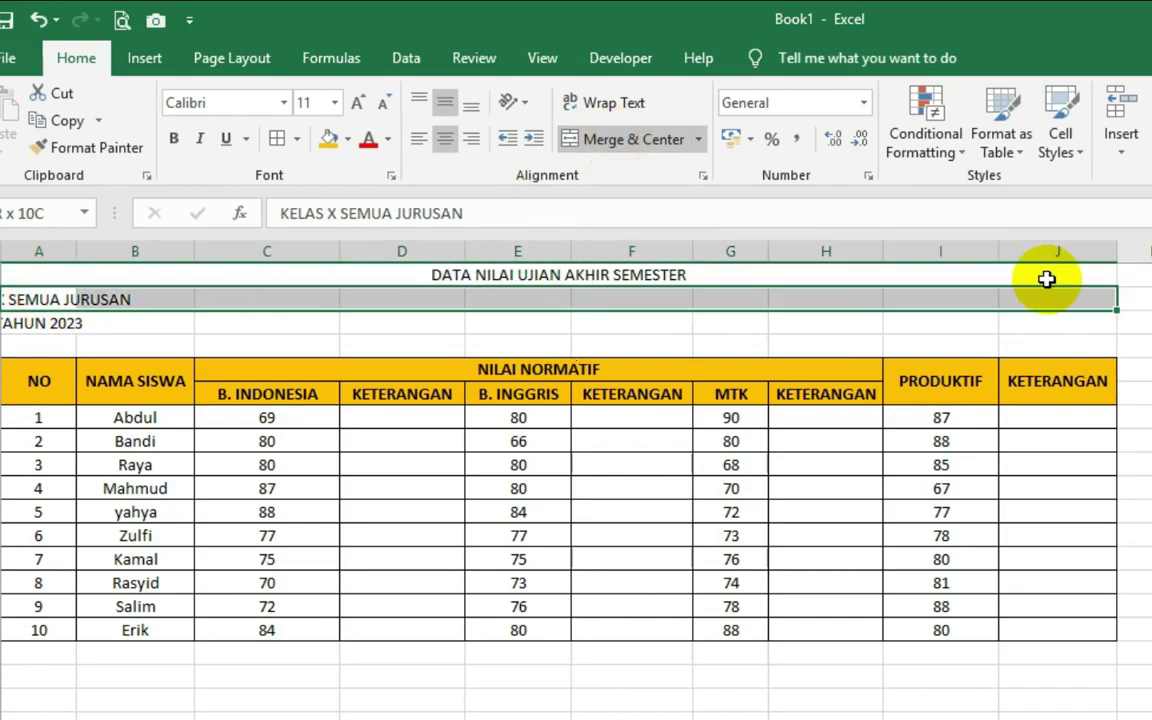
{"action": "left_click", "coordinate": [640, 139]}
{"action": "left_click_drag", "start_coordinate": [20, 325], "coordinate": [1062, 332]}
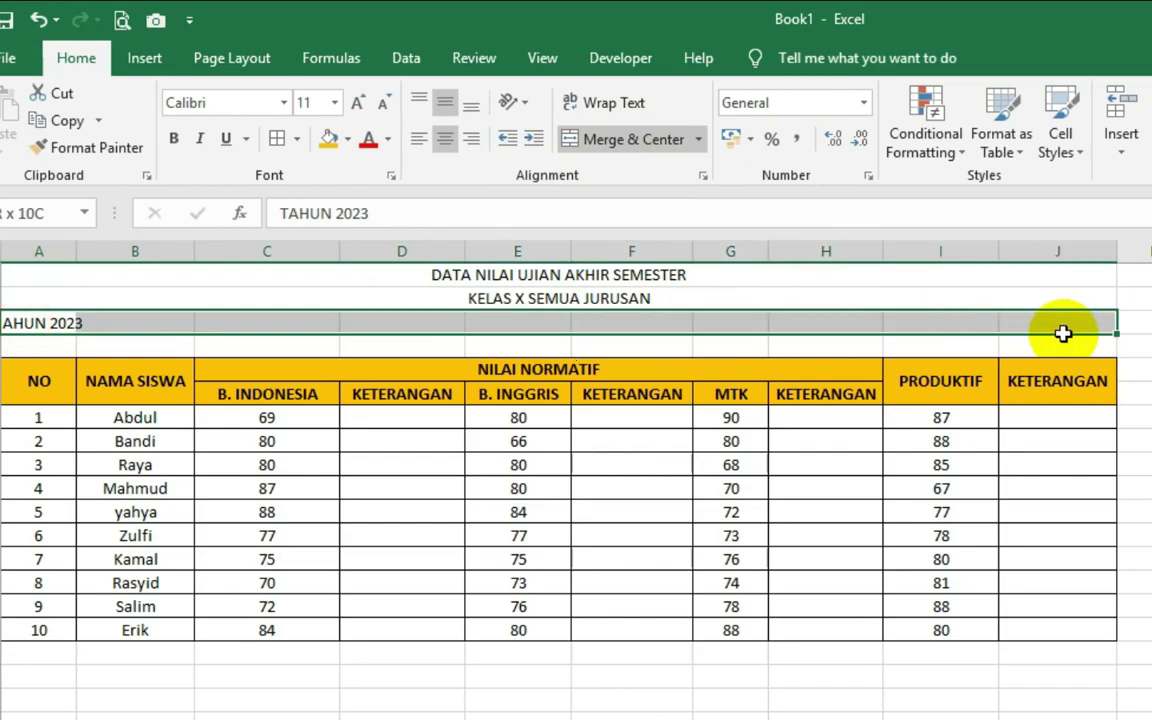
{"action": "left_click", "coordinate": [658, 145]}
- Increase the font size of the three title lines to 16 and make them bold
{"action": "left_click", "coordinate": [605, 272]}
{"action": "left_click_drag", "start_coordinate": [605, 272], "coordinate": [597, 327]}
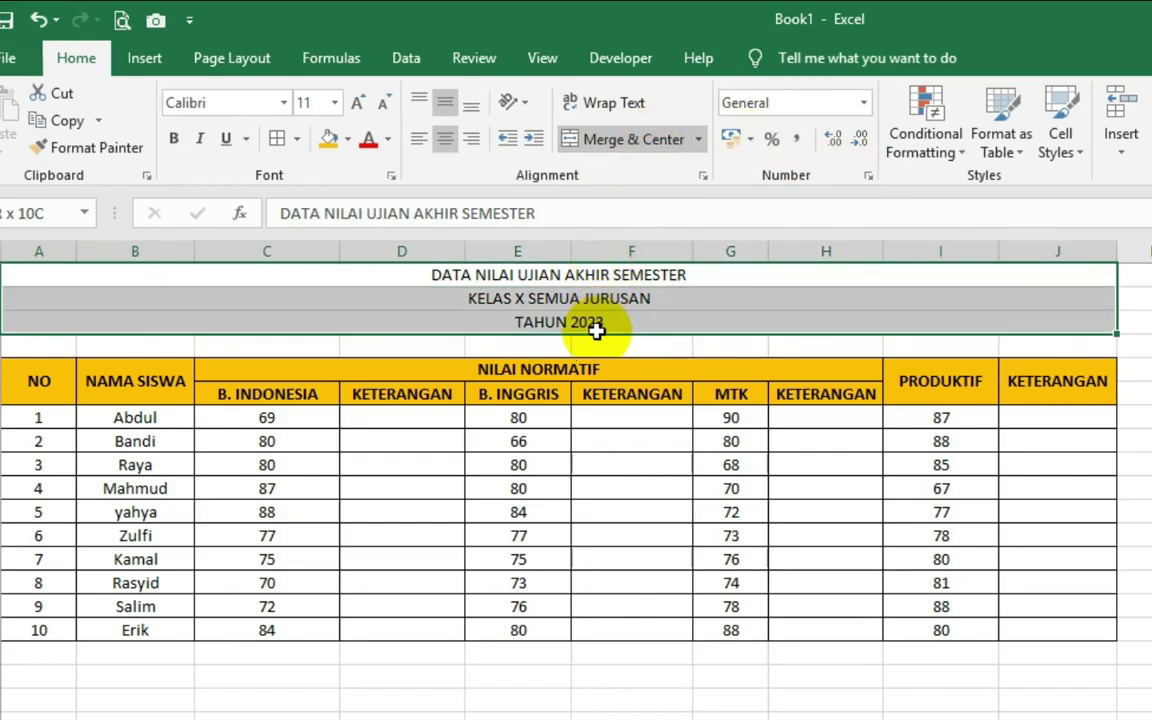
{"action": "left_click", "coordinate": [358, 103]}
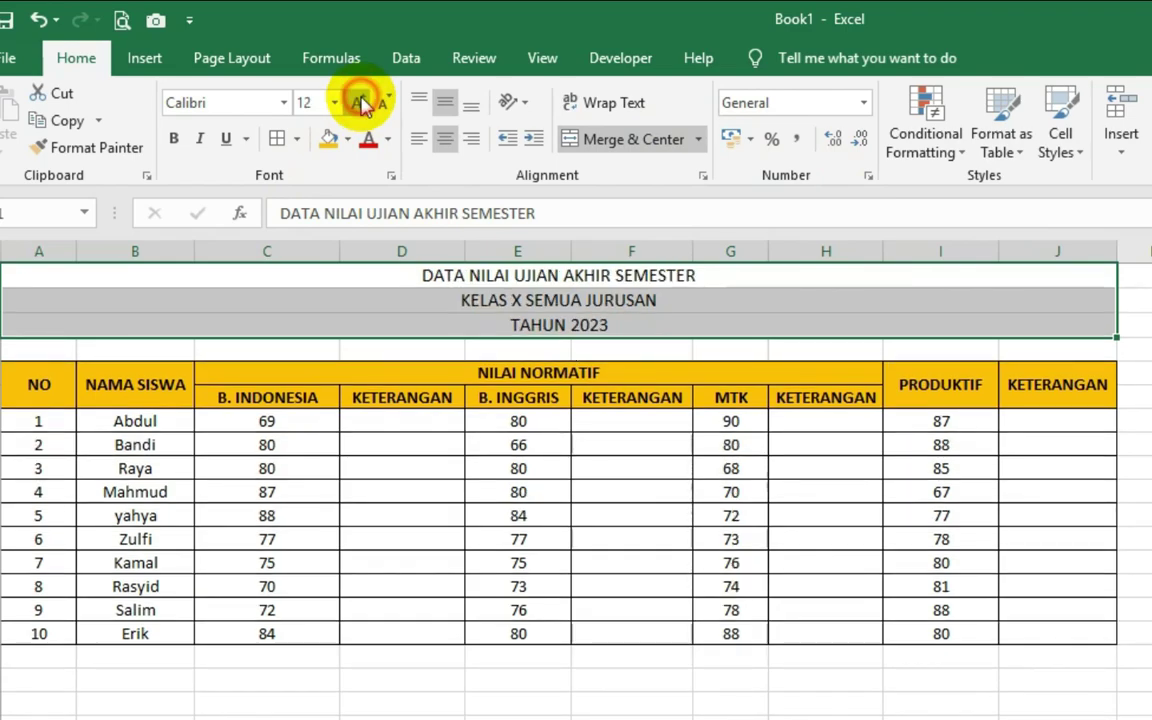
{"action": "left_click", "coordinate": [358, 103]}
{"action": "left_click", "coordinate": [358, 103]}
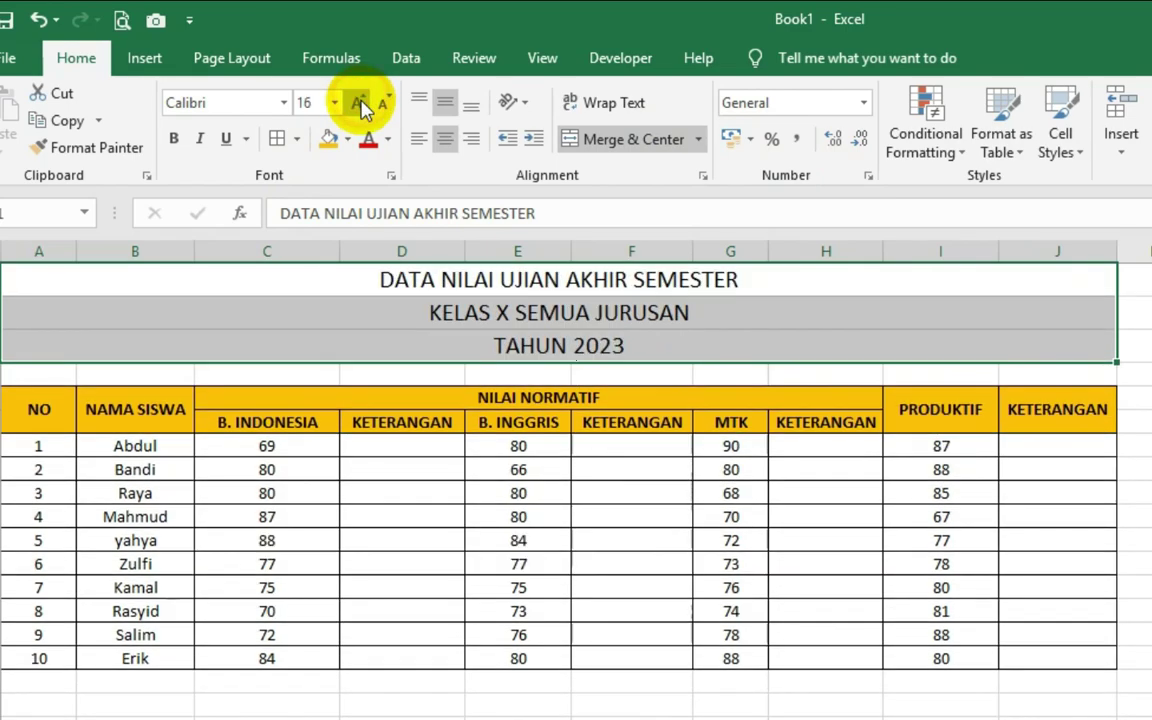
{"action": "left_click", "coordinate": [173, 139]}
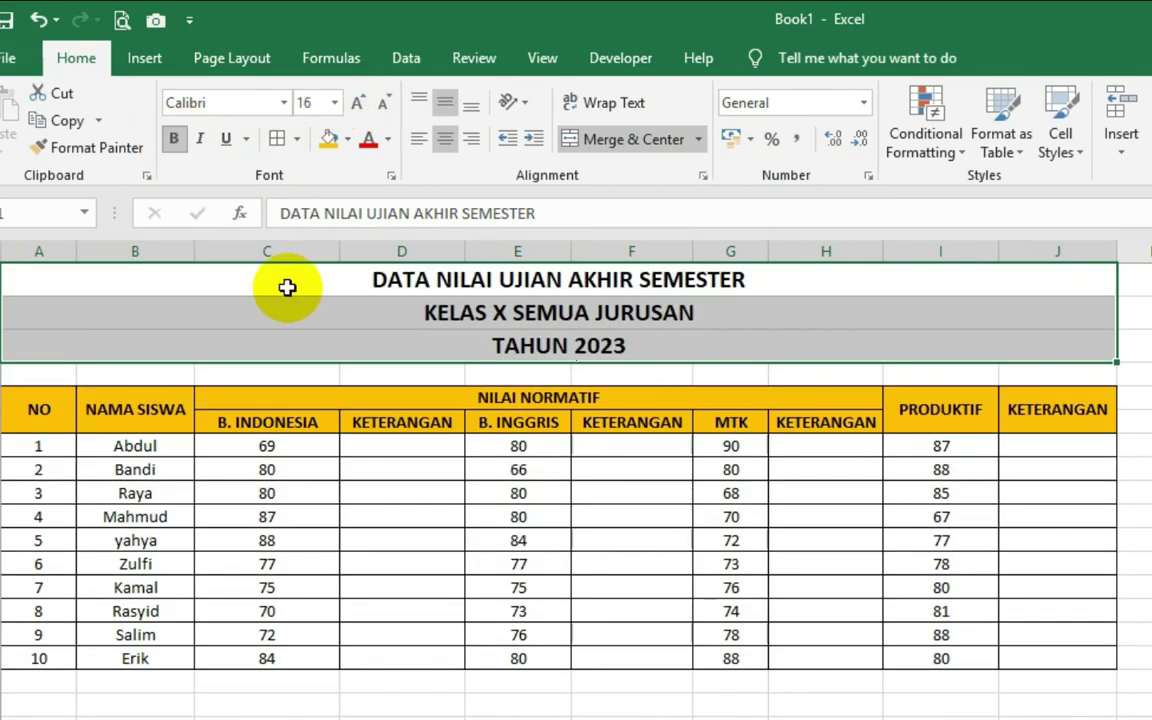
{"action": "left_click", "coordinate": [503, 566]}
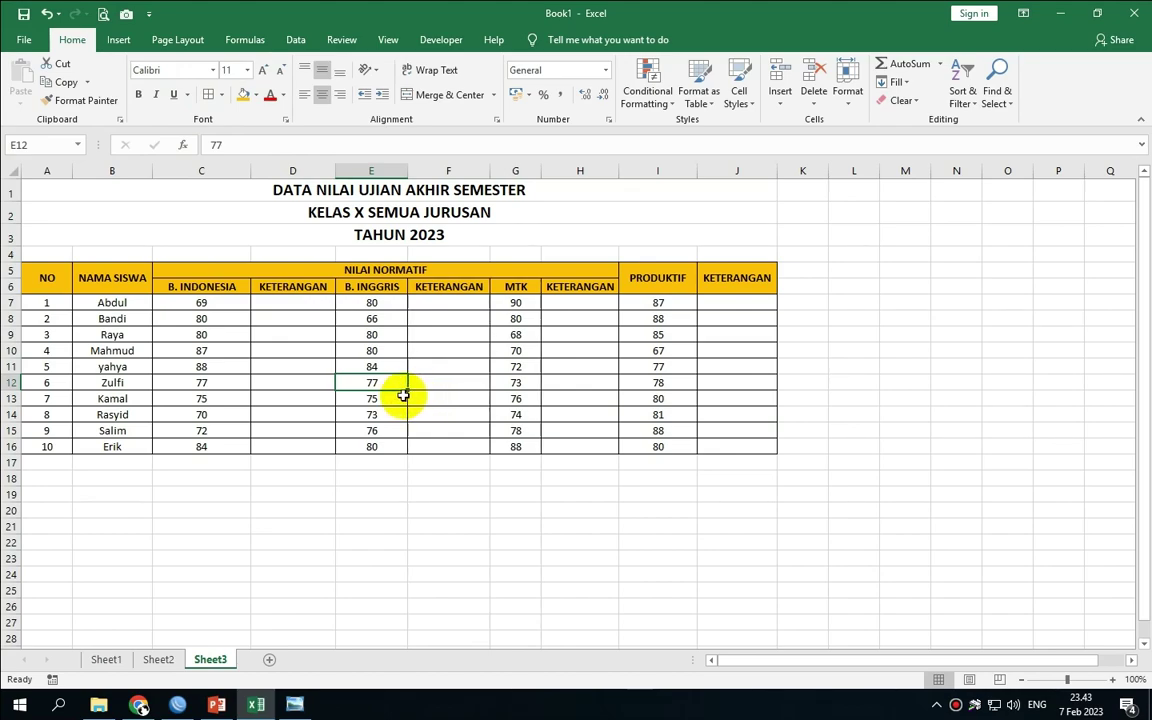
- Start the KETERANGAN formula in D7 for the first student's B. INDONESIA score with =IF(C7>=
{"action": "left_click", "coordinate": [279, 302]}
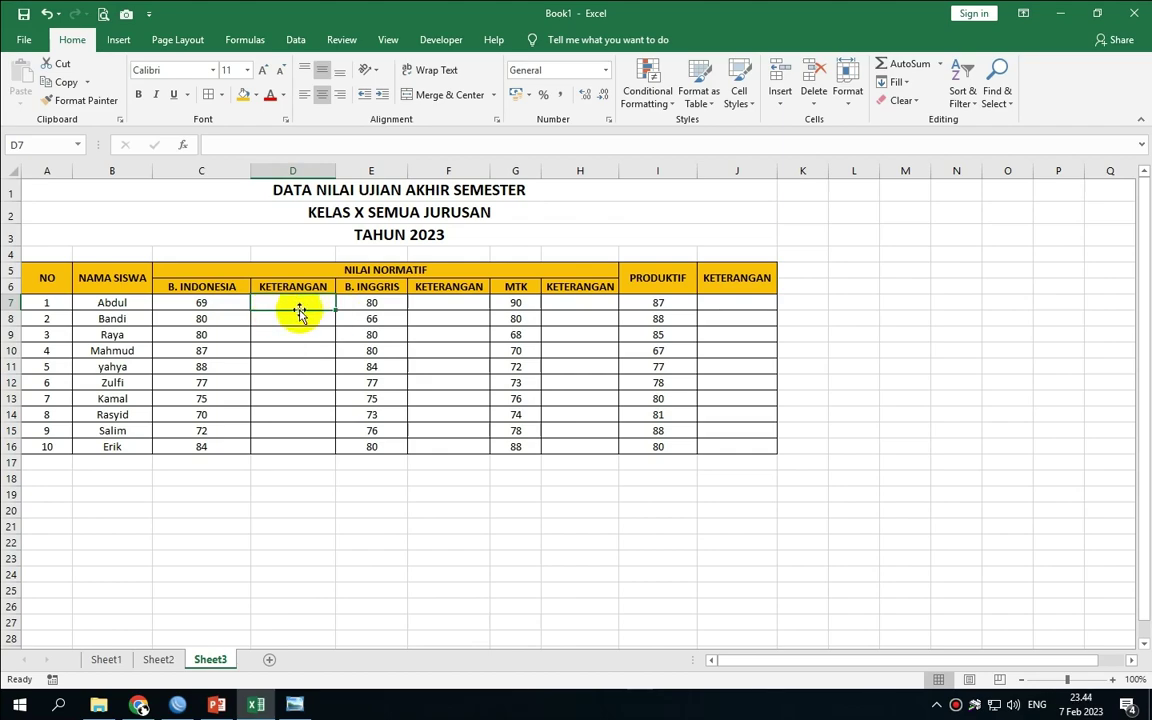
{"action": "type", "text": "=f"}
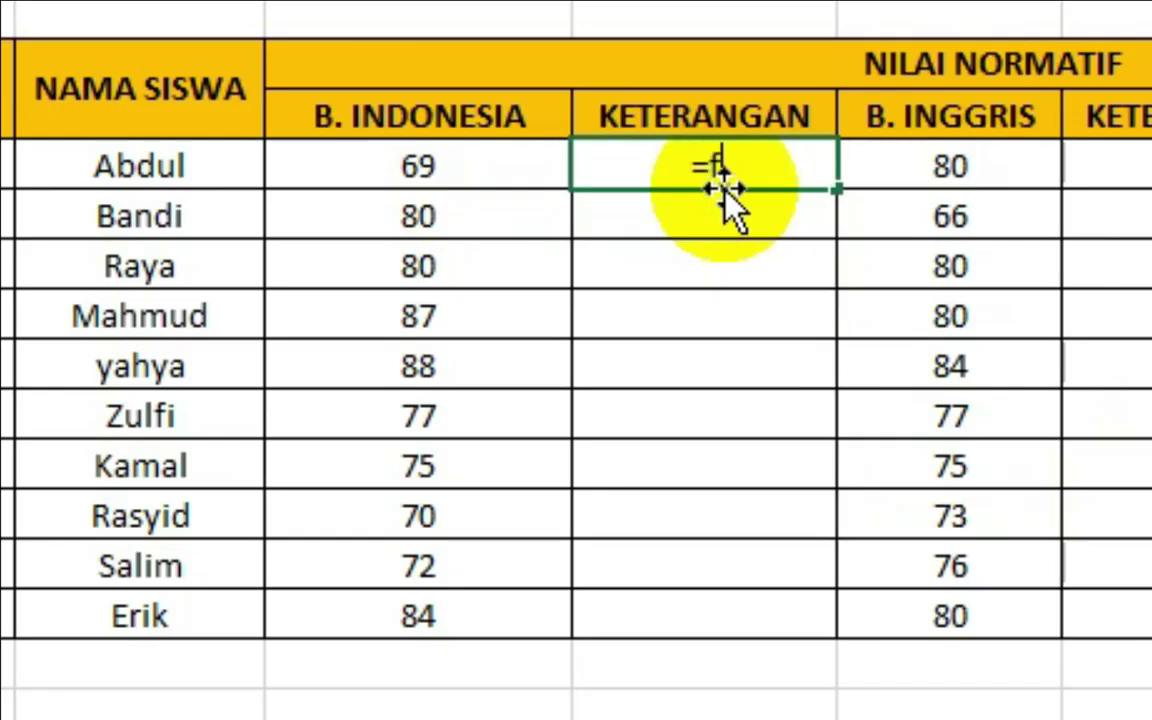
{"action": "key", "text": "BackSpace"}
{"action": "type", "text": "if"}
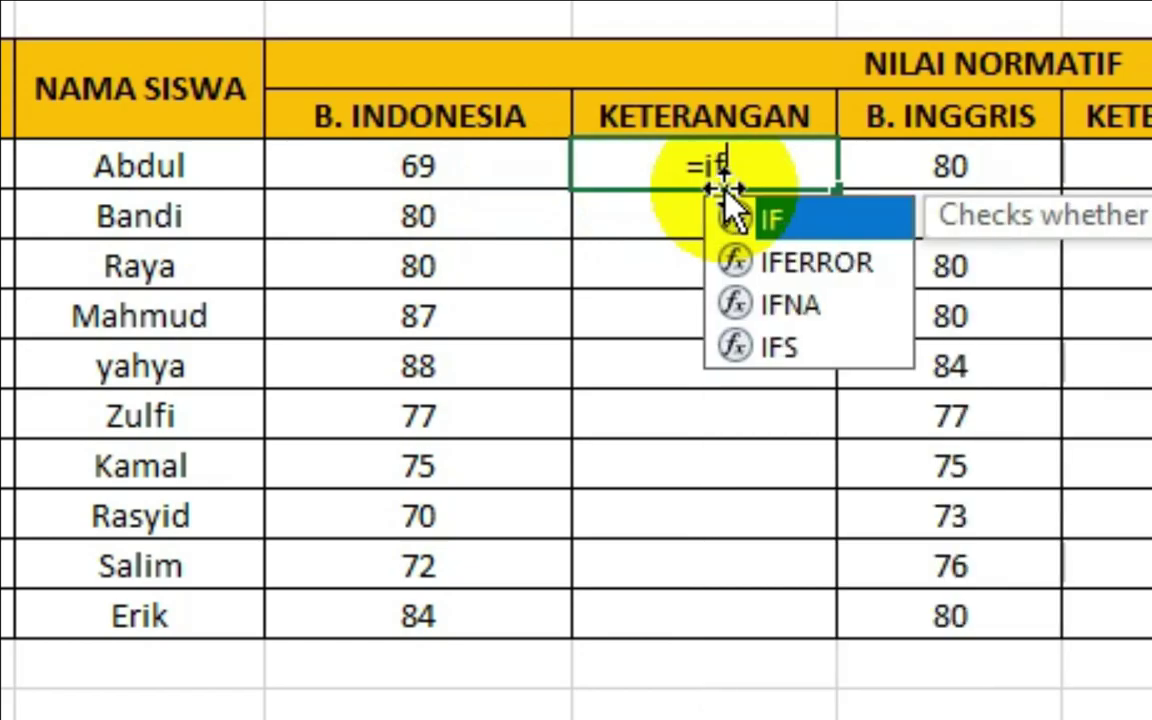
{"action": "key", "text": "Tab"}
{"action": "left_click", "coordinate": [437, 155]}
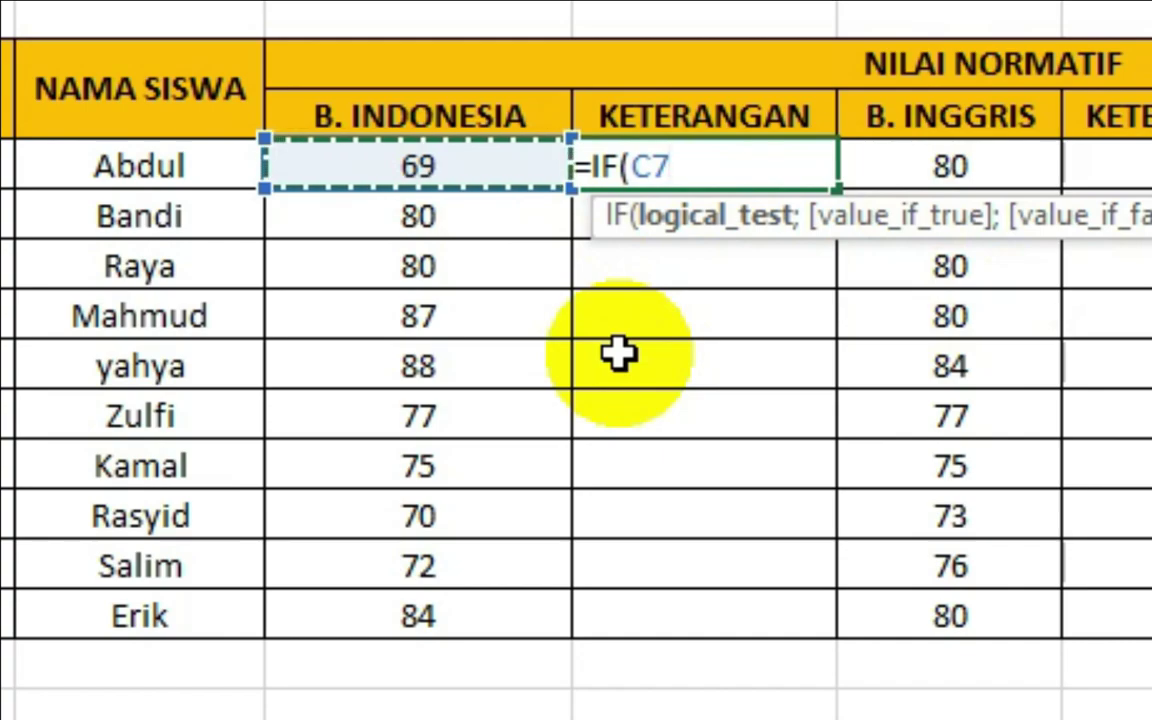
{"action": "type", "text": ">="}
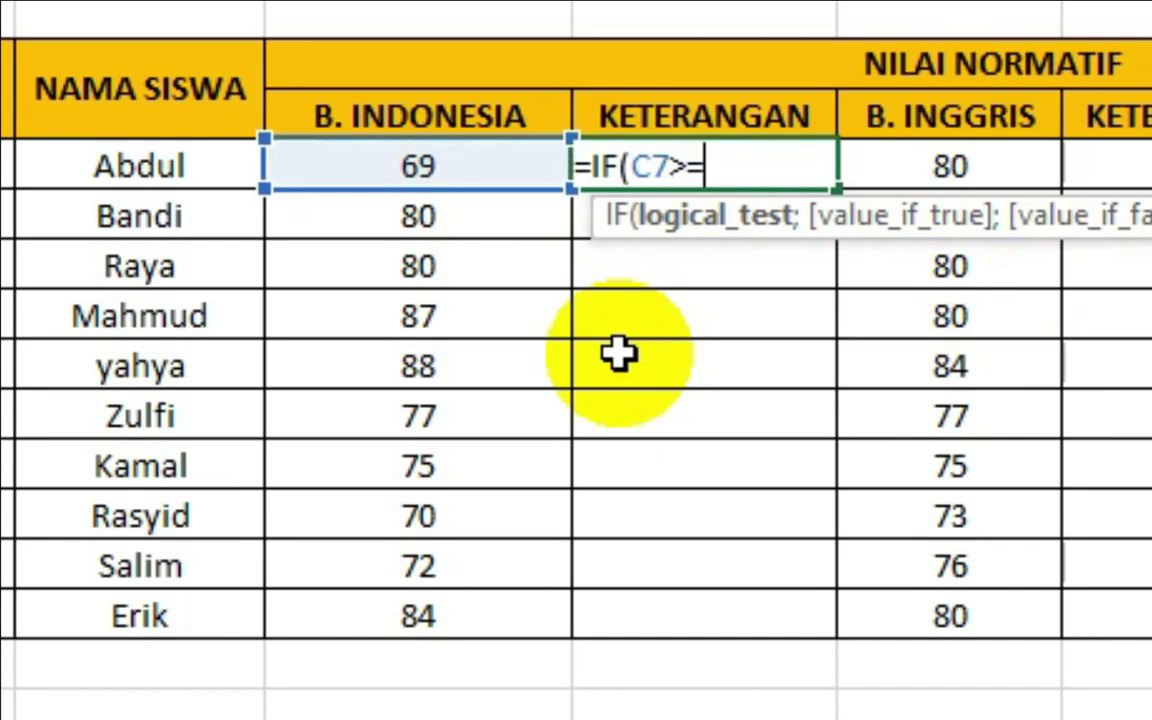